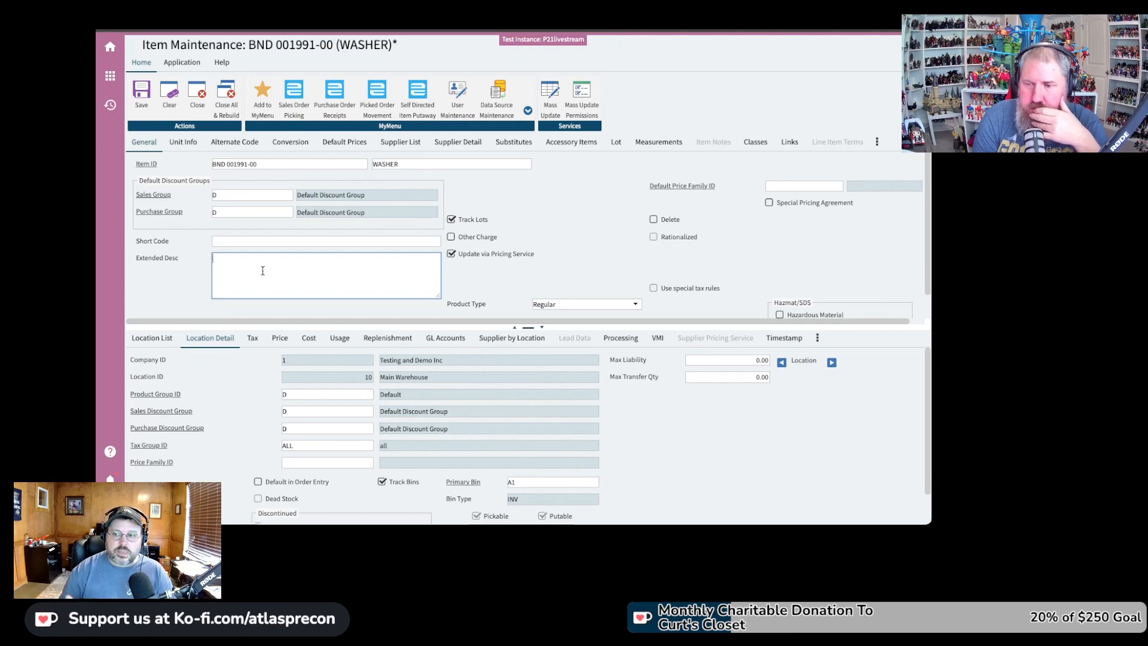
Clear the current washer item record and confirm the prompt
left_click(262, 271)
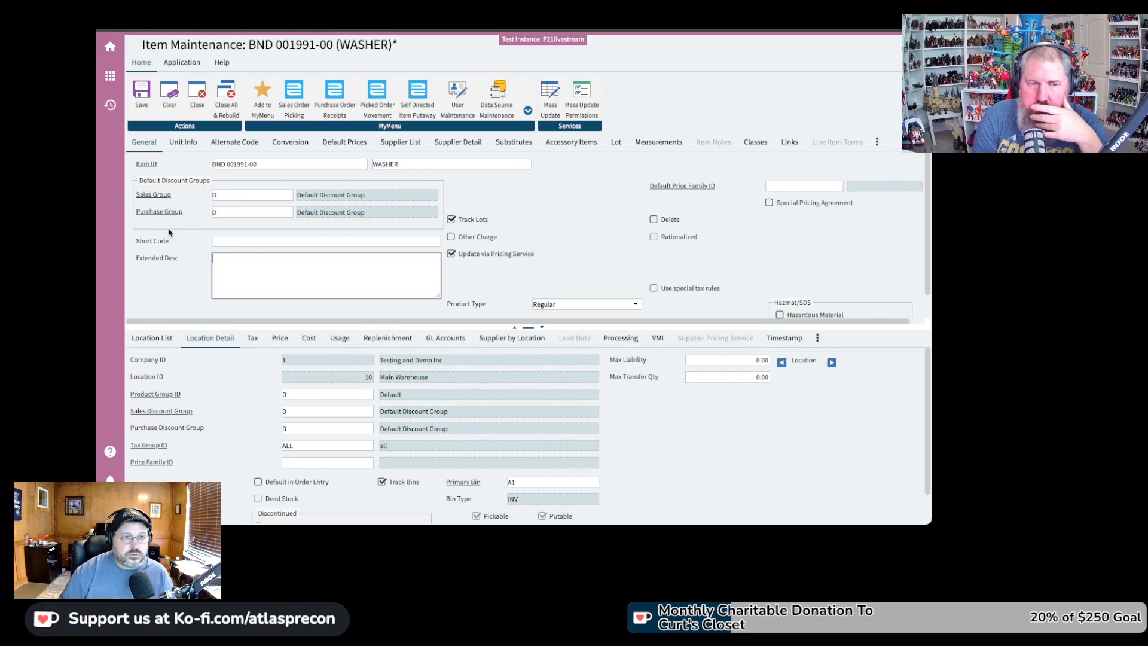
left_click(172, 100)
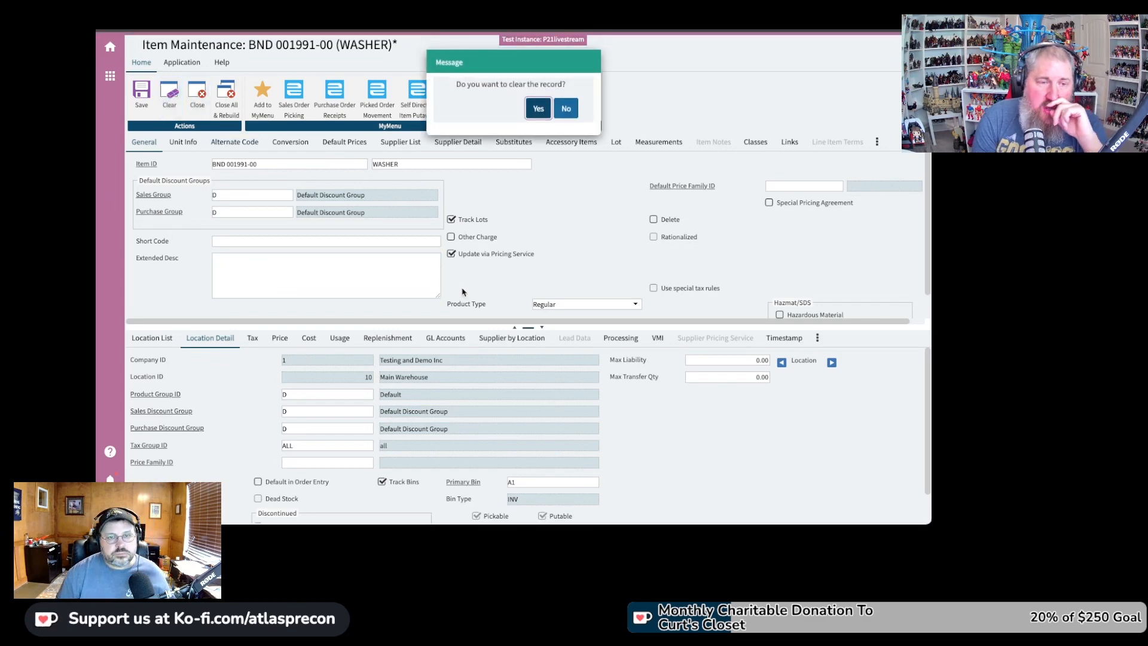
key("Return")
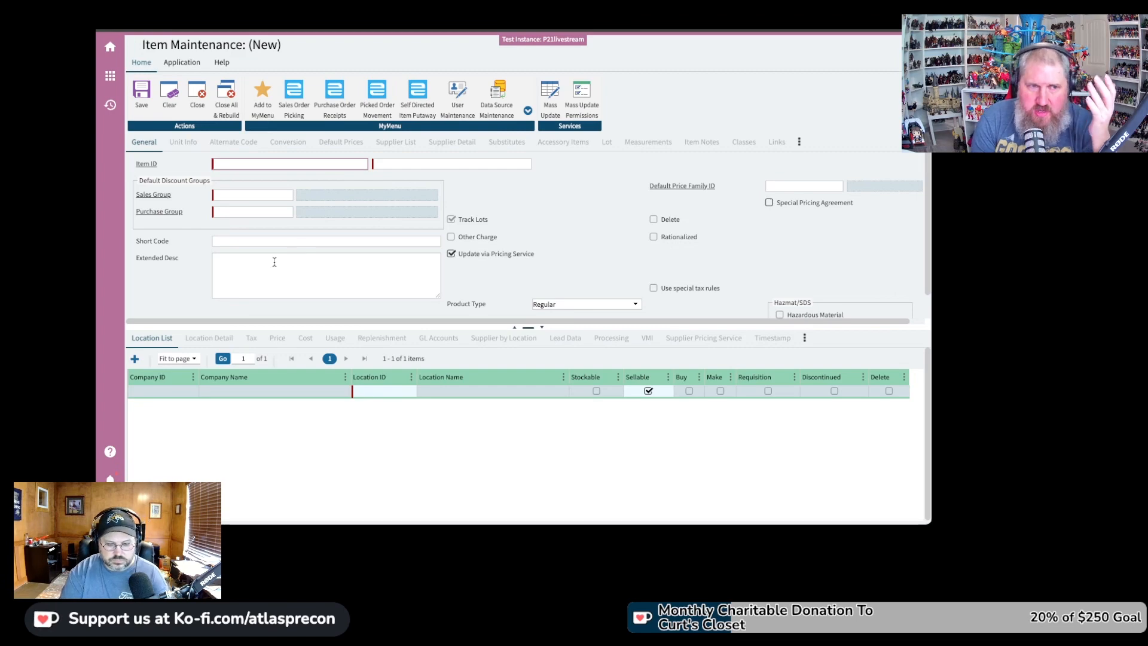
Dismiss the item search and type PALMOLIVE_SOAP as the new Item ID
type("MANUAL_ITEM")
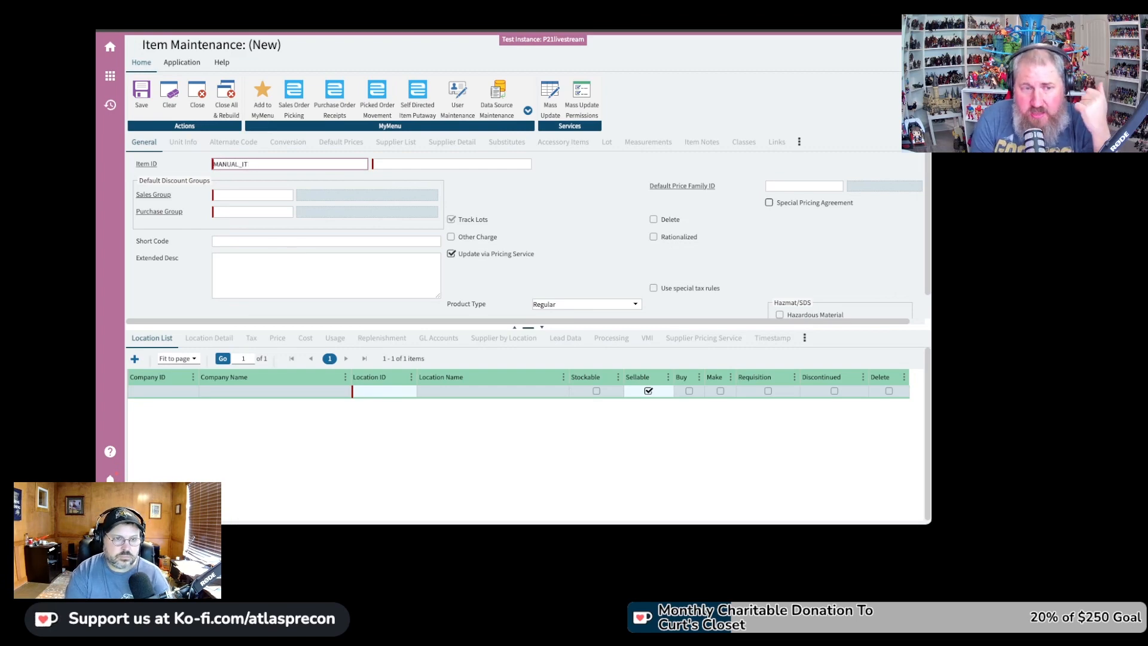
type("MANUAL-ITEM")
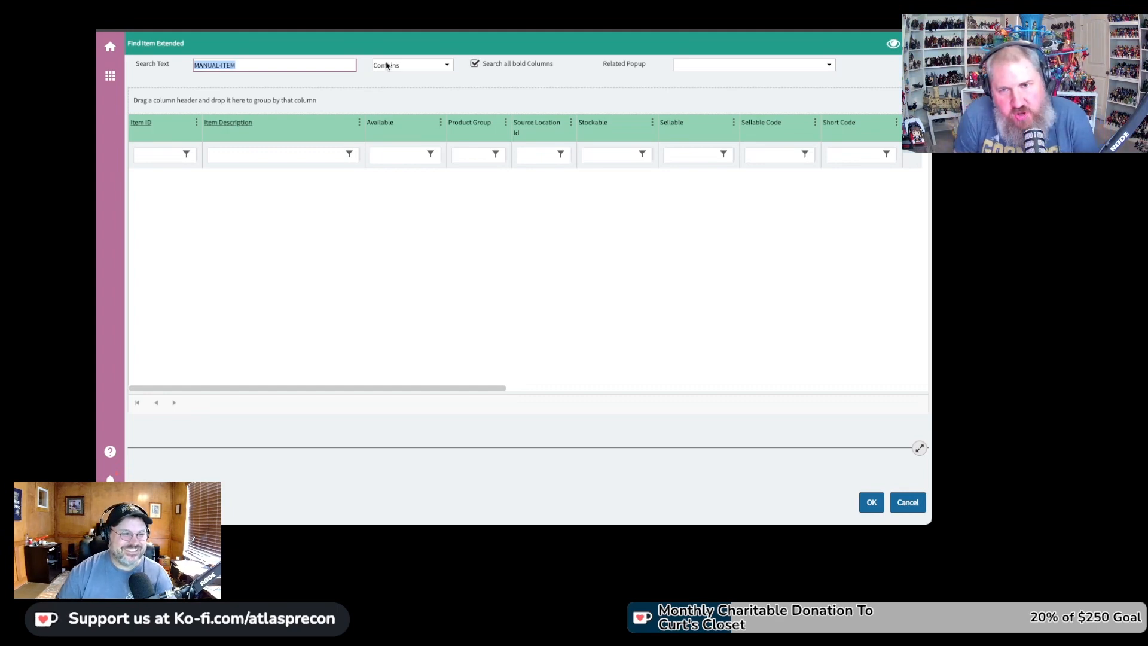
left_click(908, 502)
type("PALMO")
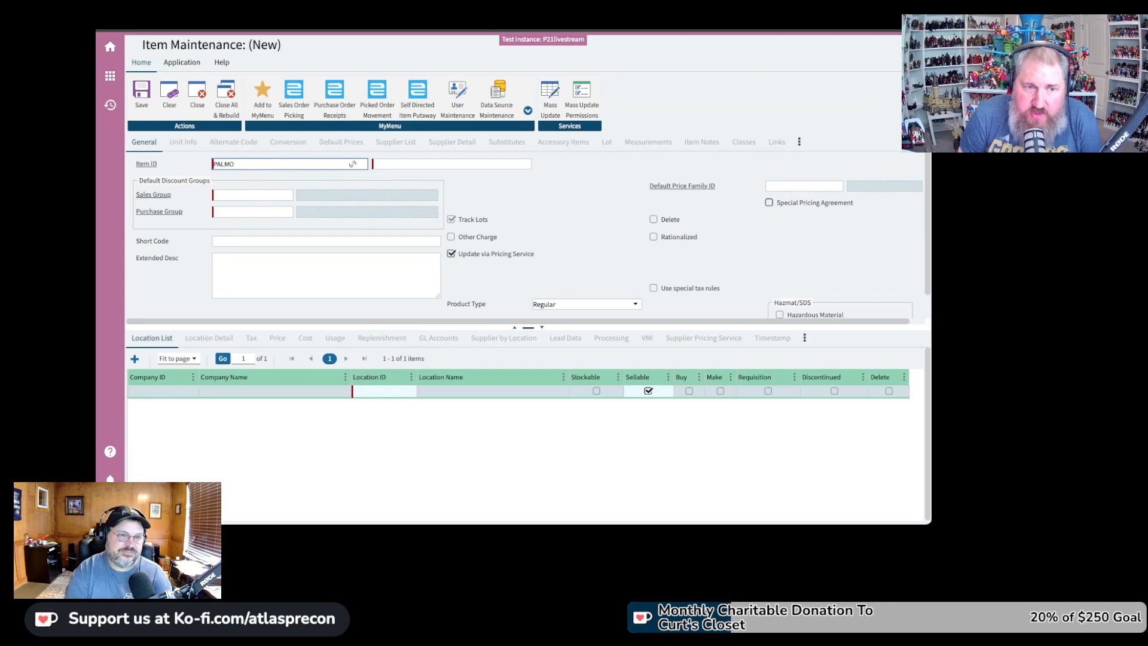
type("LI")
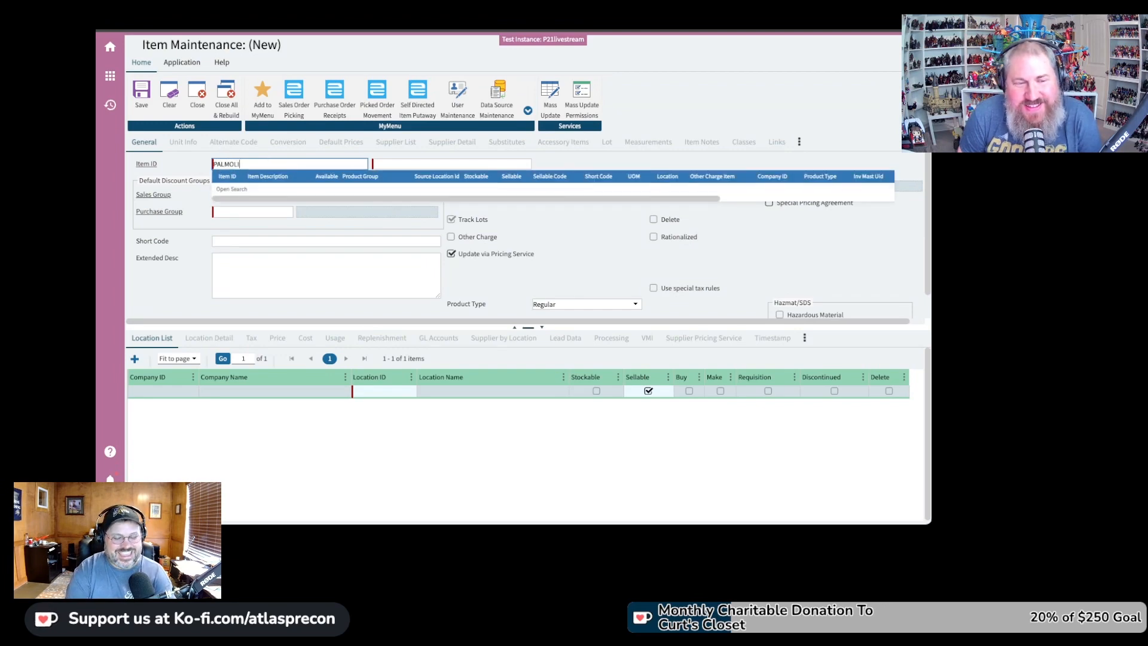
type("VE_SOAP")
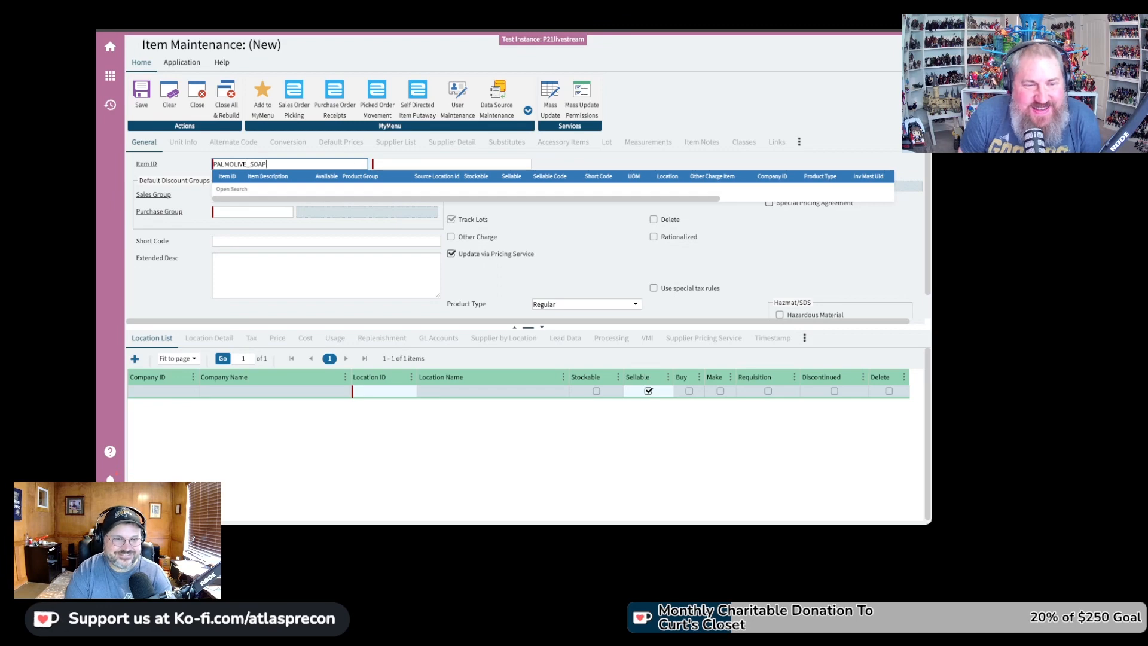
key("BackSpace")
key("BackSpace")
key("BackSpace")
key("BackSpace")
key("BackSpace")
type("-")
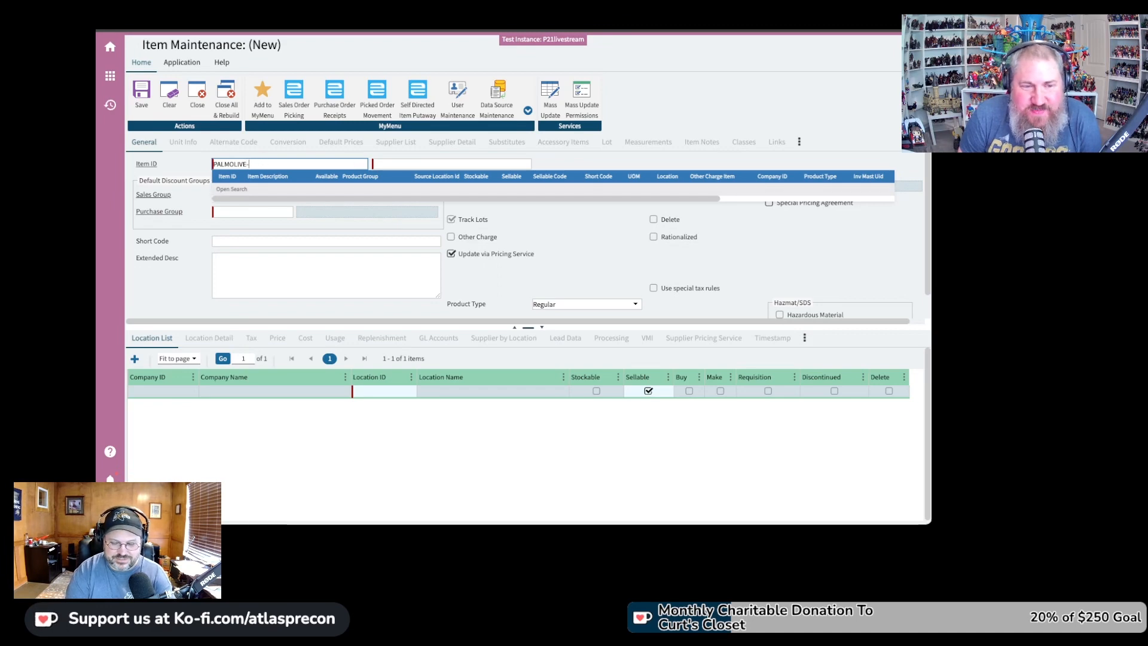
type("SOAP")
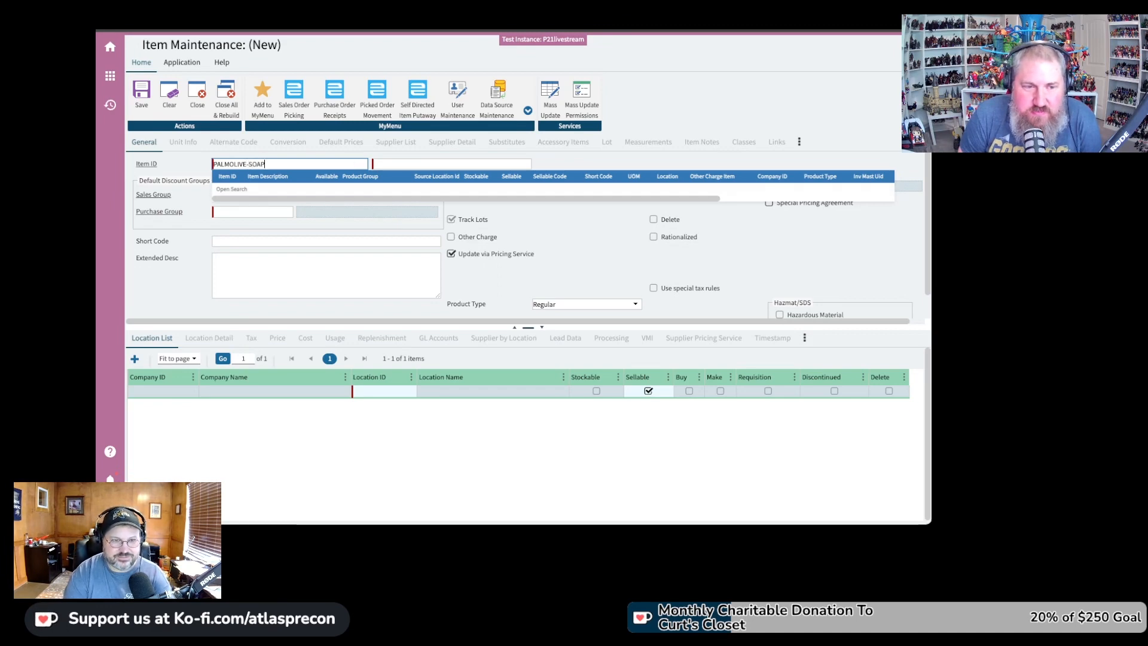
key("Tab")
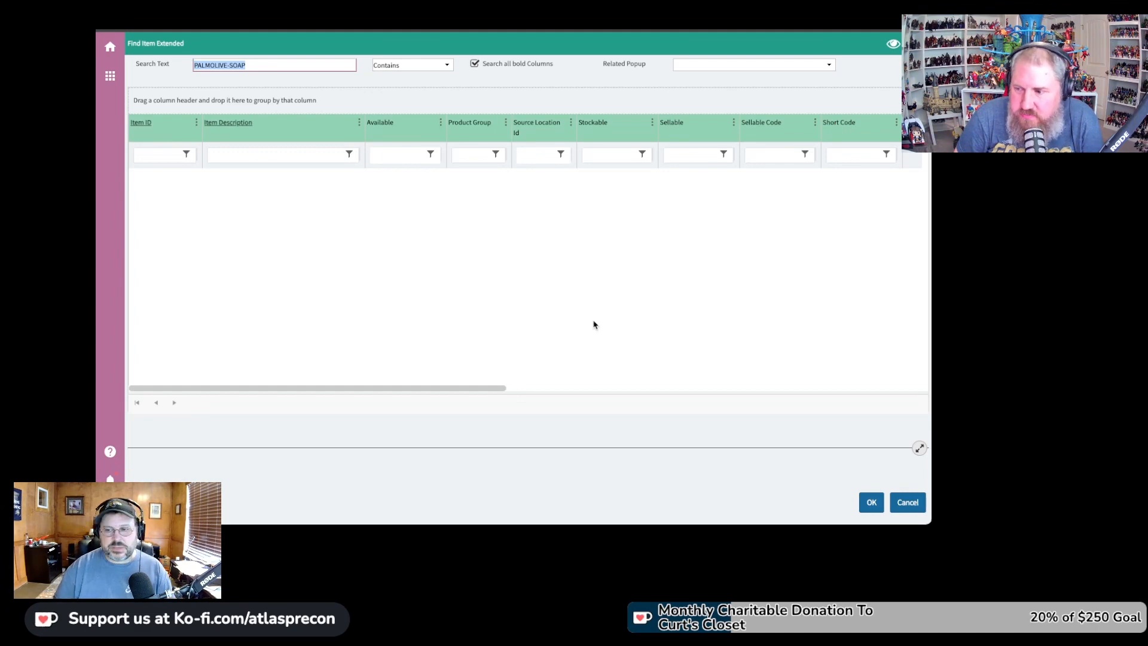
left_click(908, 504)
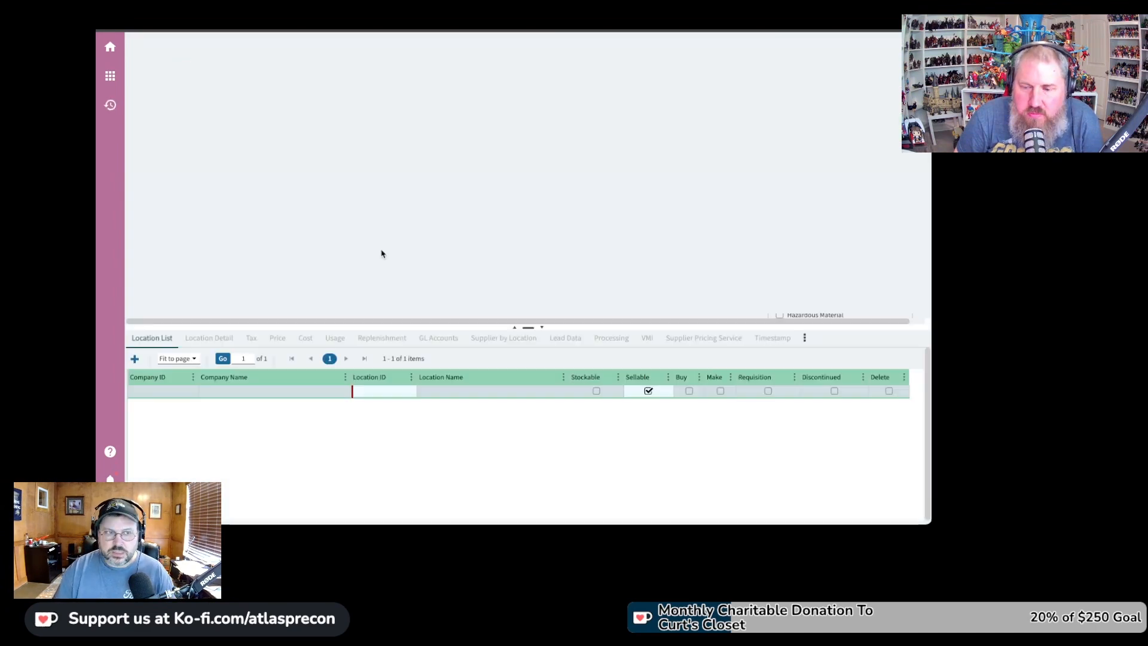
Open User Maintenance by searching the main menu for 'user'
left_click(110, 47)
left_click(111, 51)
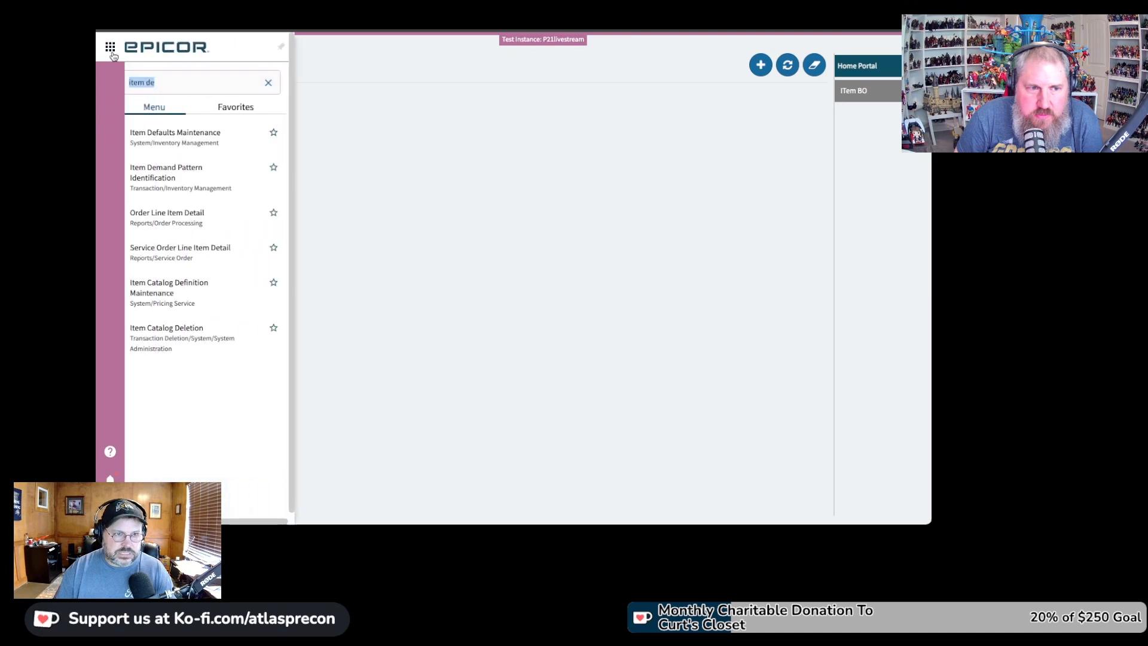
type("user")
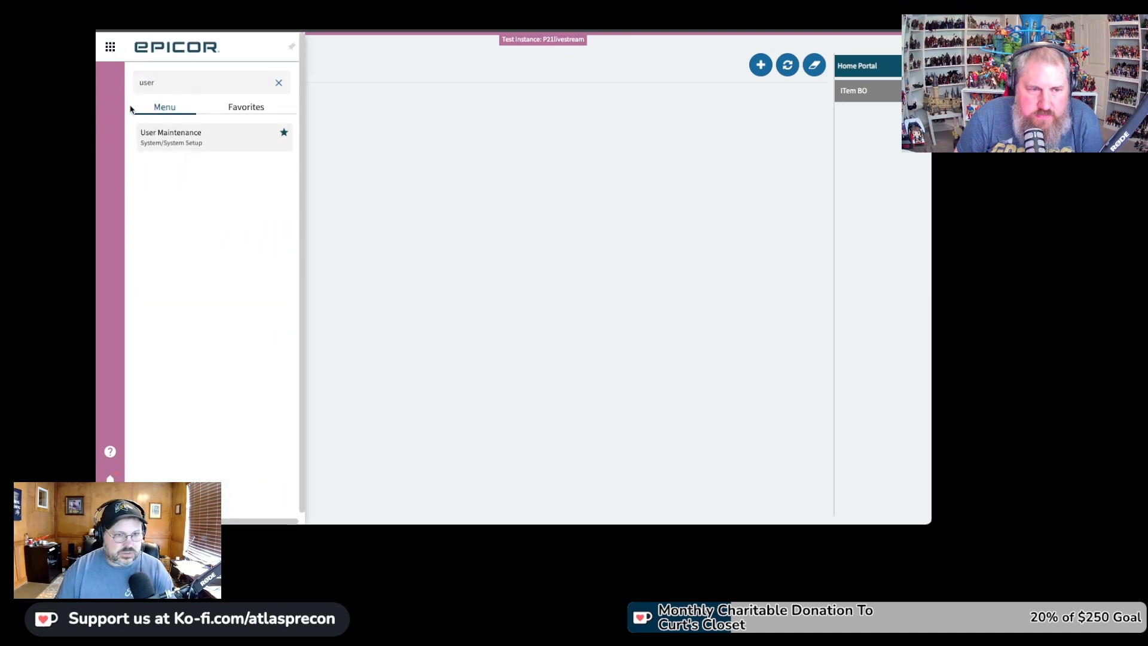
left_click(180, 136)
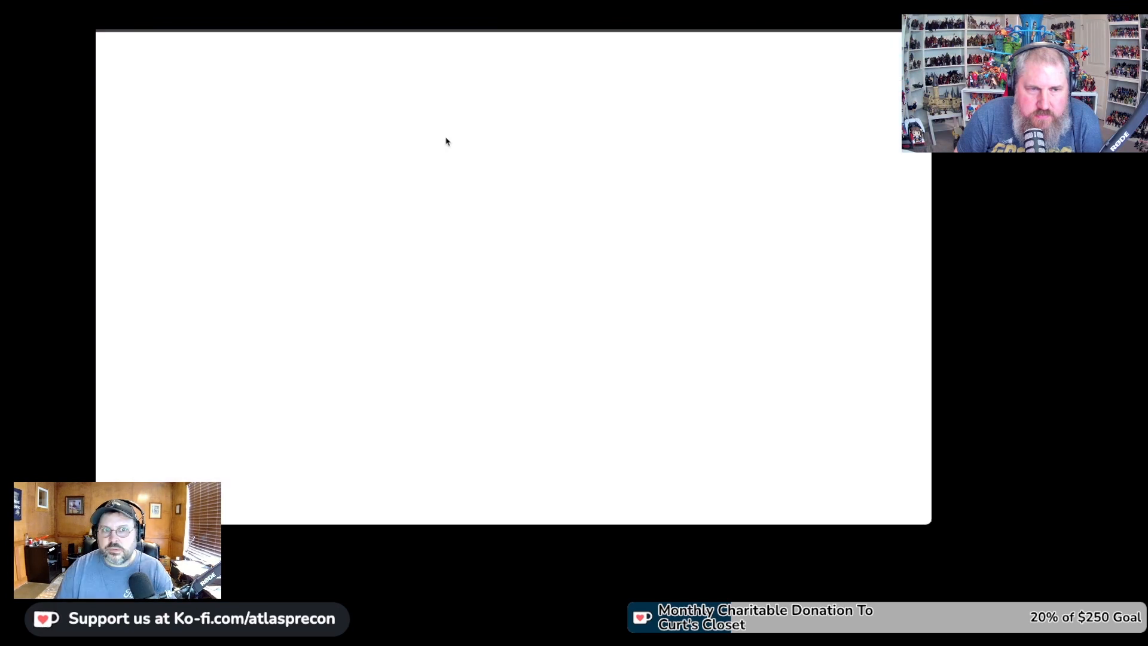
Load the admin user, uncheck Default to Advanced Search, and save the change
type("admin")
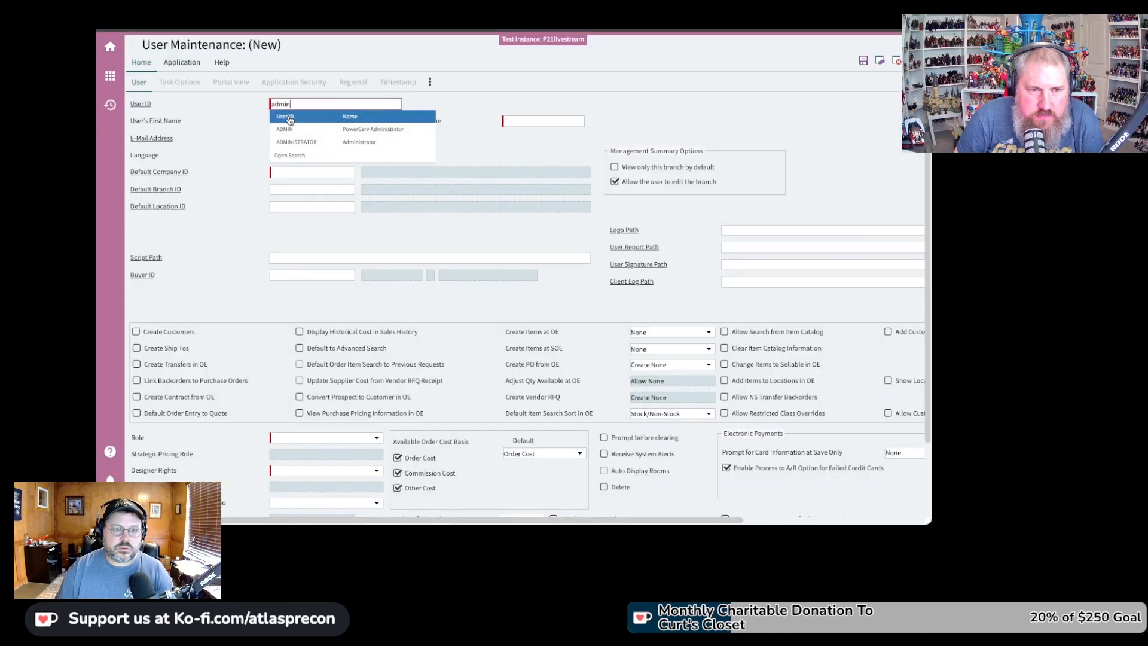
key("Tab")
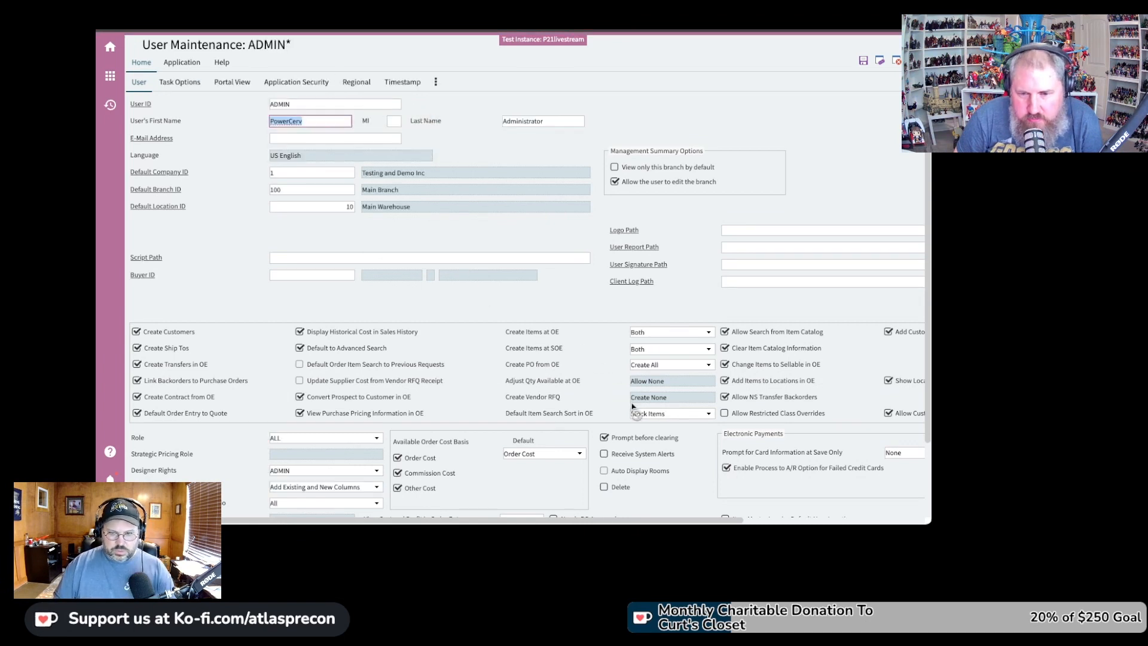
left_click(299, 347)
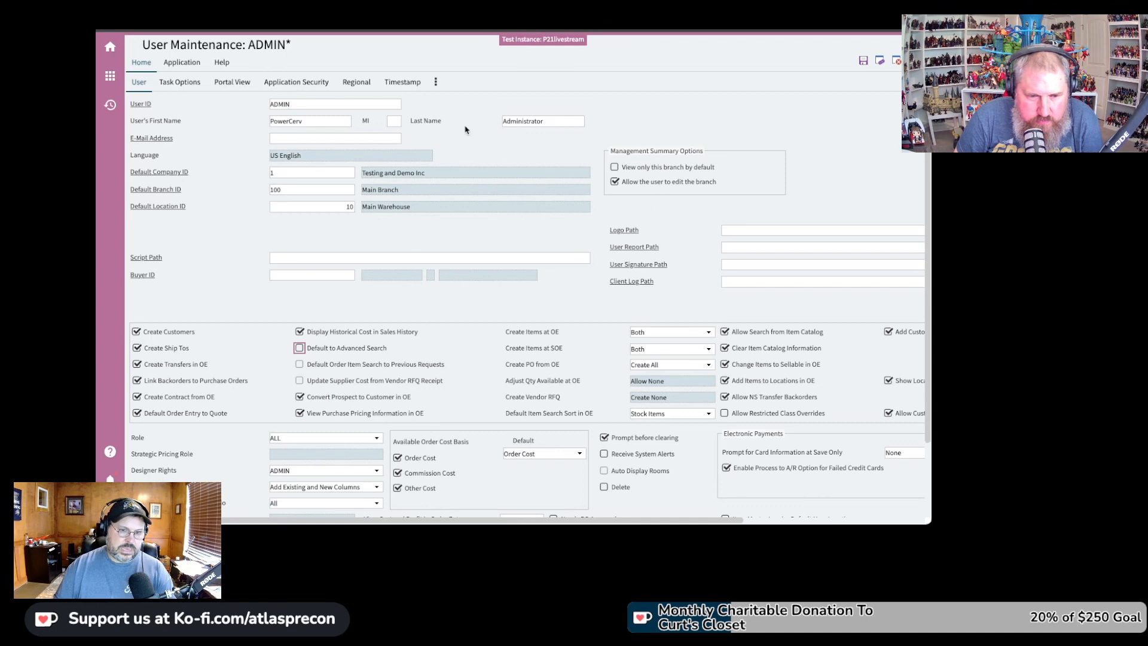
left_click(863, 61)
left_click(539, 155)
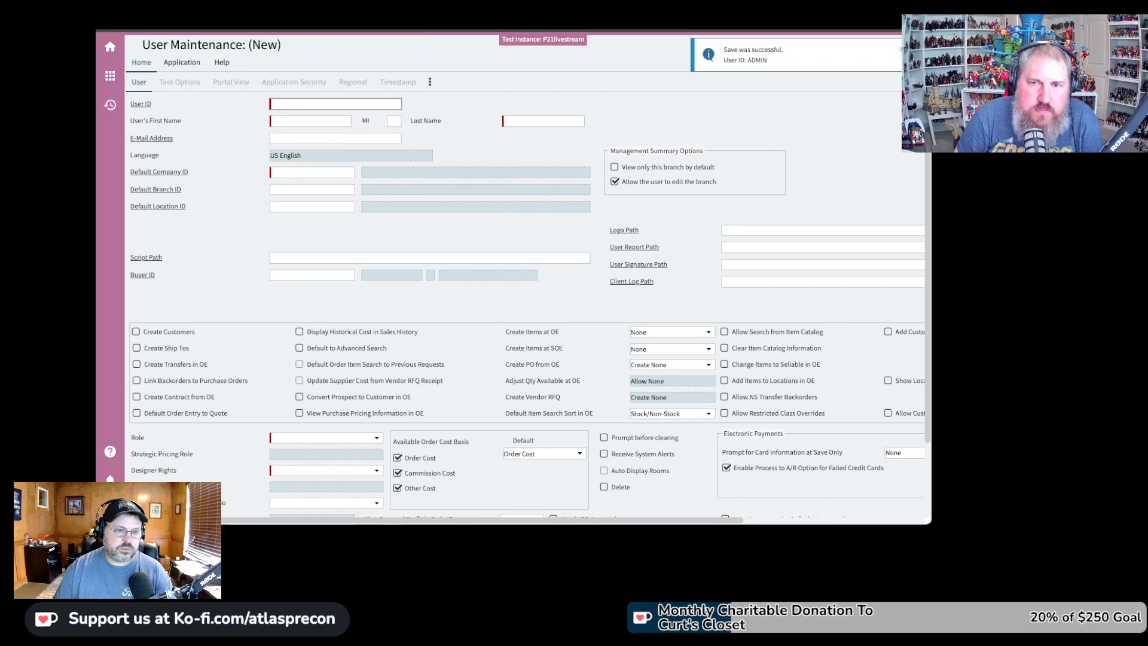
left_click(110, 509)
Log out, discarding the unsaved item, and sign back in with the password
left_click(258, 504)
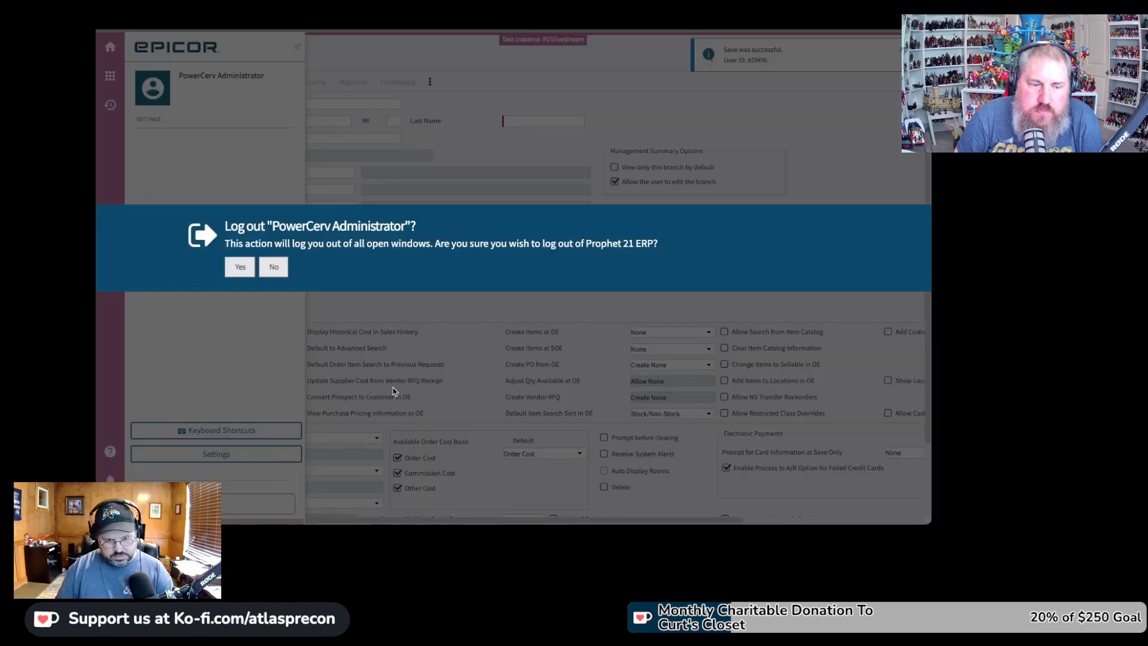
left_click(238, 265)
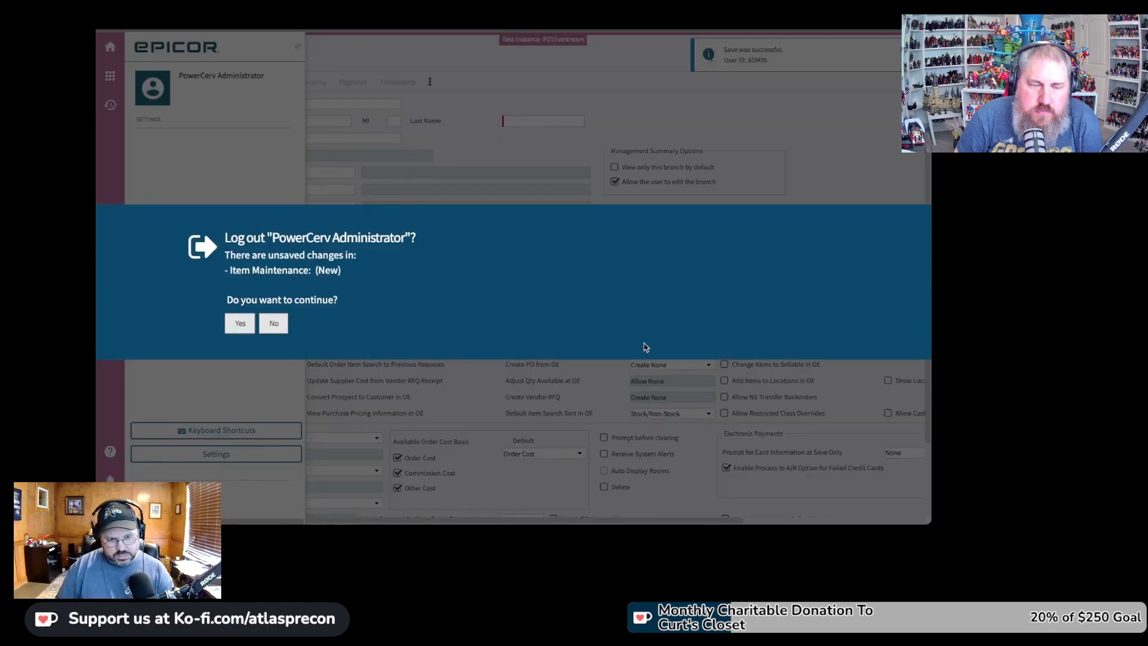
left_click(242, 325)
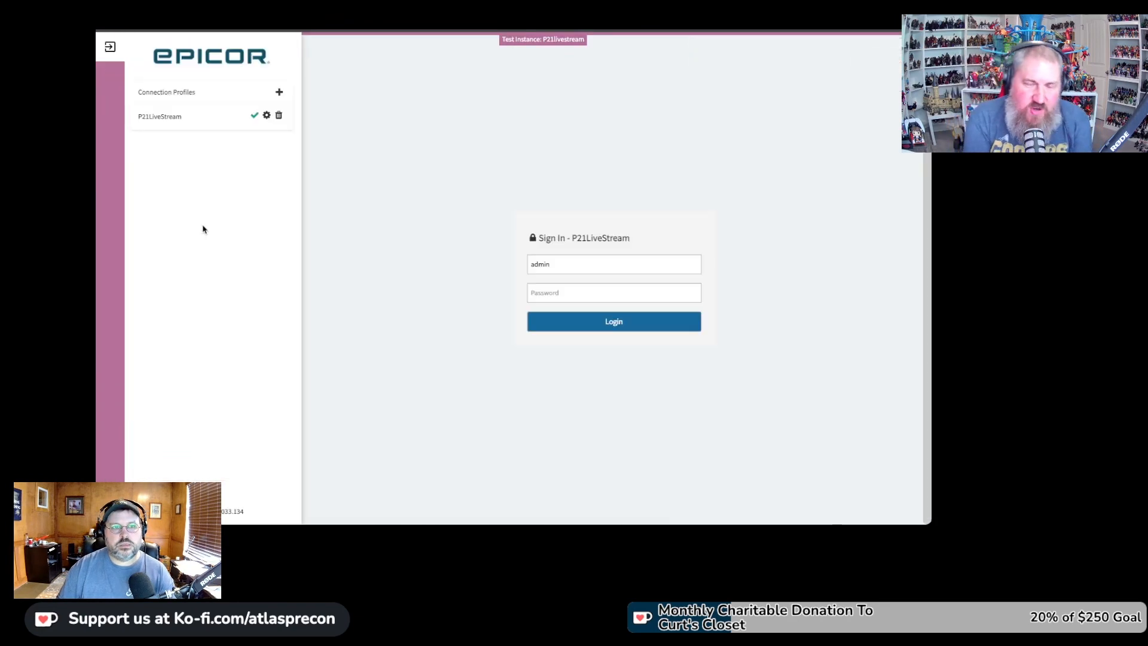
type("••••••")
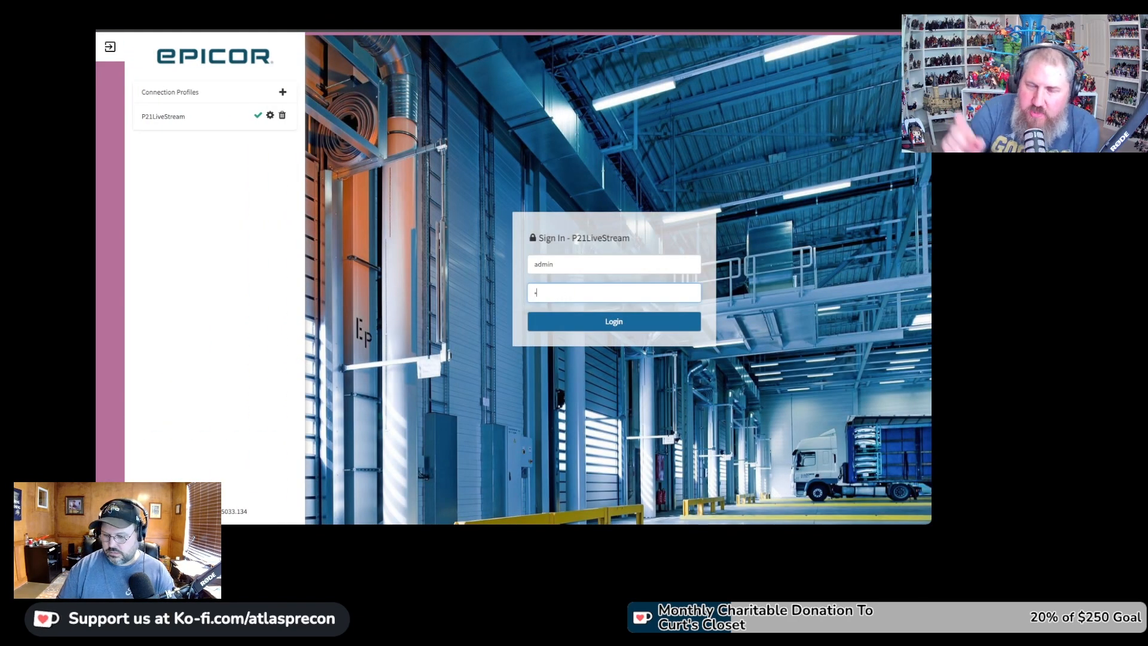
key("Return")
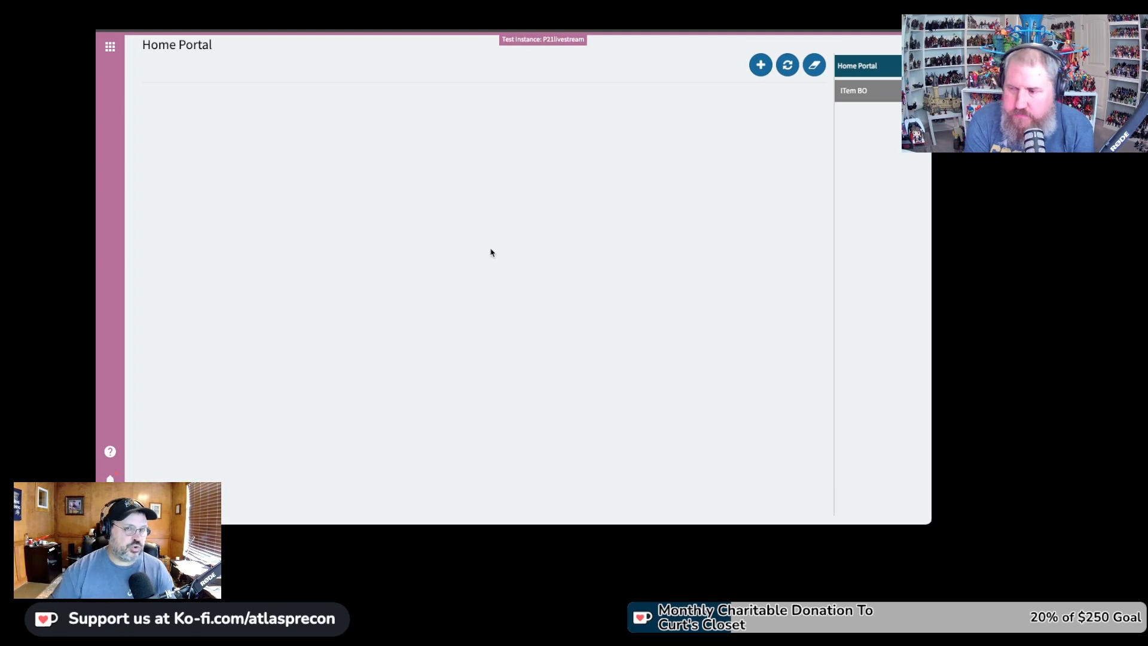
Open a blank Item Maintenance screen by searching the menu for 'item main'
left_click(122, 59)
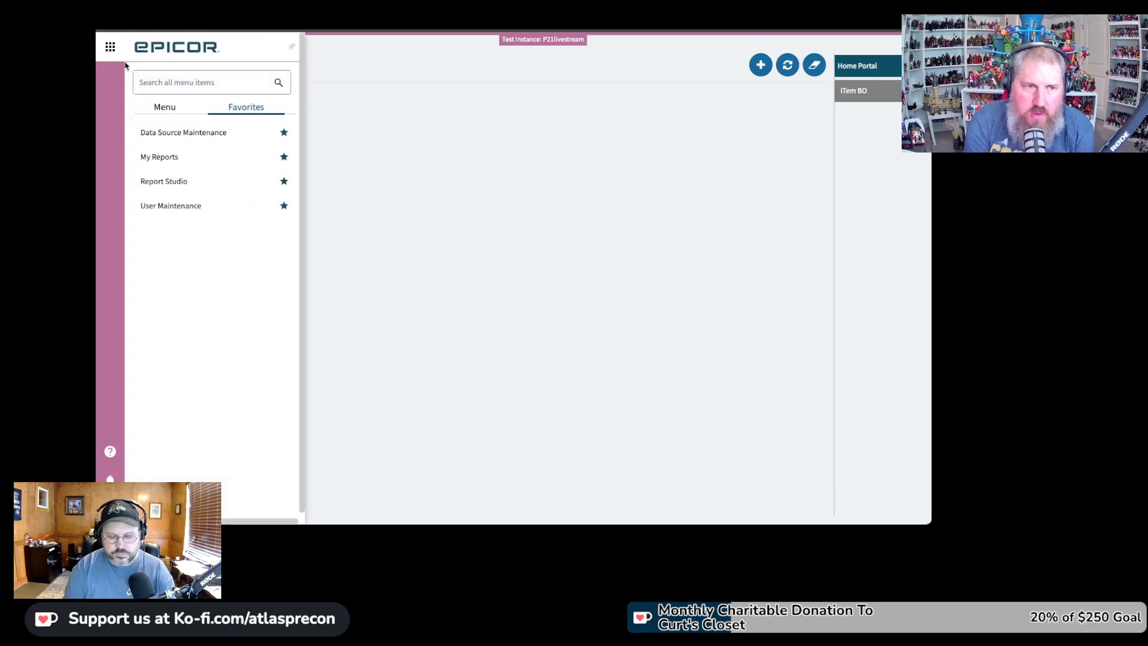
type("itemmai")
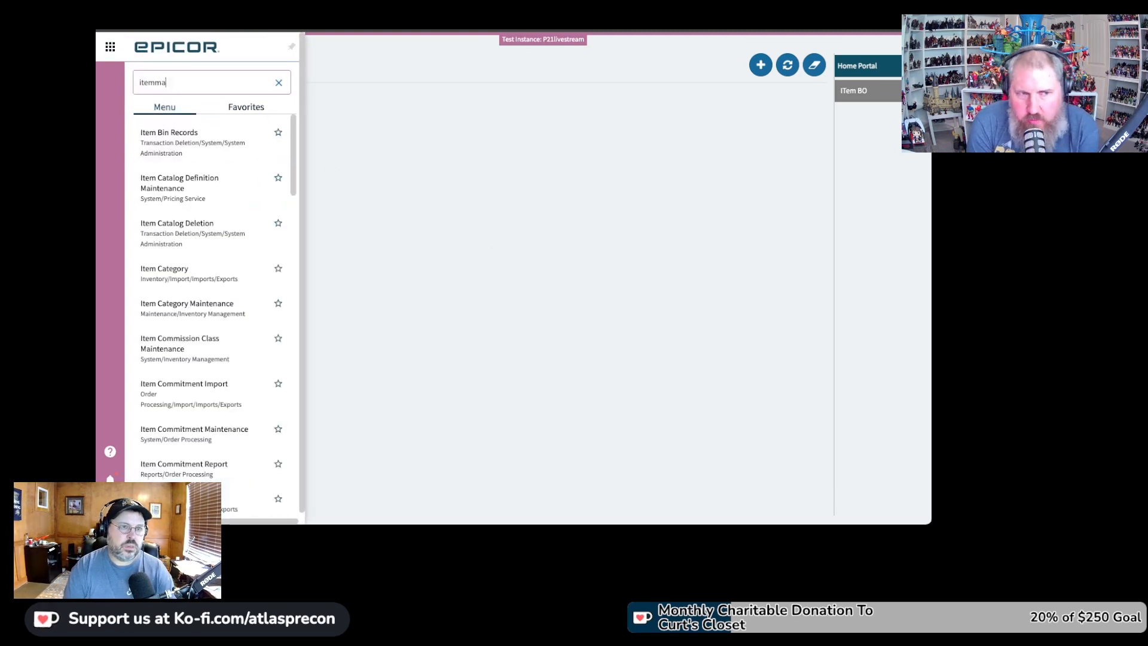
key("BackSpace")
key("BackSpace")
key("BackSpace")
type("main")
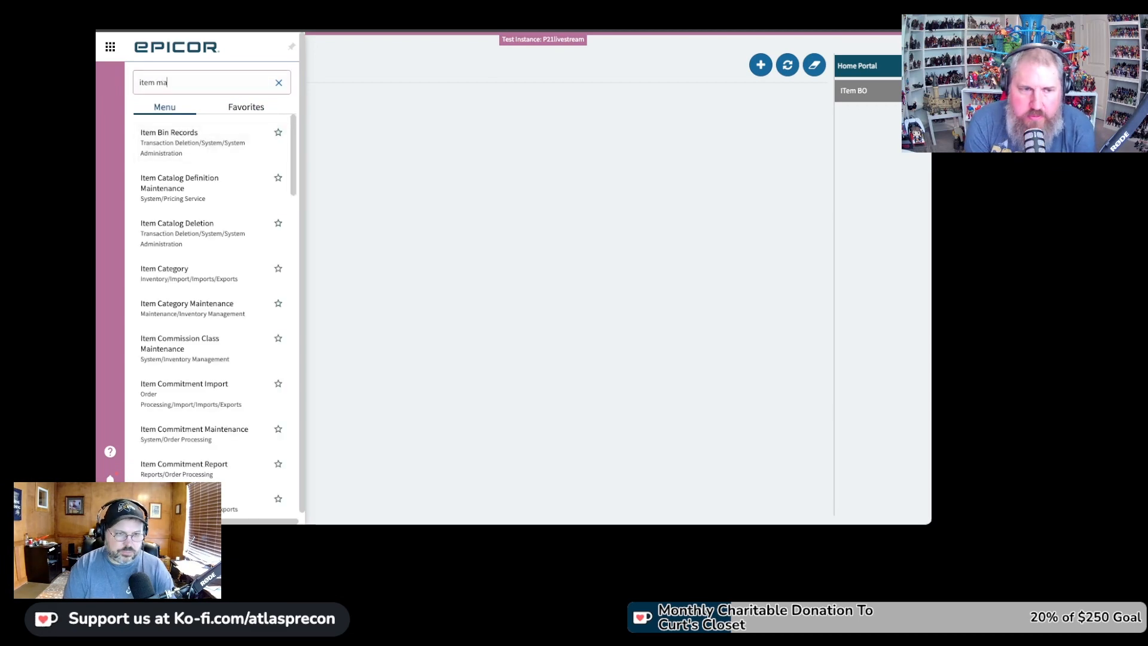
key("Return")
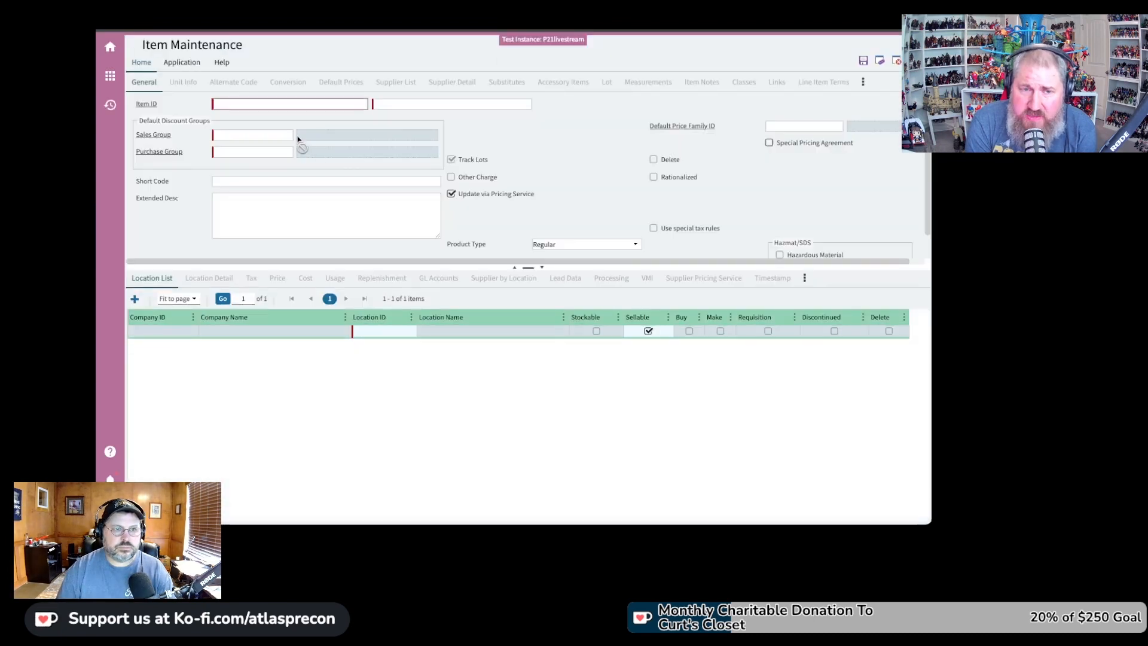
Look up PALMOLIVE-SOAP as the Item ID and find no matching items
type("PALMOLIV")
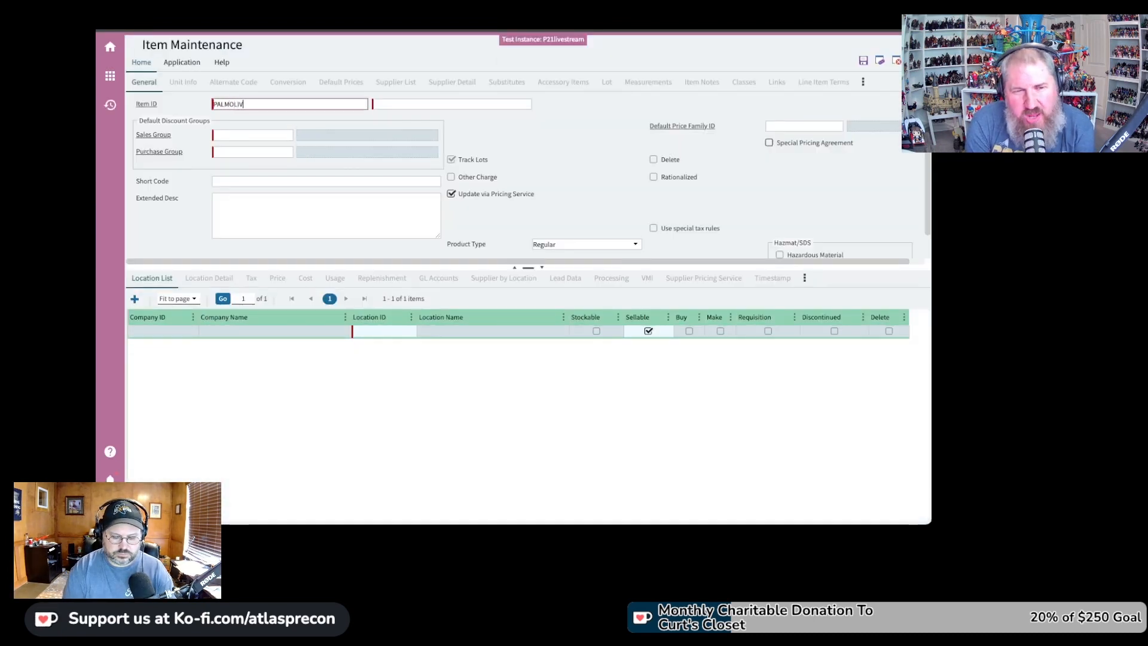
type("E")
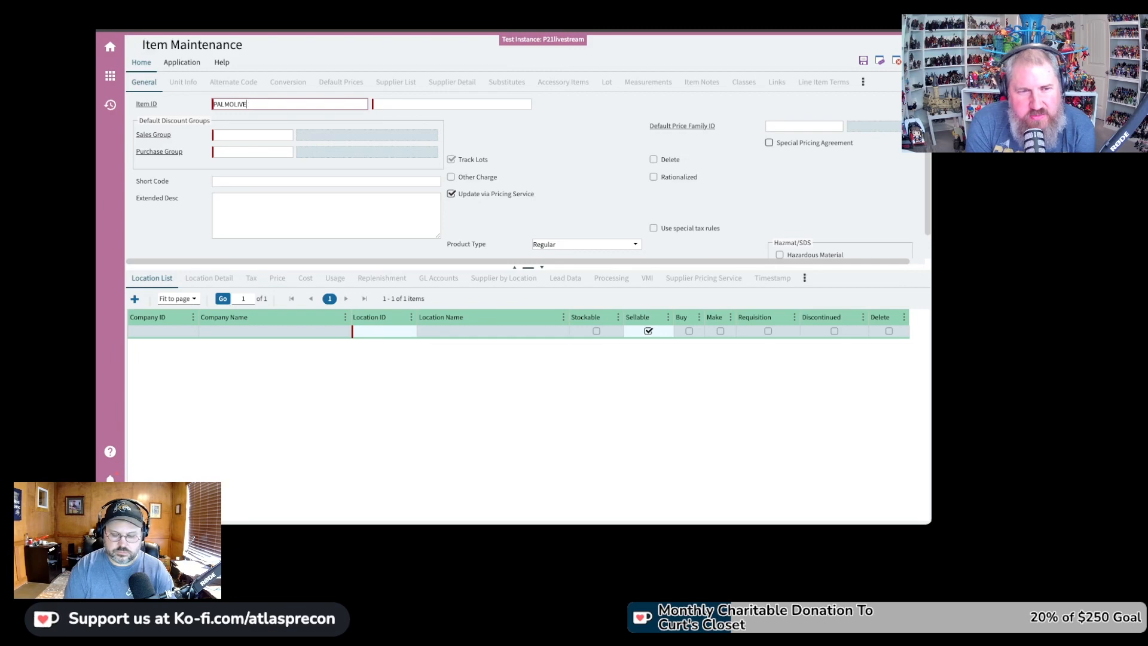
type(" S-SOAP")
key("Tab")
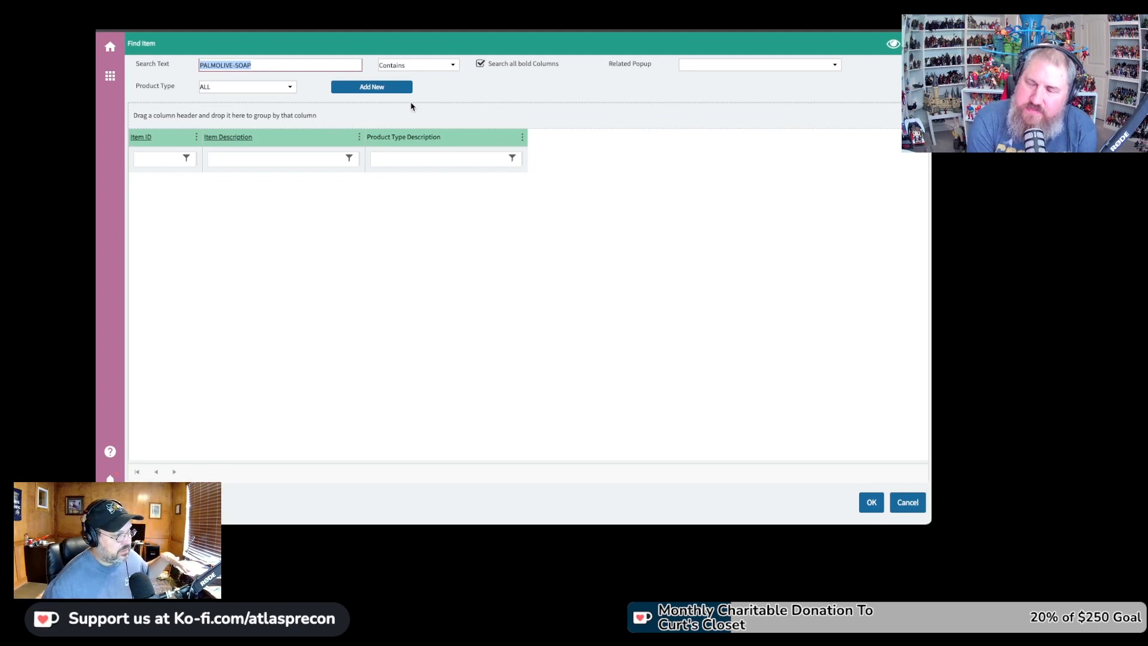
Choose Add New in Find Item to create PALMOLIVE-SOAP as a new item
left_click(736, 69)
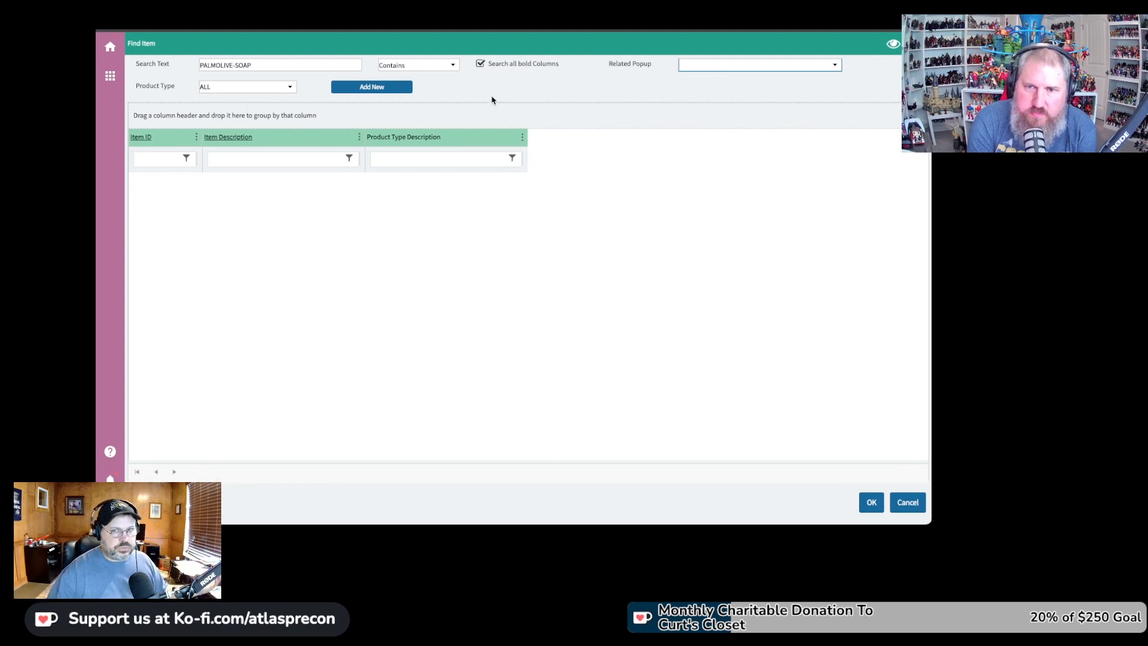
left_click(340, 91)
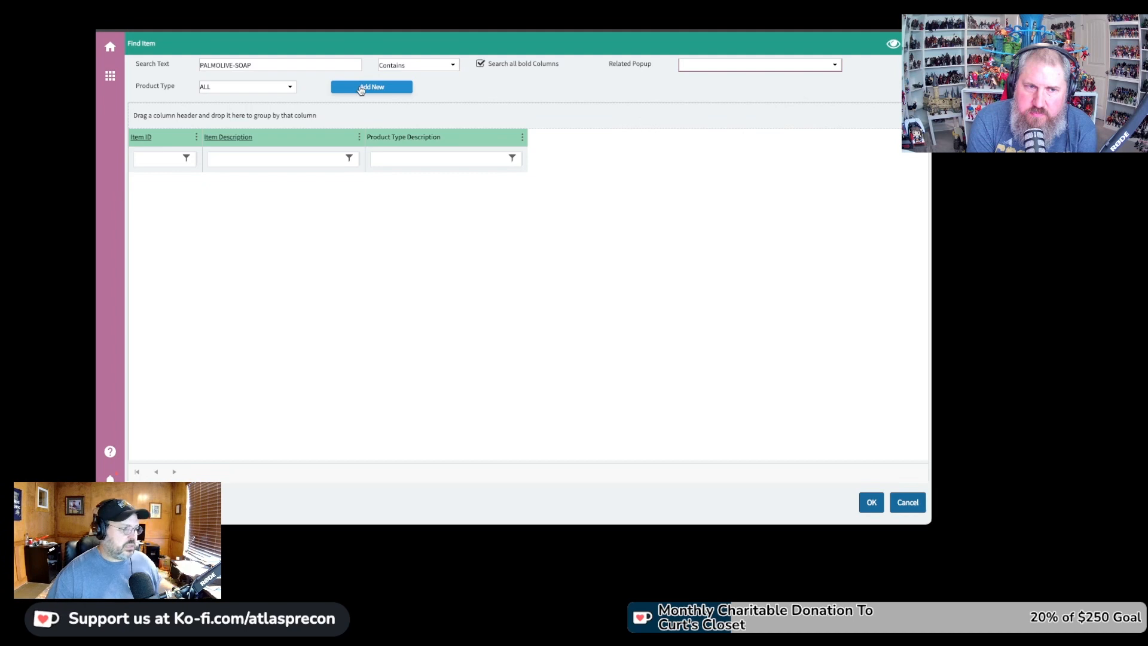
left_click(364, 94)
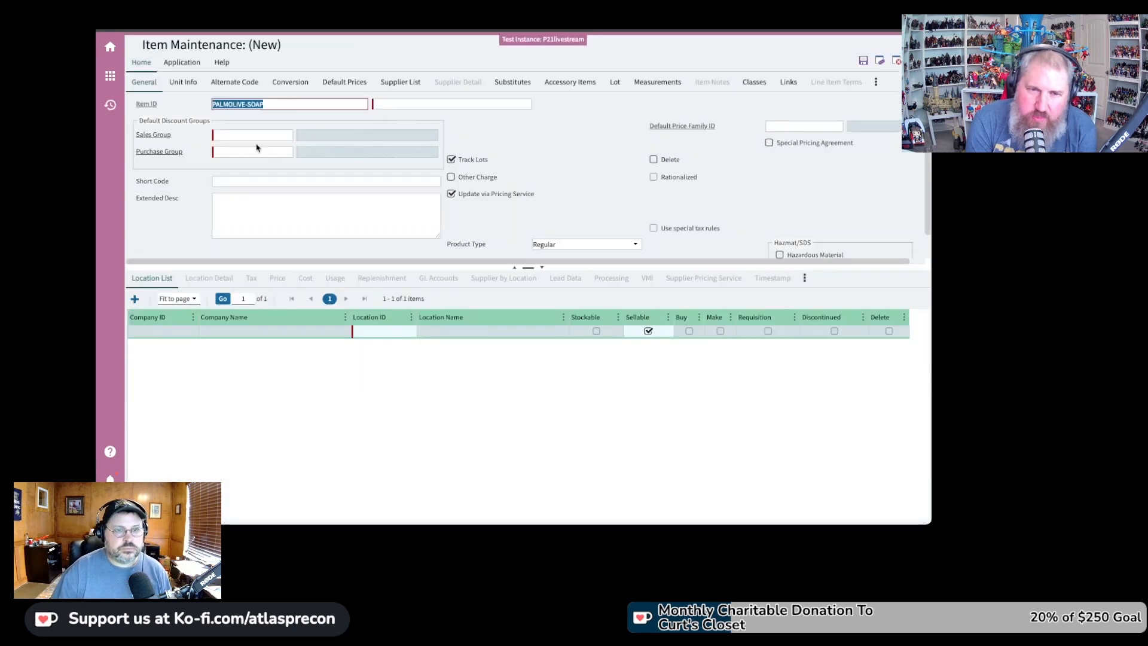
left_click(412, 105)
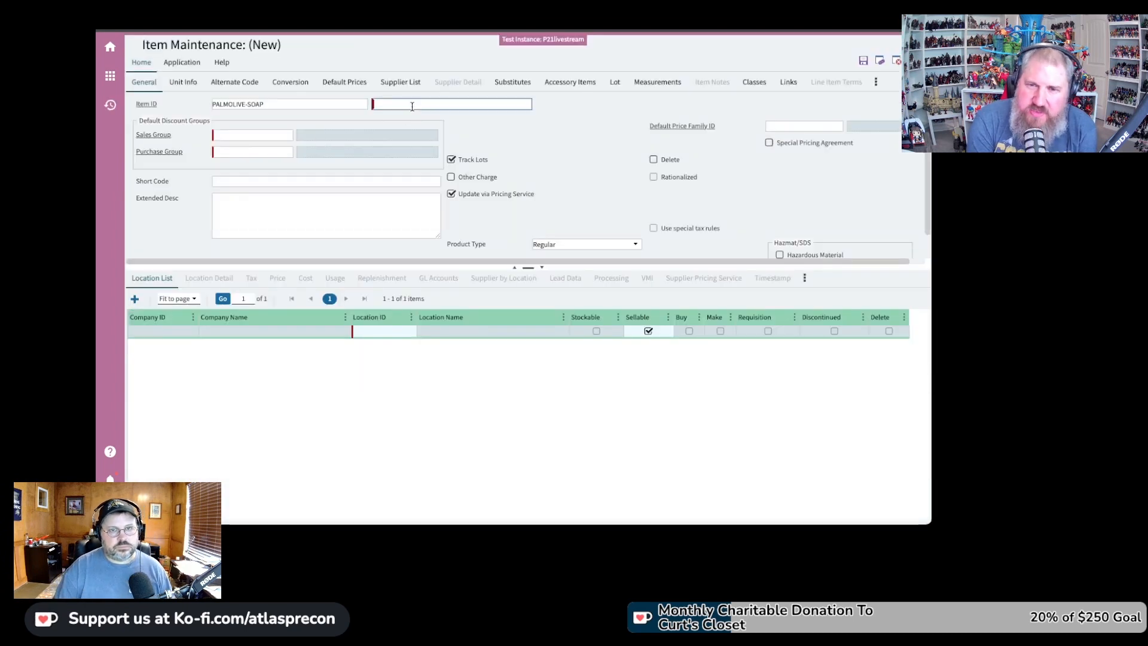
Enter 'Palmolive Soap 12 Oz' as the new item's description
type("Palm")
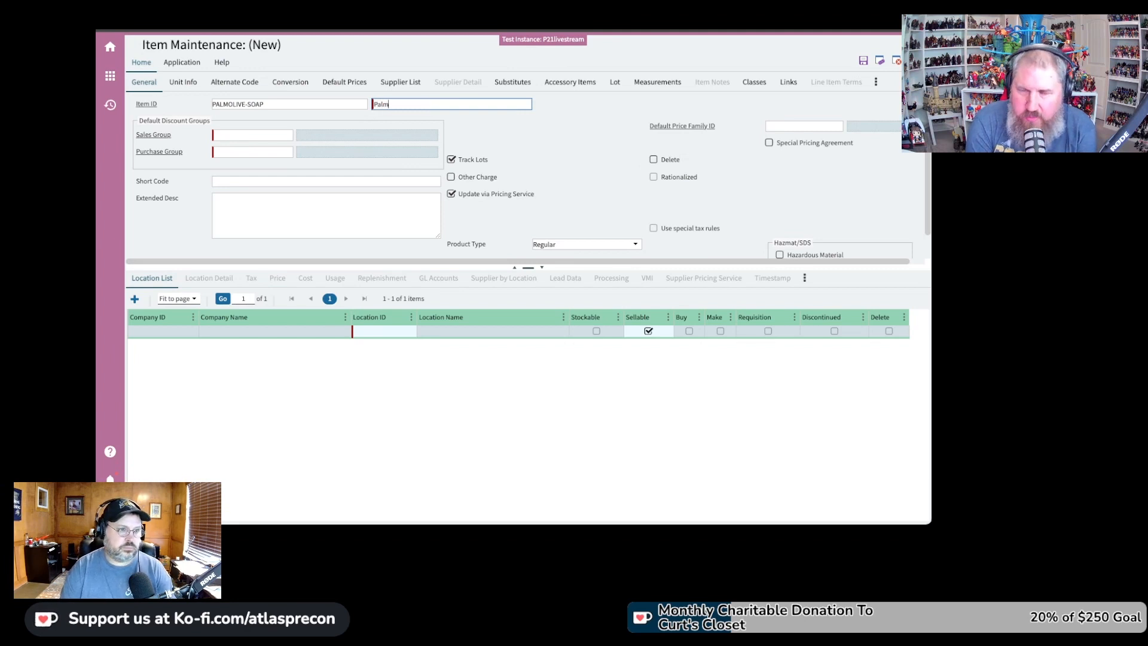
type("oliv")
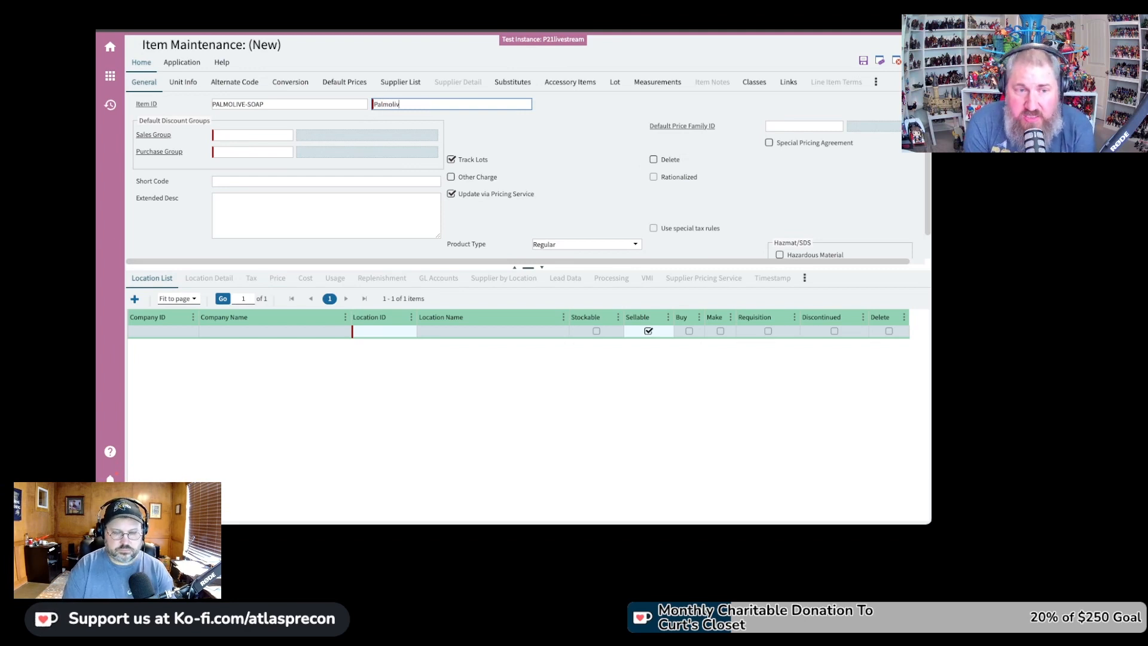
type("e Soap 12 Oz")
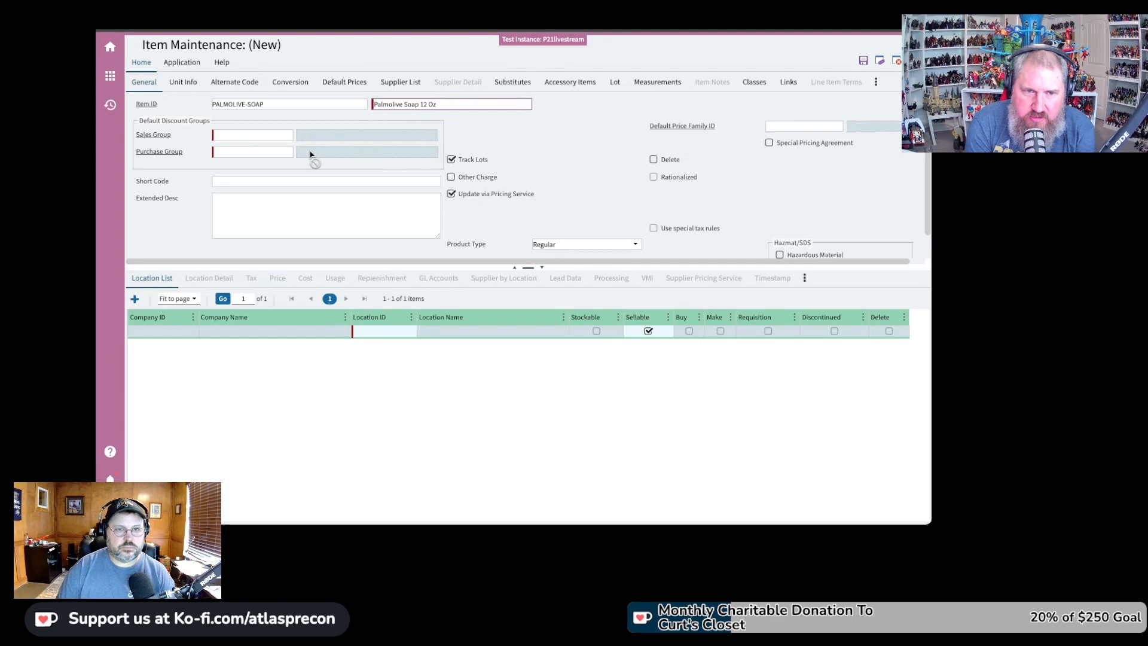
left_click(269, 138)
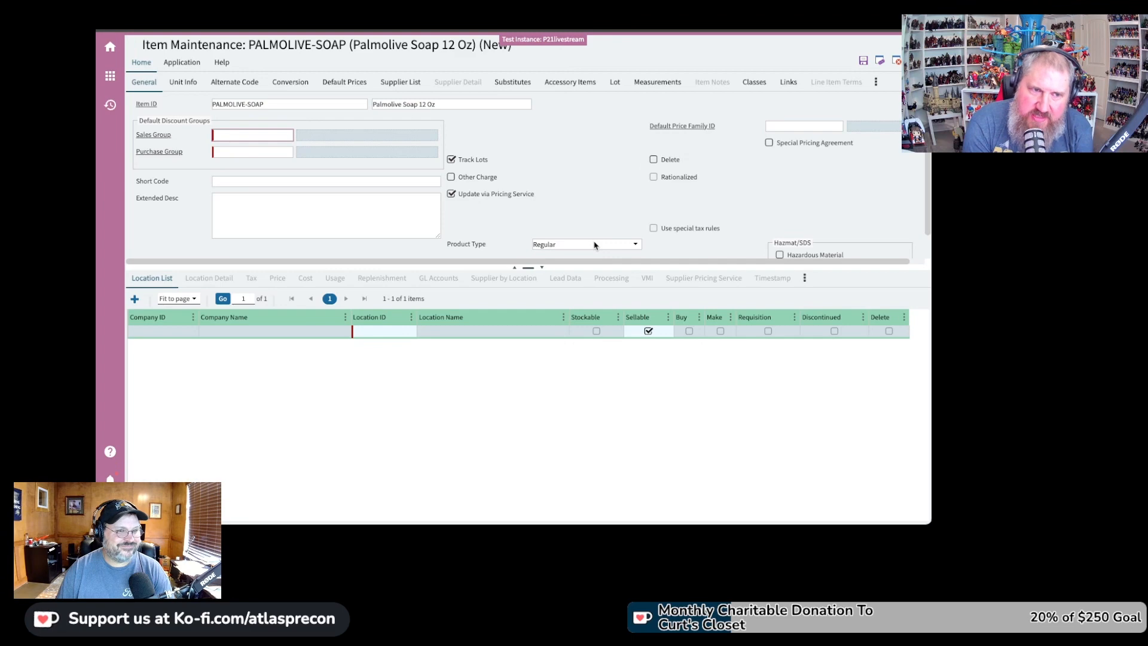
Enter D (Default Discount Group) in both Sales Group and Purchase Group
type("D")
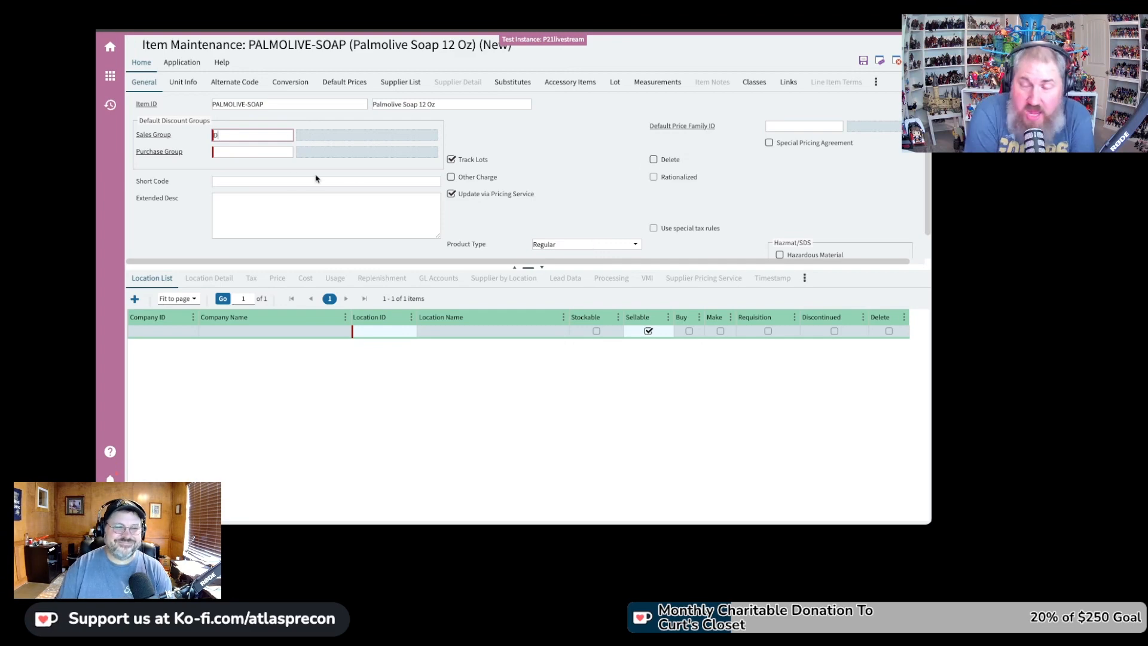
left_click(262, 153)
type("D")
key("Tab")
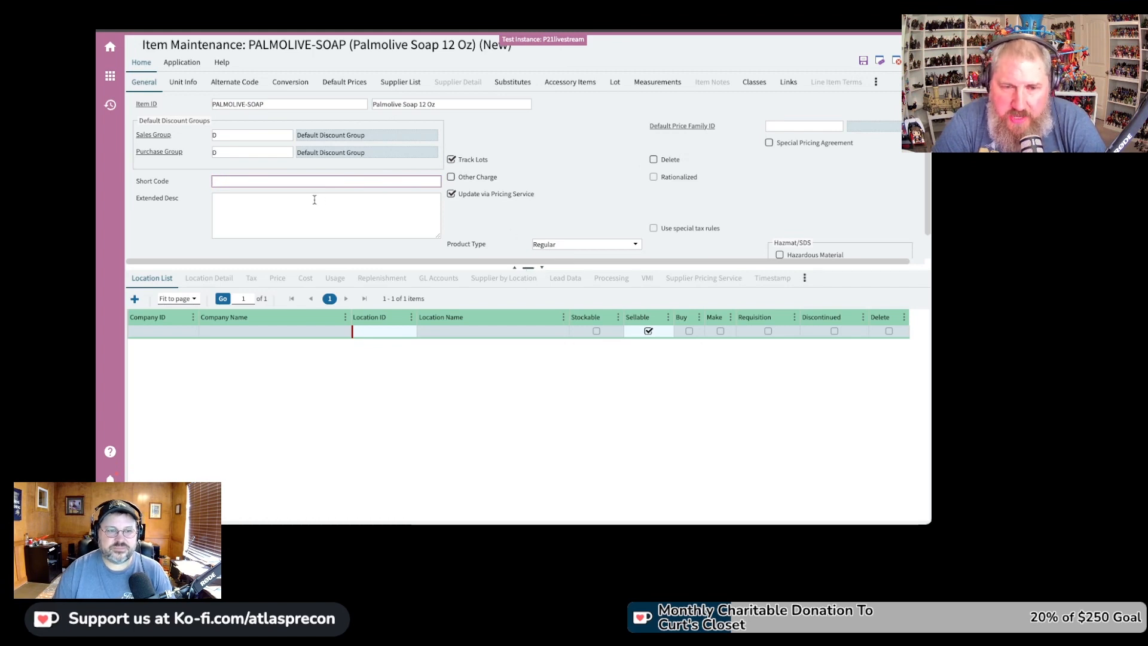
Enter short code PALM12 and extended description 'Plastic Bottle'
type("PALM12")
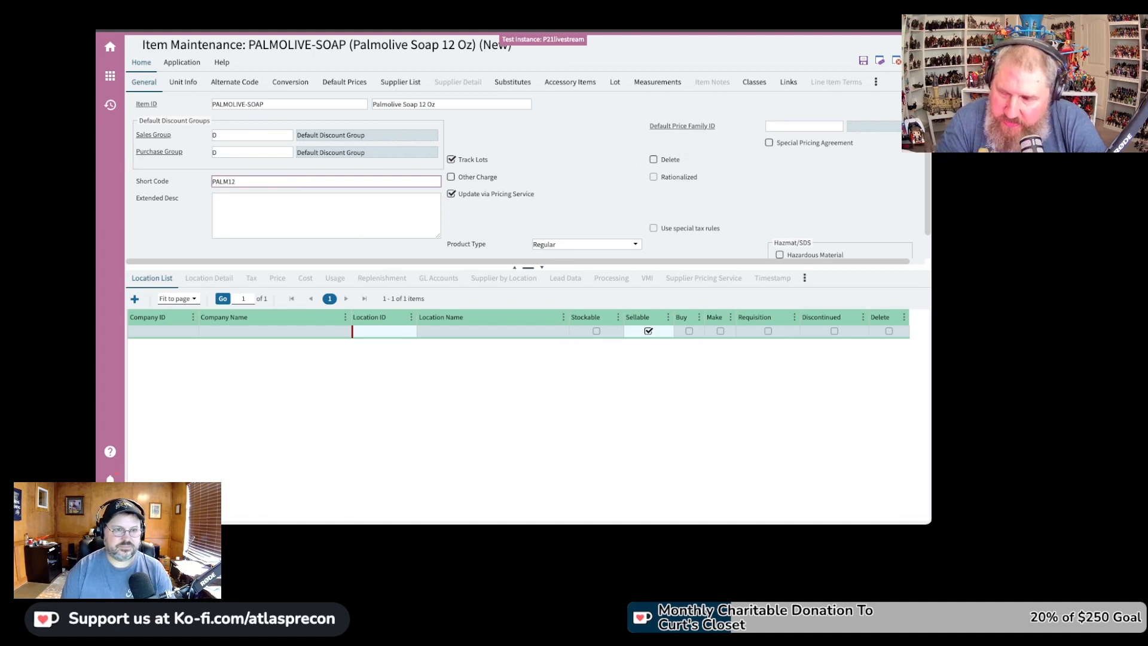
left_click(348, 216)
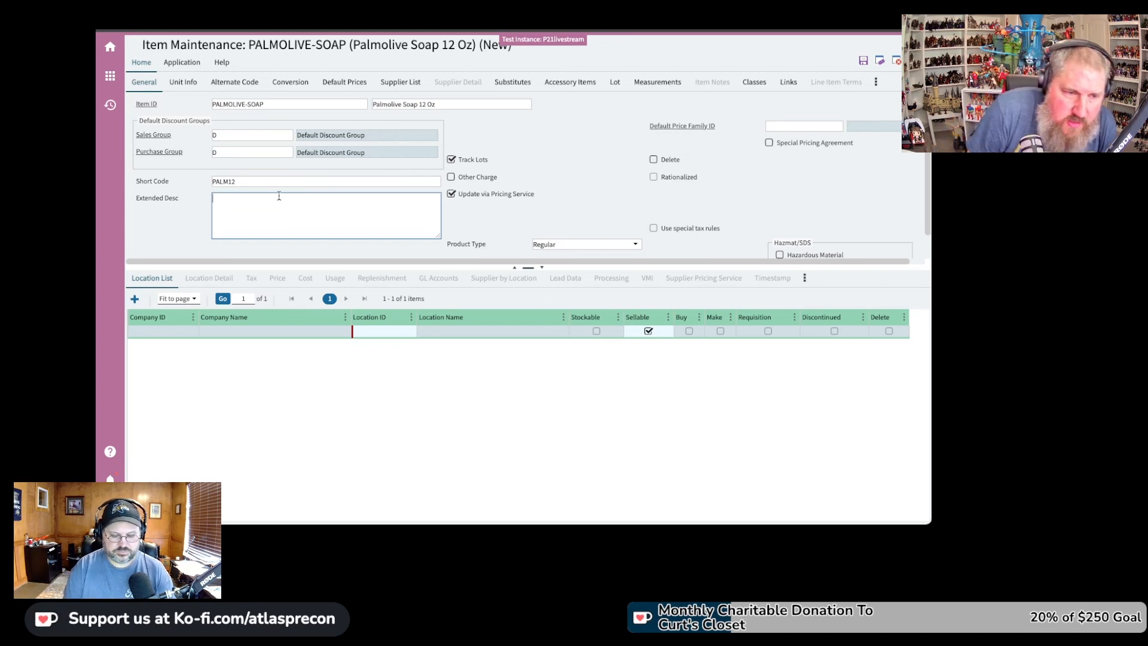
type("Pla")
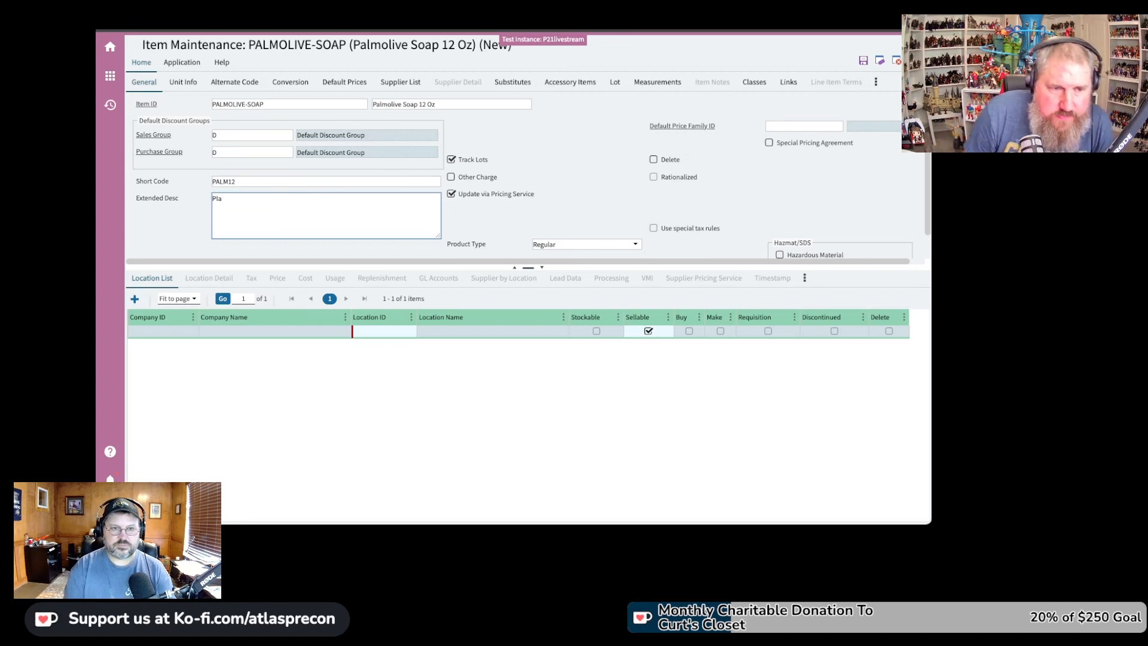
type("stic Bo")
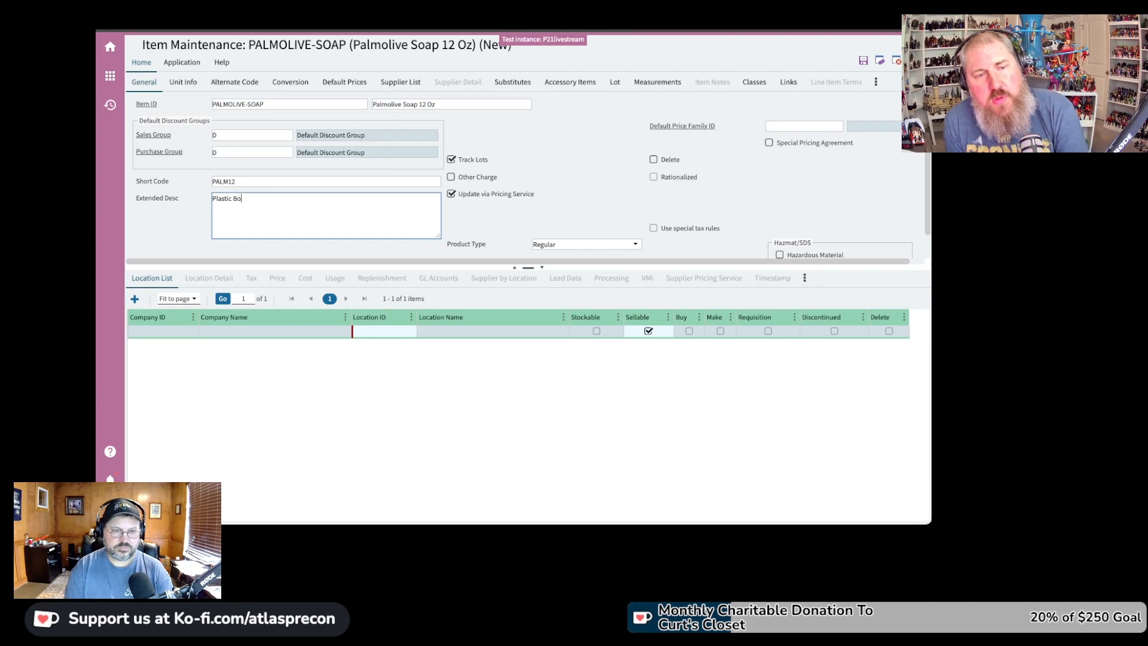
type("ttle")
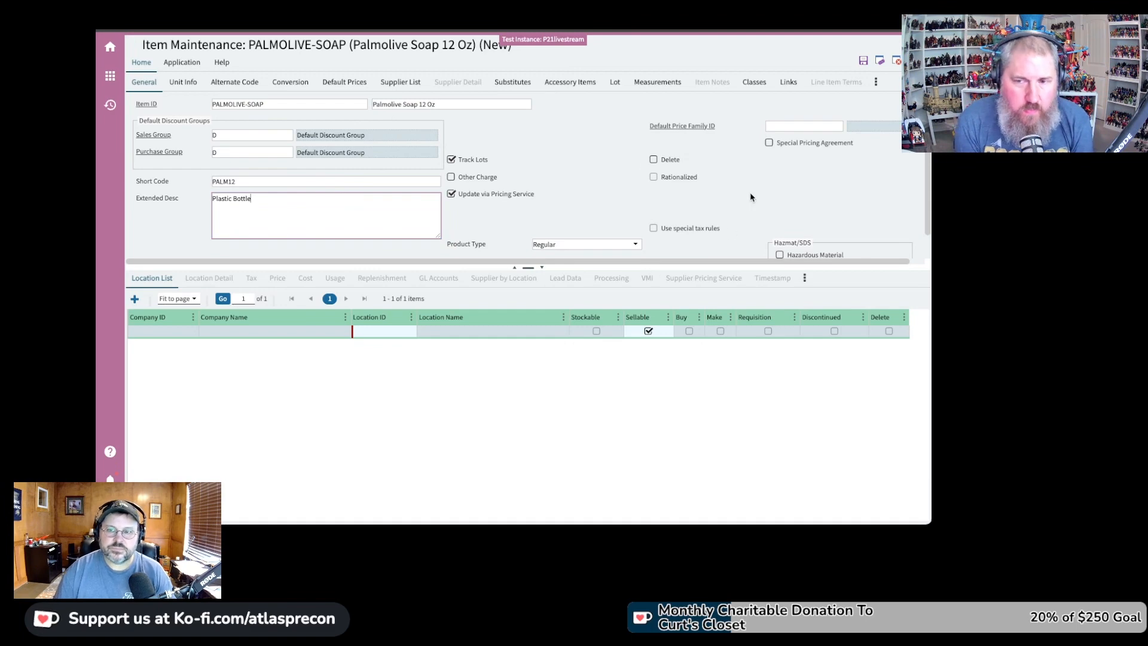
mouse_move(929, 180)
left_mouse_down()
mouse_move(929, 196)
mouse_move(929, 180)
left_mouse_up()
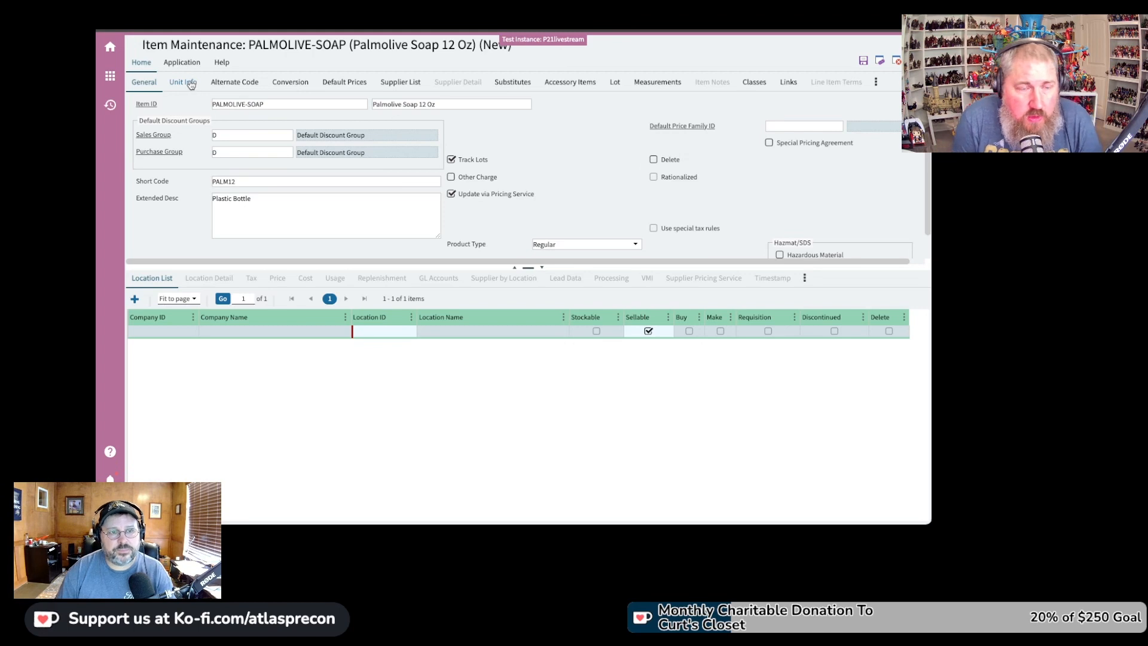
Add EA on Unit Info as default sales, sales pricing, purchase and purchase pricing unit
left_click(191, 84)
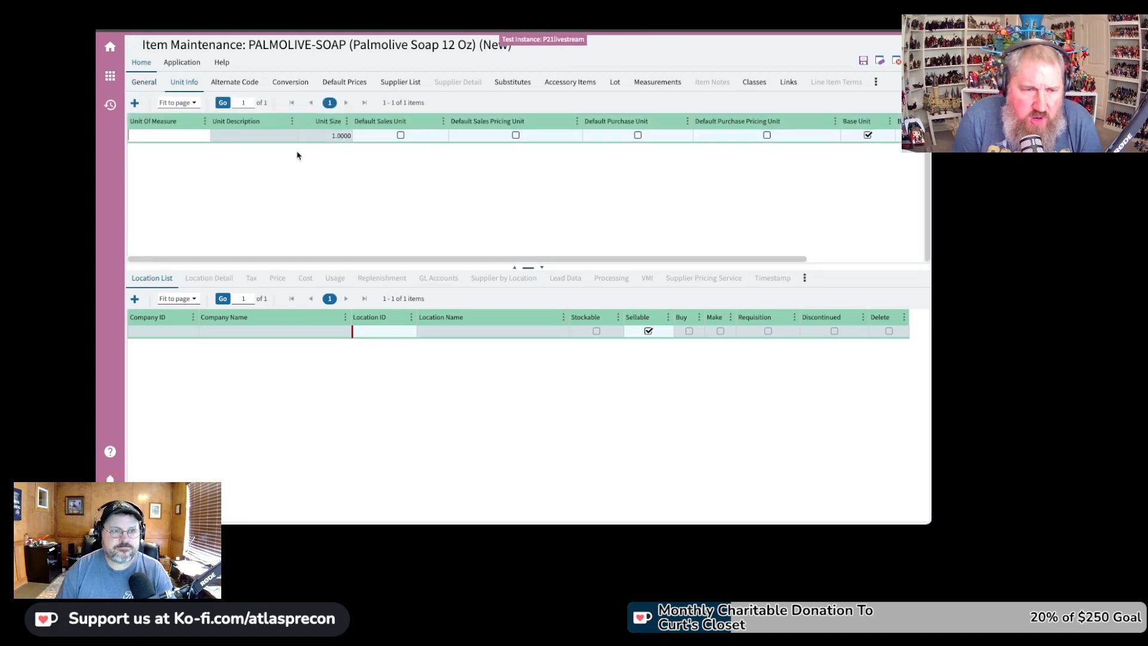
type("EA")
key("Tab")
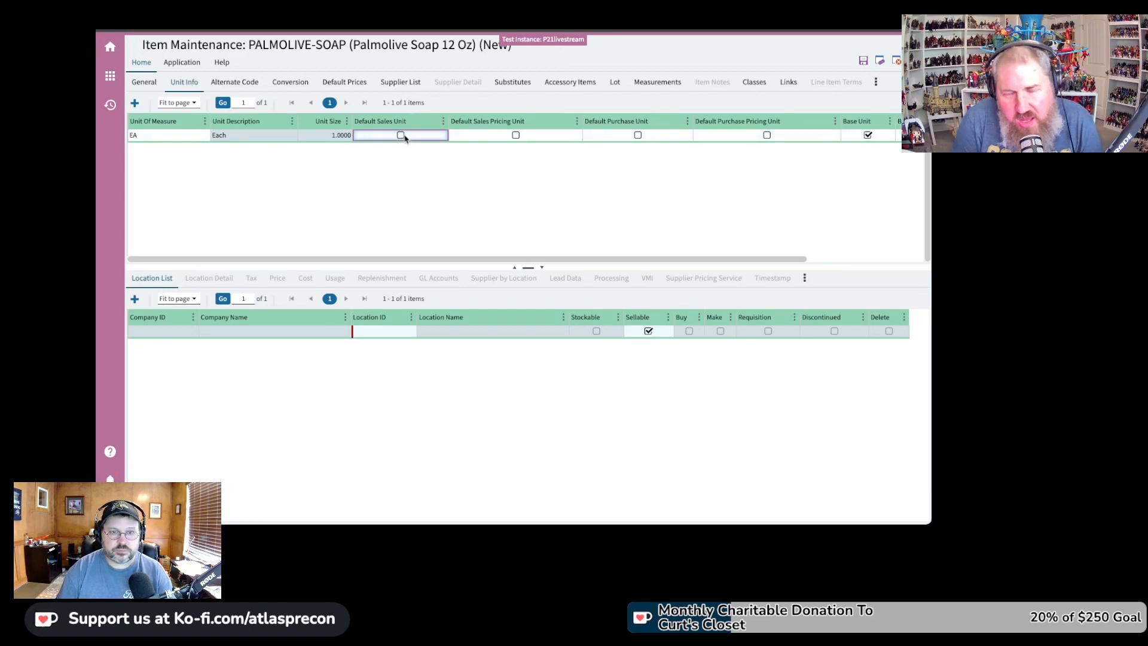
left_click(401, 136)
left_click(516, 136)
left_click(637, 136)
left_click(767, 136)
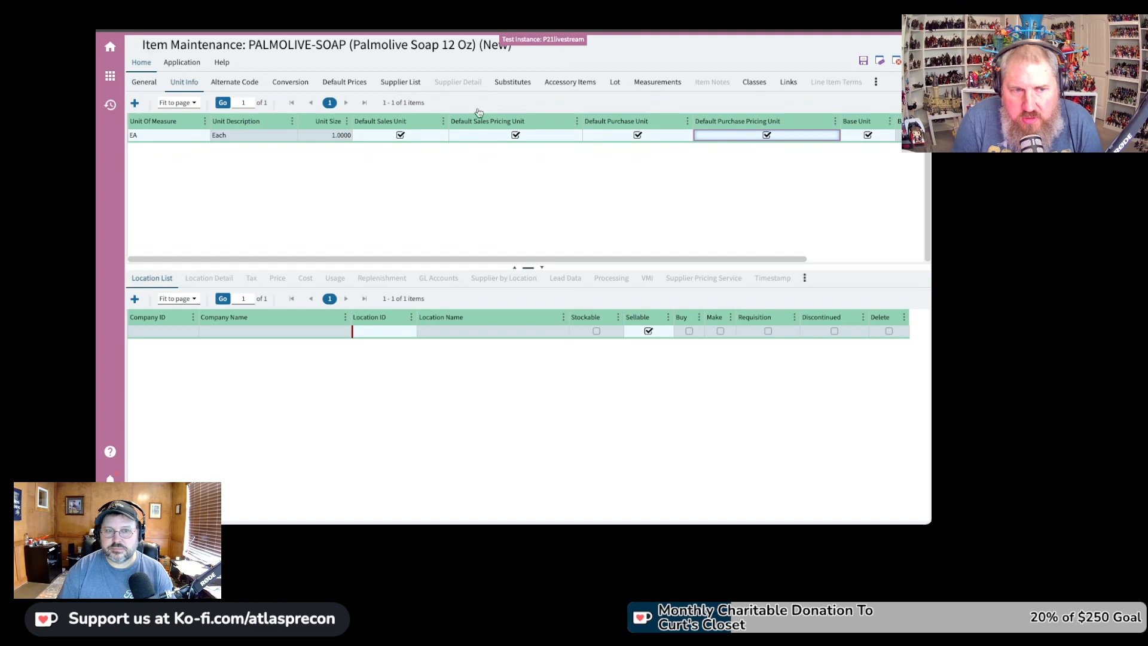
left_click(220, 86)
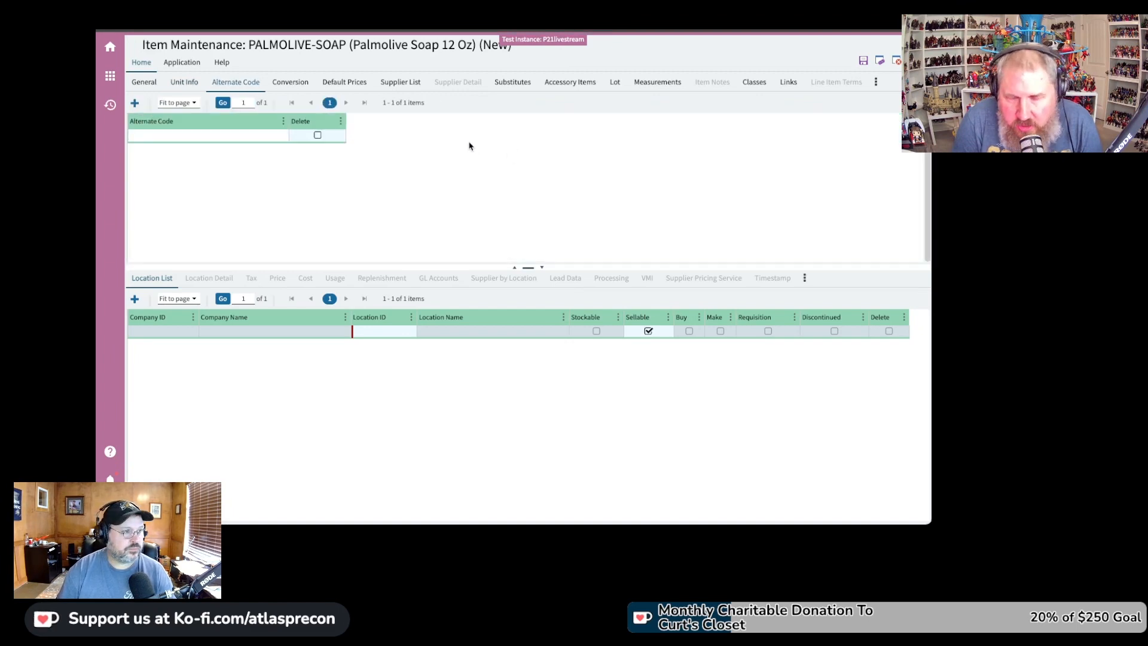
Leave Alternate Code empty and show PALMOLIVE-SOAP's Conversion settings with its one blank row
left_click(299, 87)
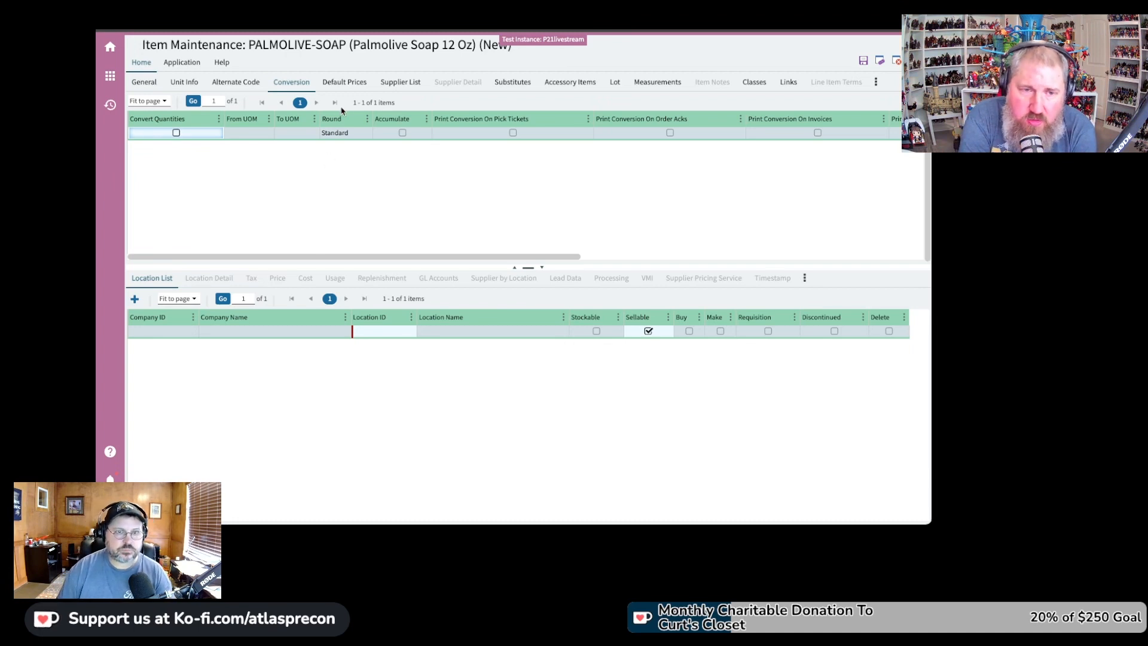
Enter default prices of 1, 2 and 3 for Price 1, Price 2 and Price 3
left_click(350, 84)
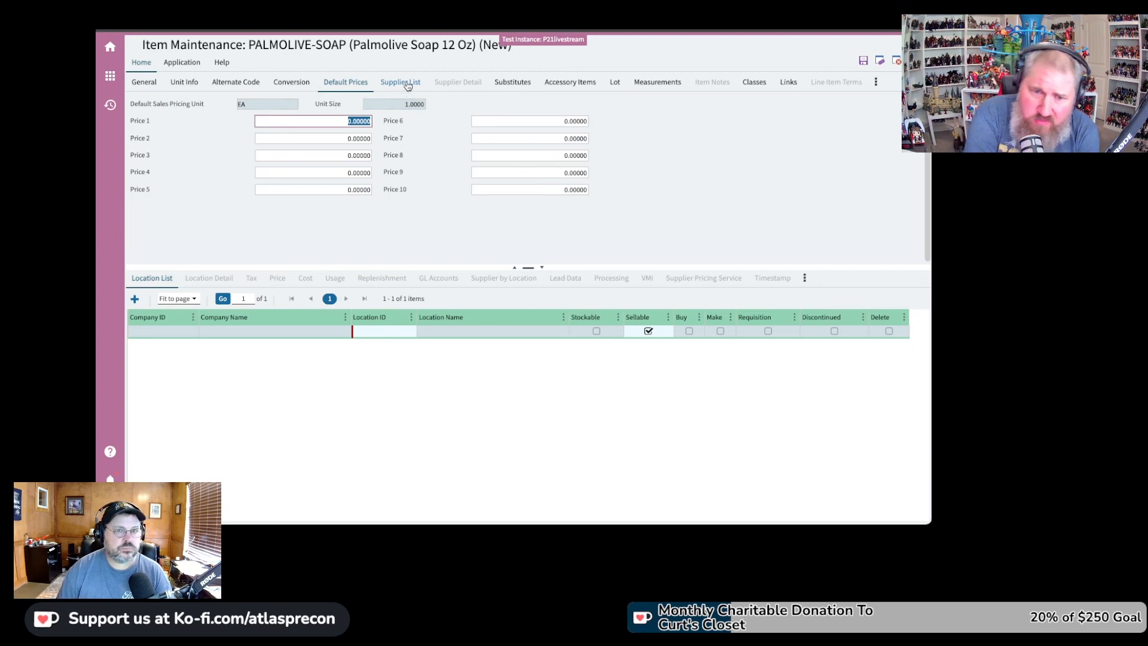
type("1")
key("Tab")
type("2")
key("Tab")
type("3")
key("Tab")
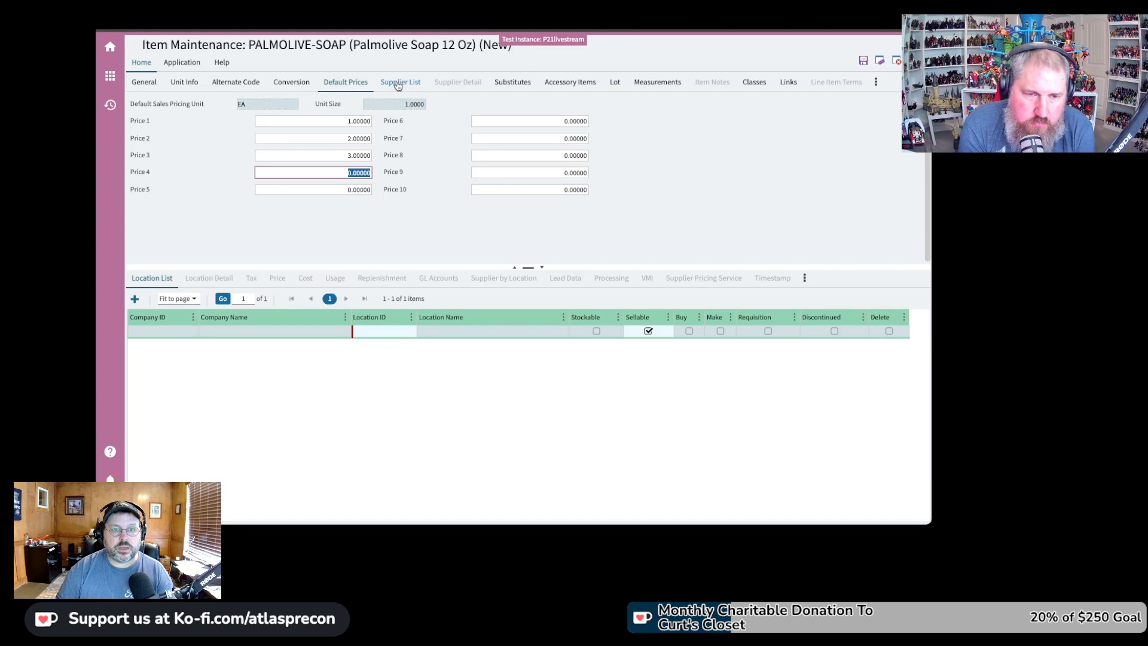
Add Black and Decker to the item's Supplier List through a partial Supplier ID lookup
left_click(399, 84)
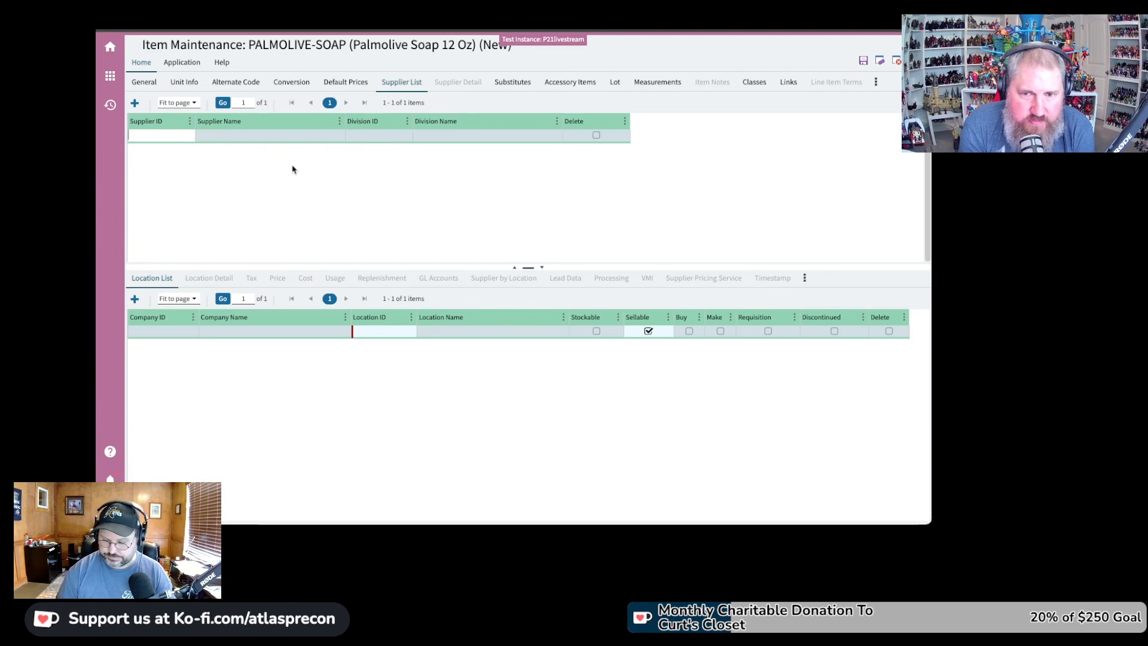
type("100")
key("Tab")
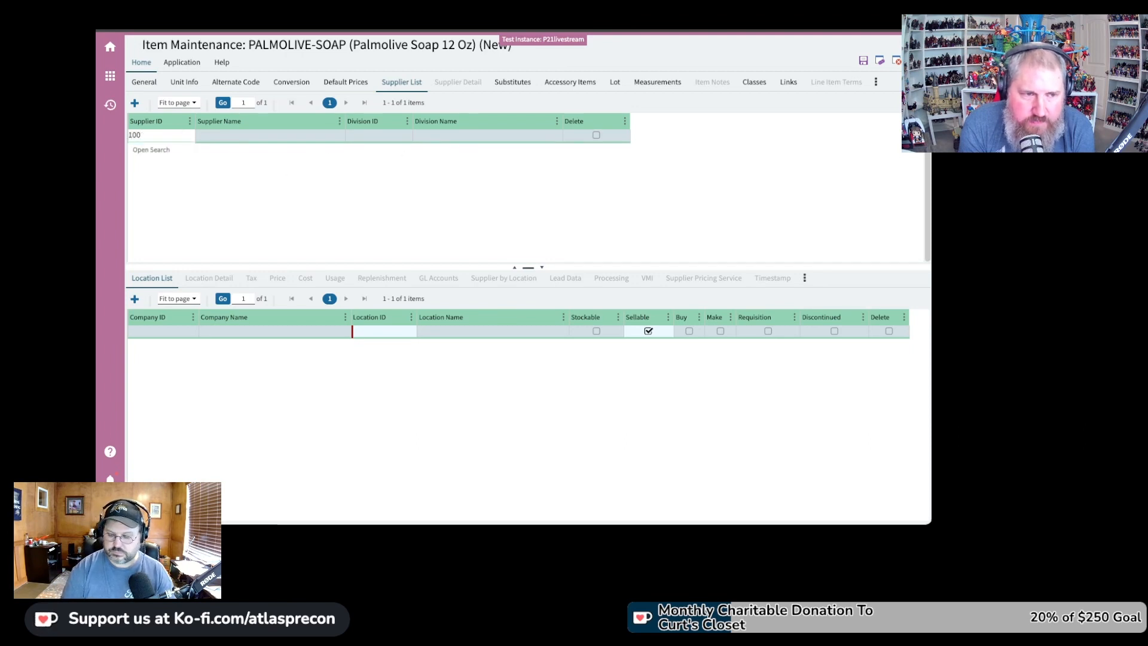
type("0")
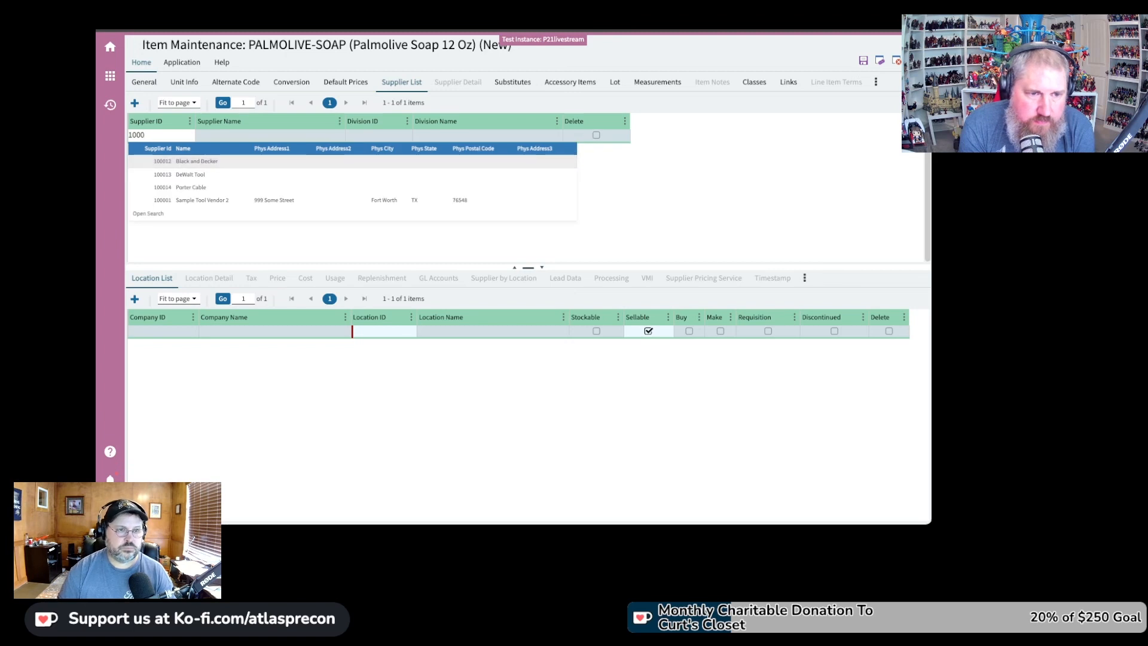
key("Down")
key("Tab")
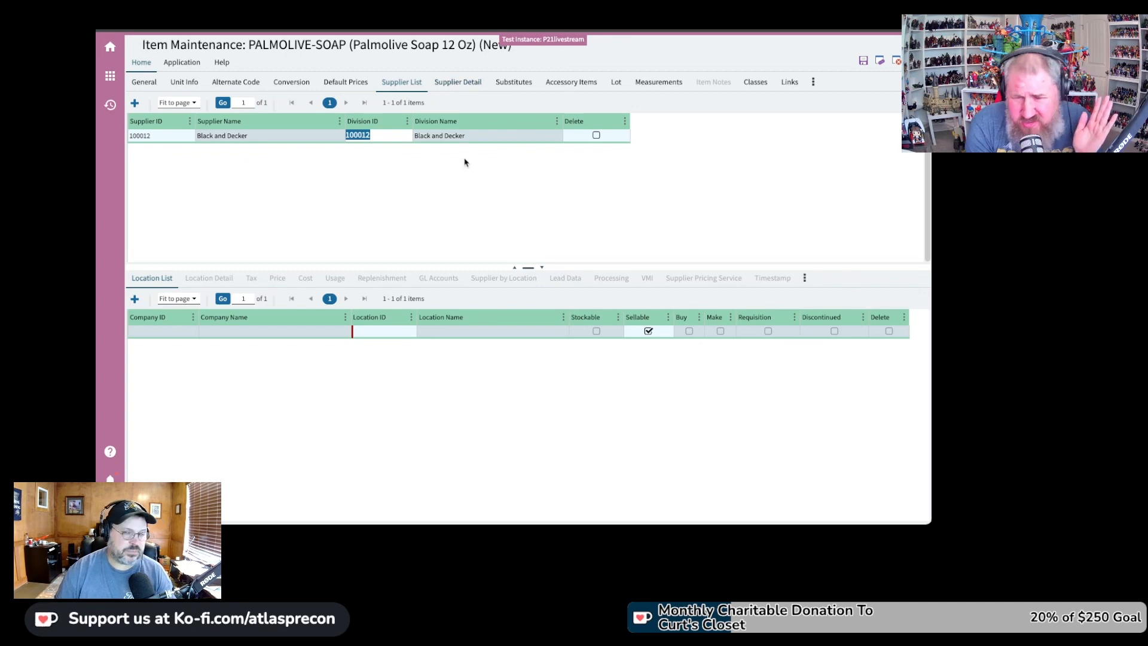
Enter PS12 as Black and Decker's supplier part number in the Supplier Detail form
left_click(467, 86)
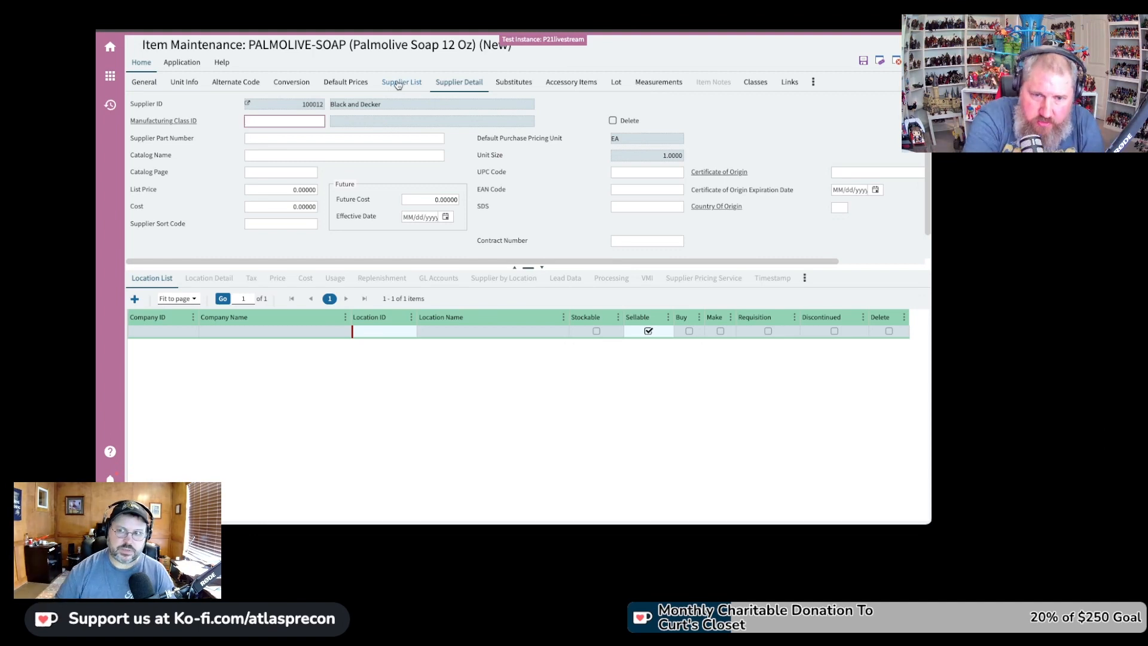
scroll(770, 217, "down", 1)
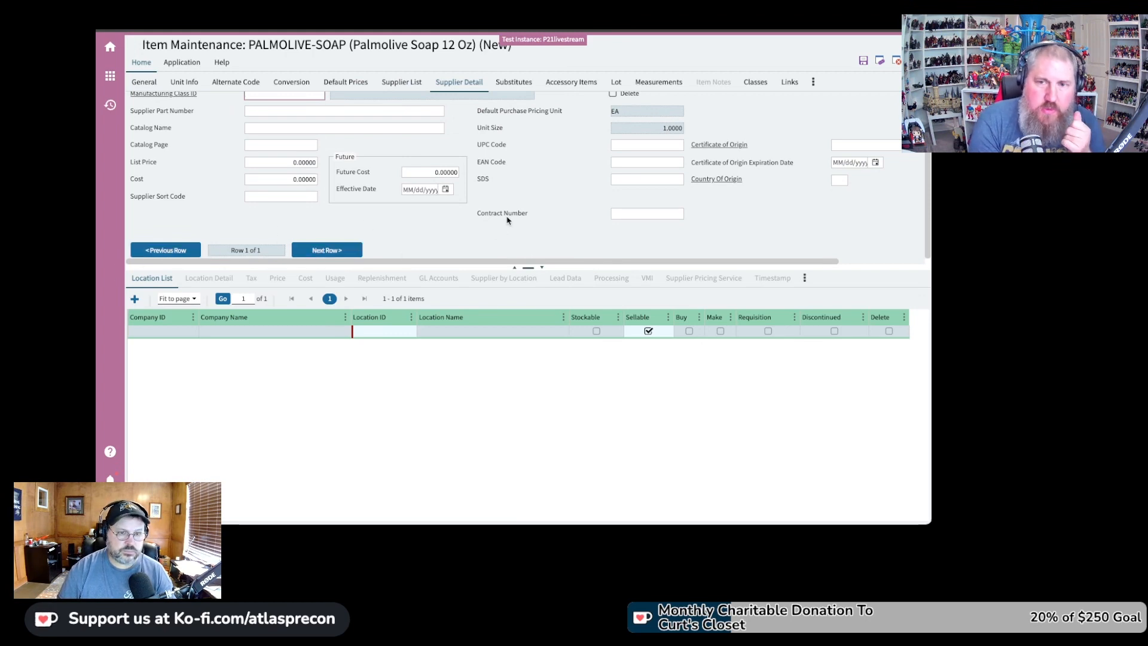
scroll(514, 218, "up", 1)
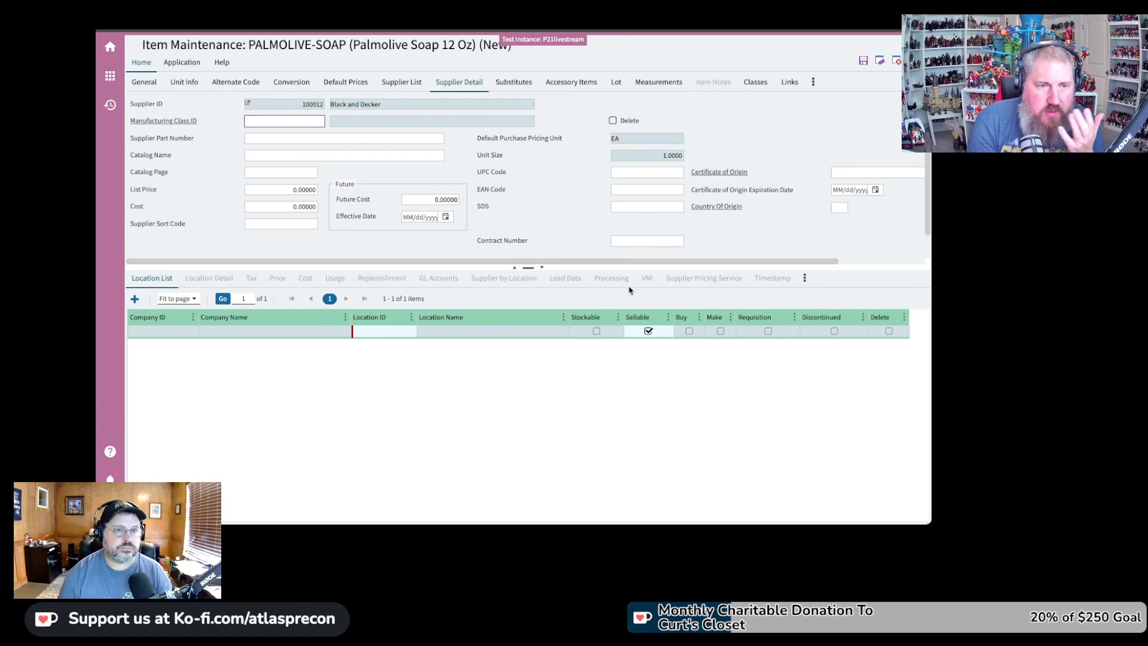
left_click(323, 142)
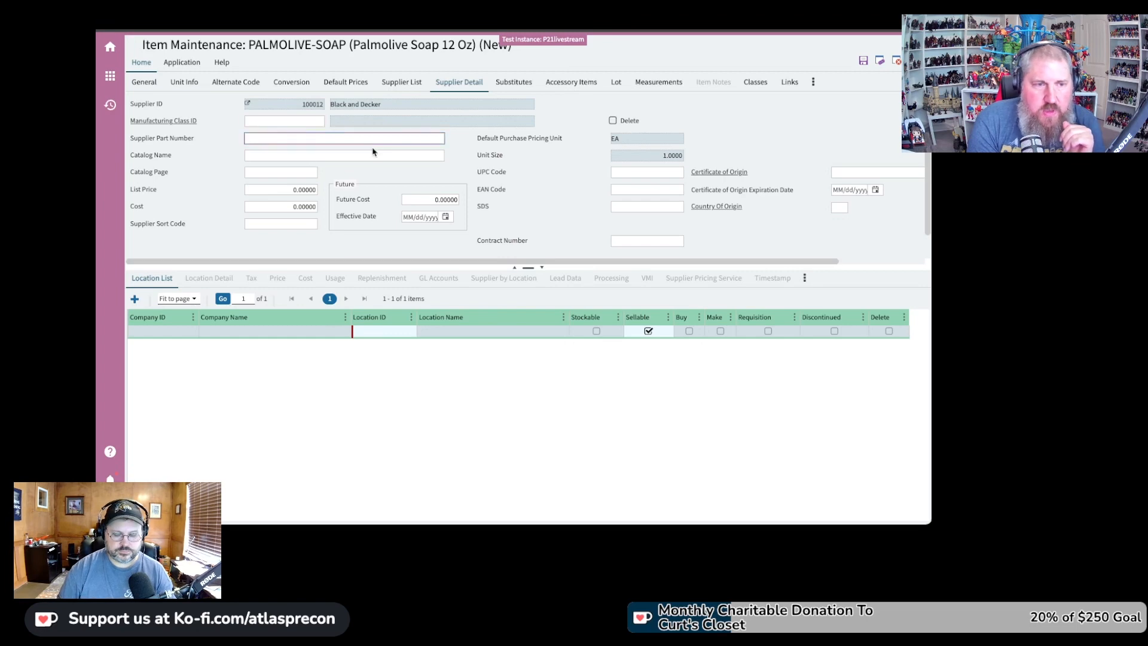
type("PS12")
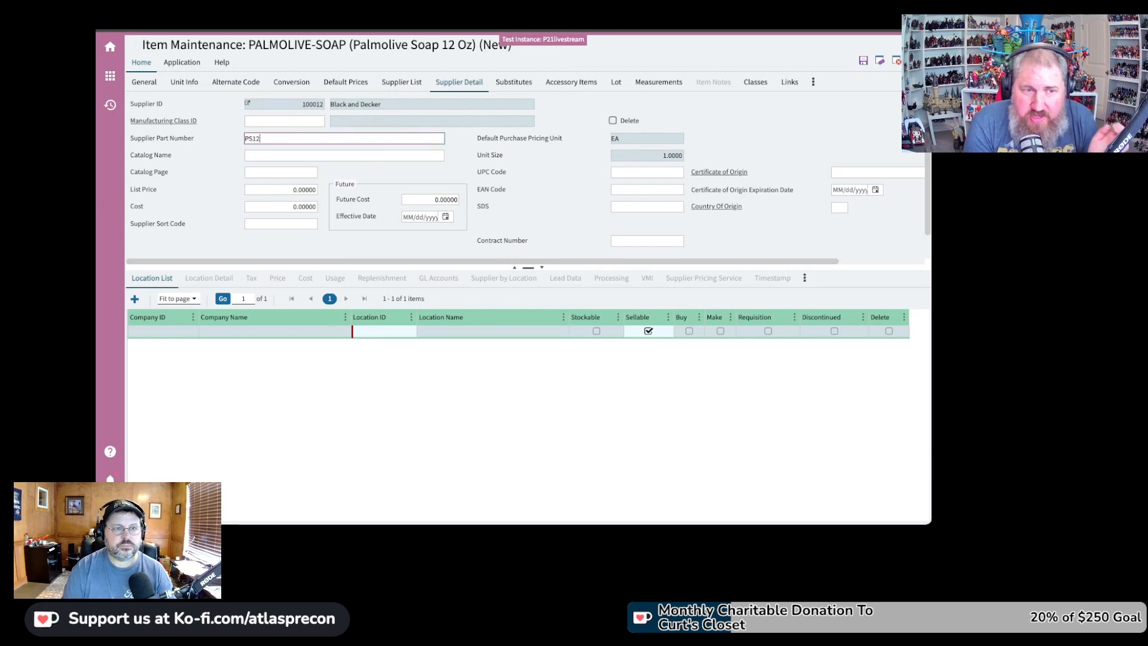
key("Tab")
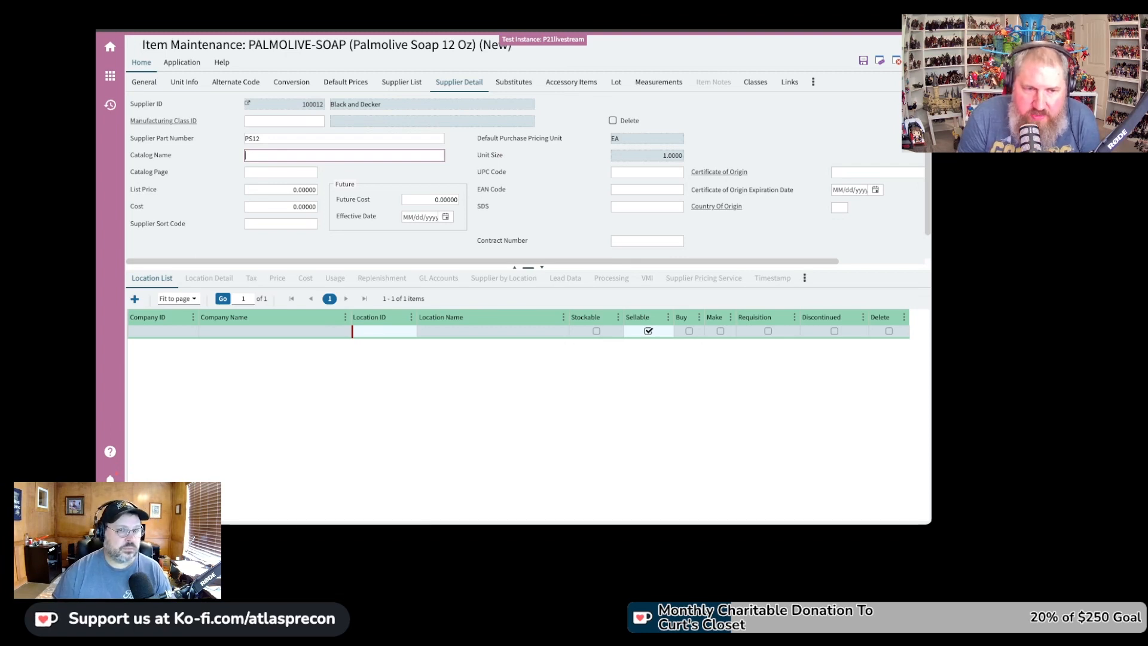
Check List Price and Cost at 0.00000, the purchase pricing units, and Unit Size 1.0000
left_click(304, 190)
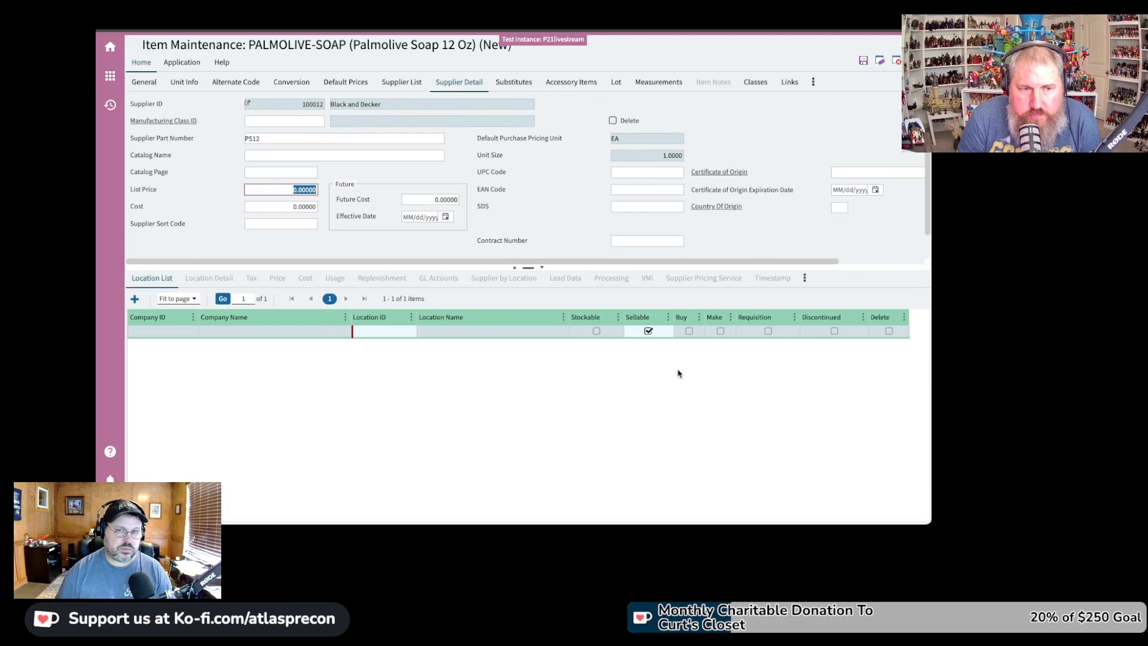
left_click(638, 139)
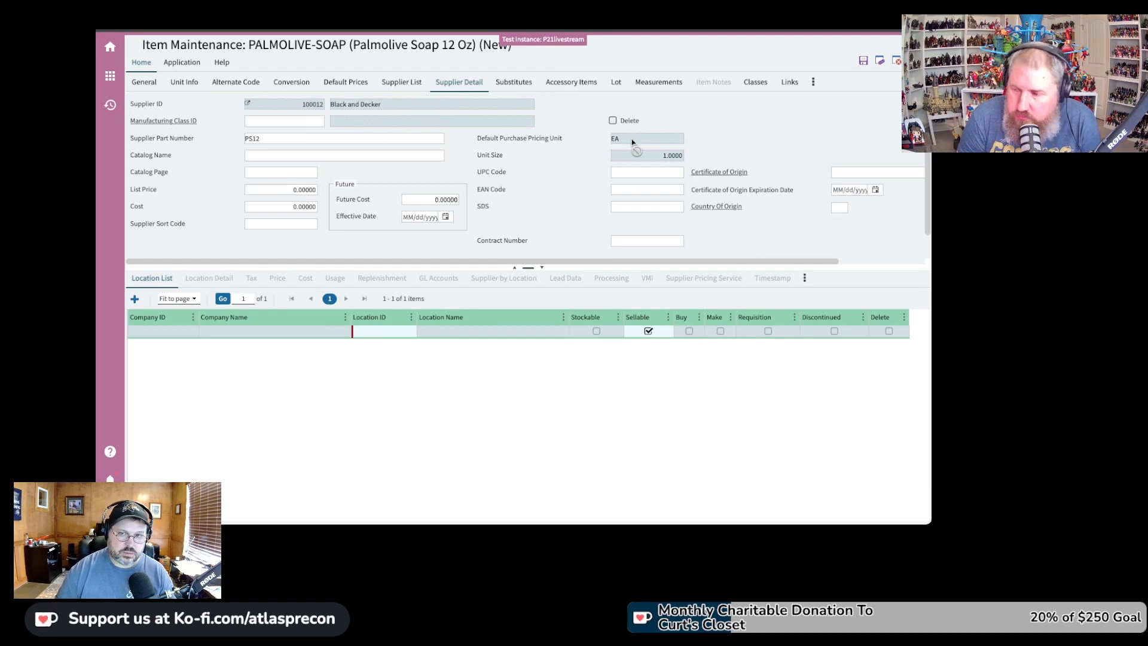
left_click(290, 191)
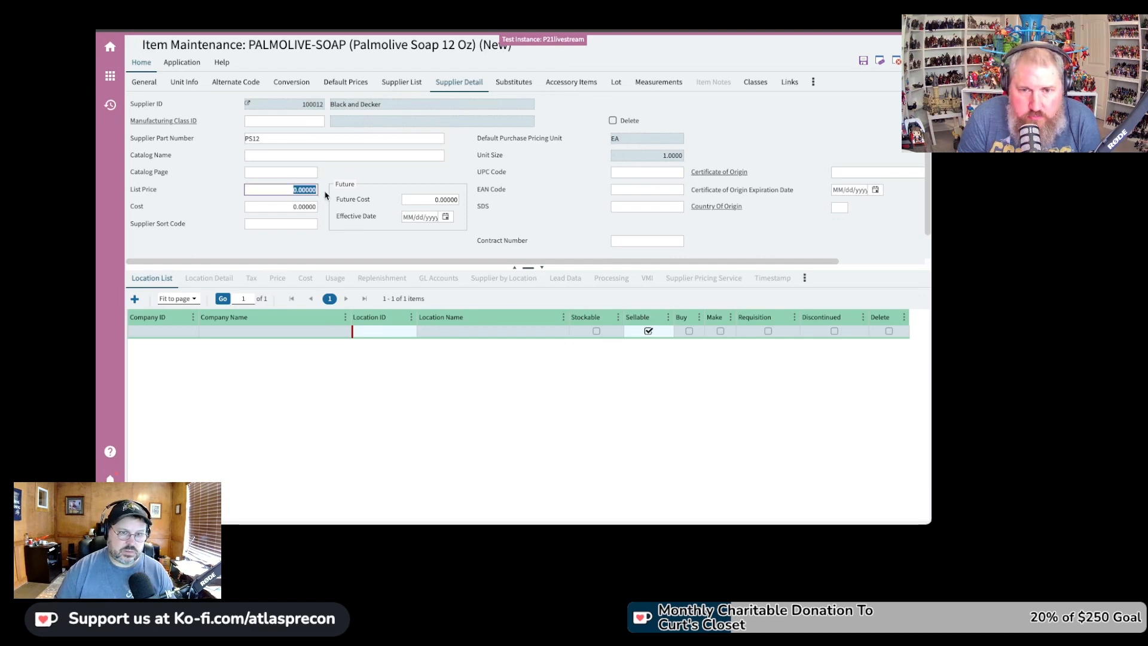
left_click(285, 207)
left_click(627, 140)
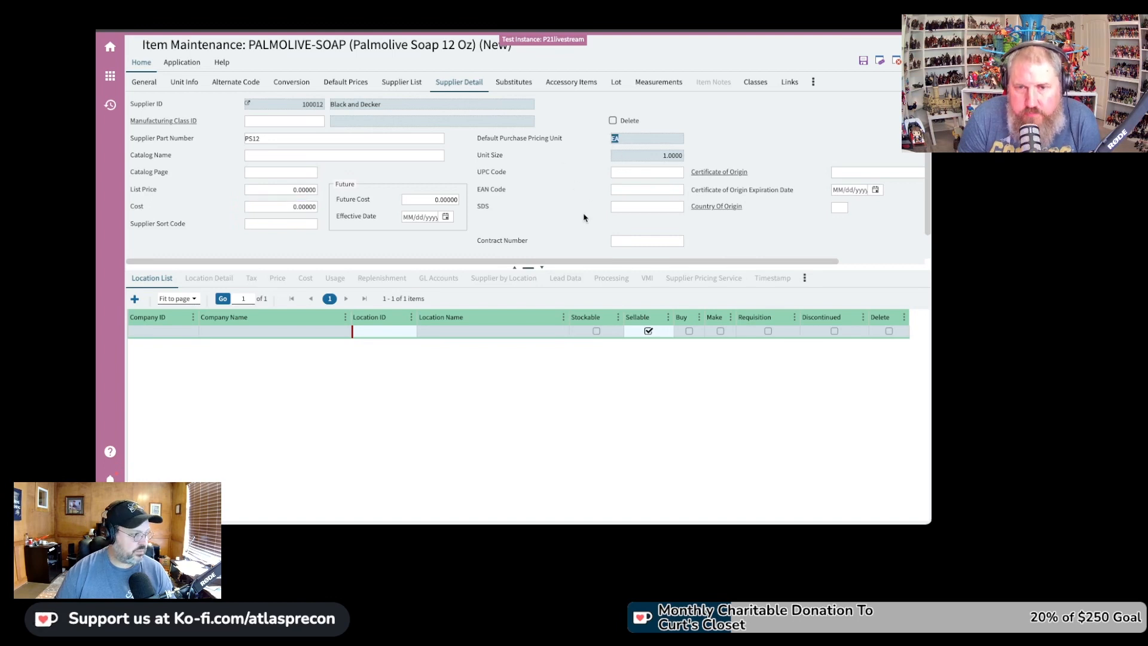
left_click(679, 157)
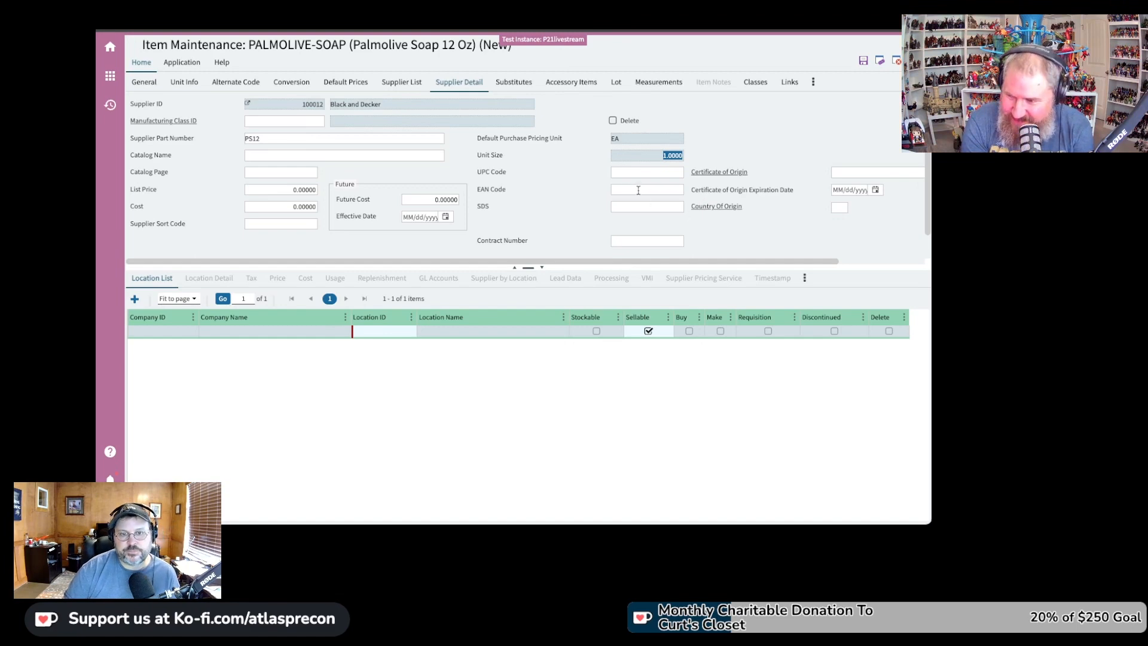
Step through the EAN Code, SDS and Contract Number fields of Black and Decker's supplier detail
left_click(642, 189)
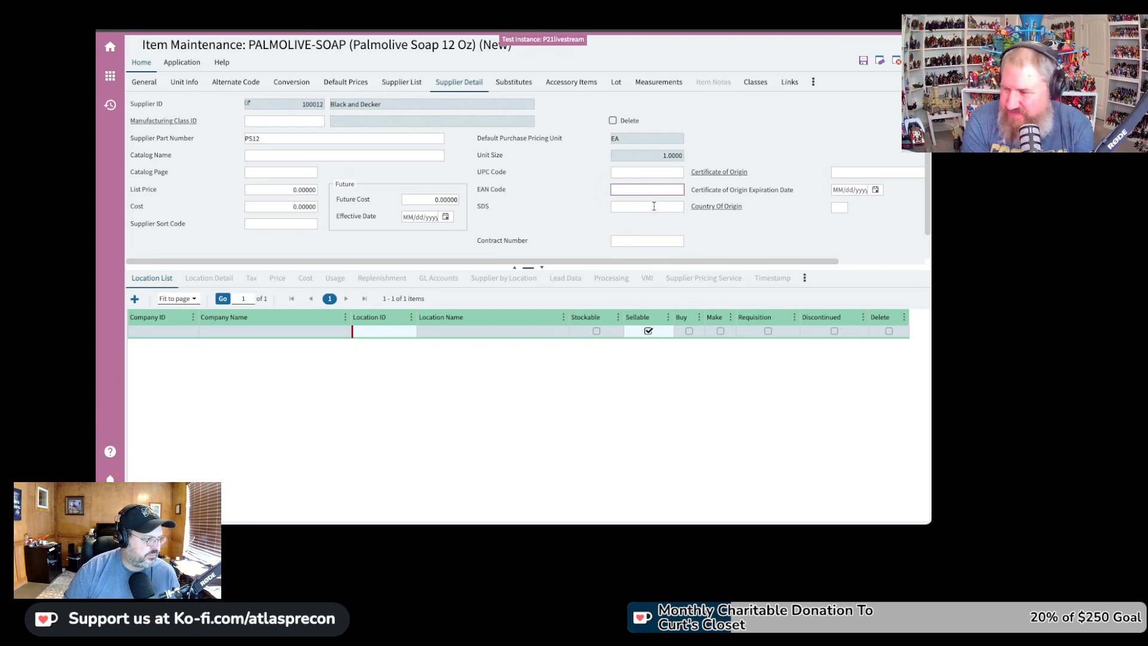
left_click(655, 210)
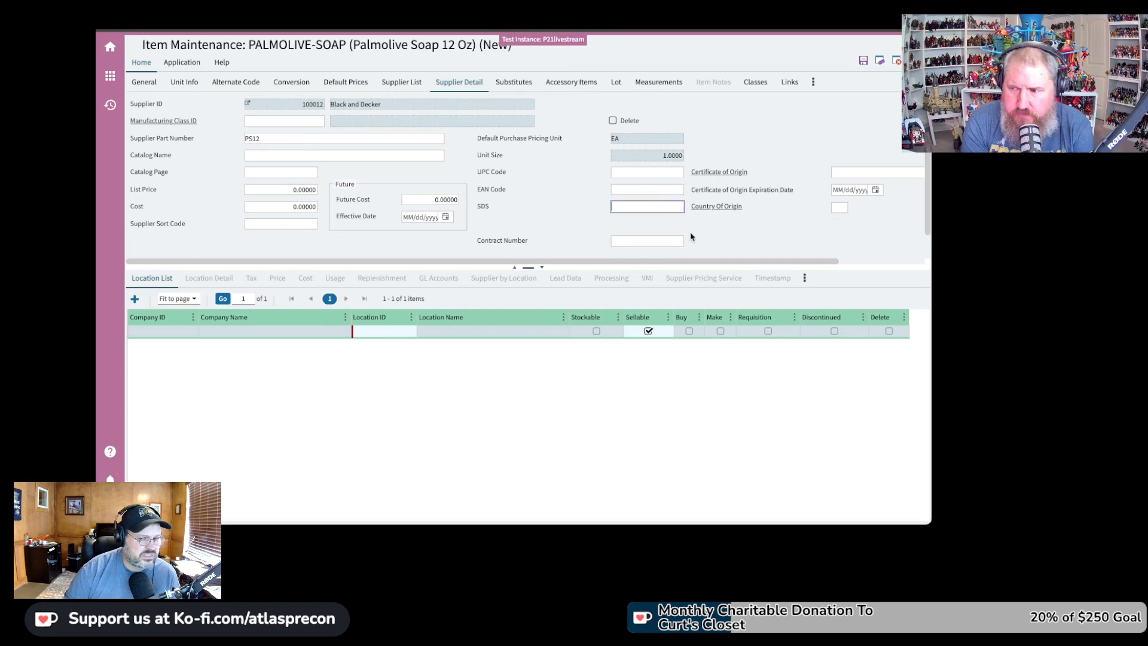
left_click(658, 242)
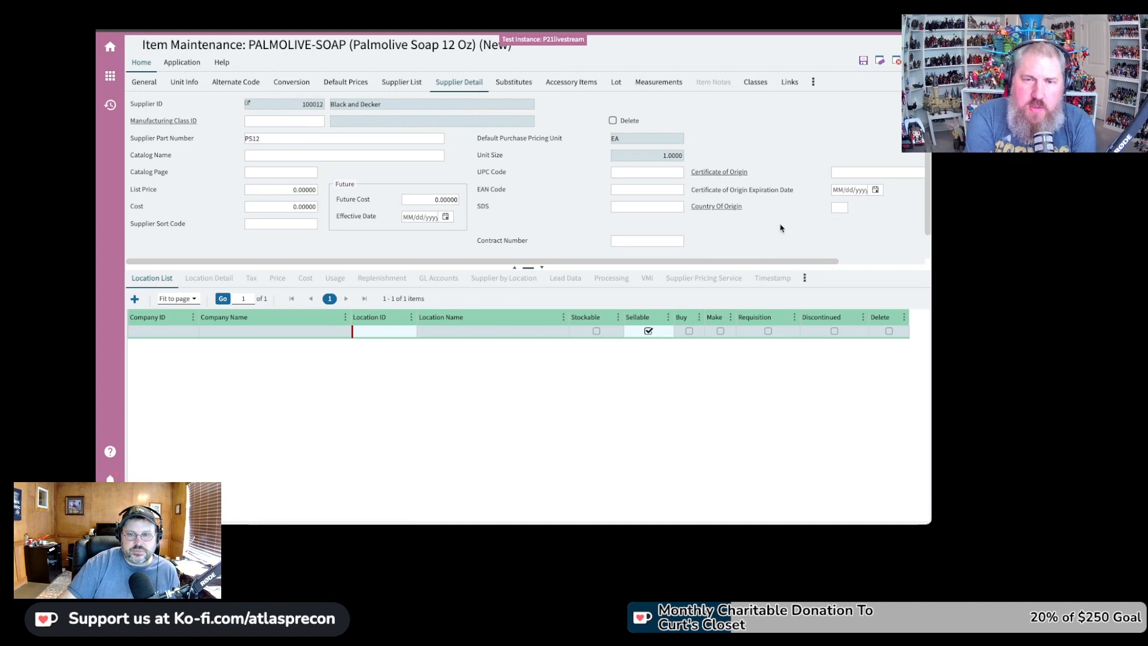
Browse the item's substitutes, accessory items and lot settings, finishing on the all-zero Measurements
left_click(514, 89)
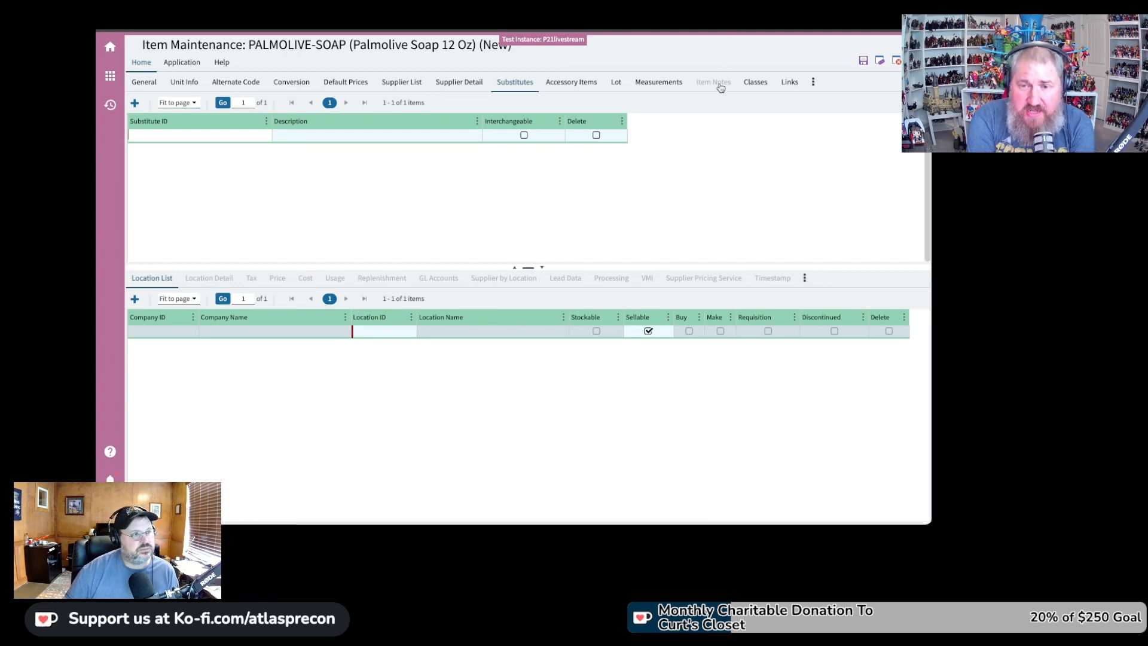
left_click(591, 84)
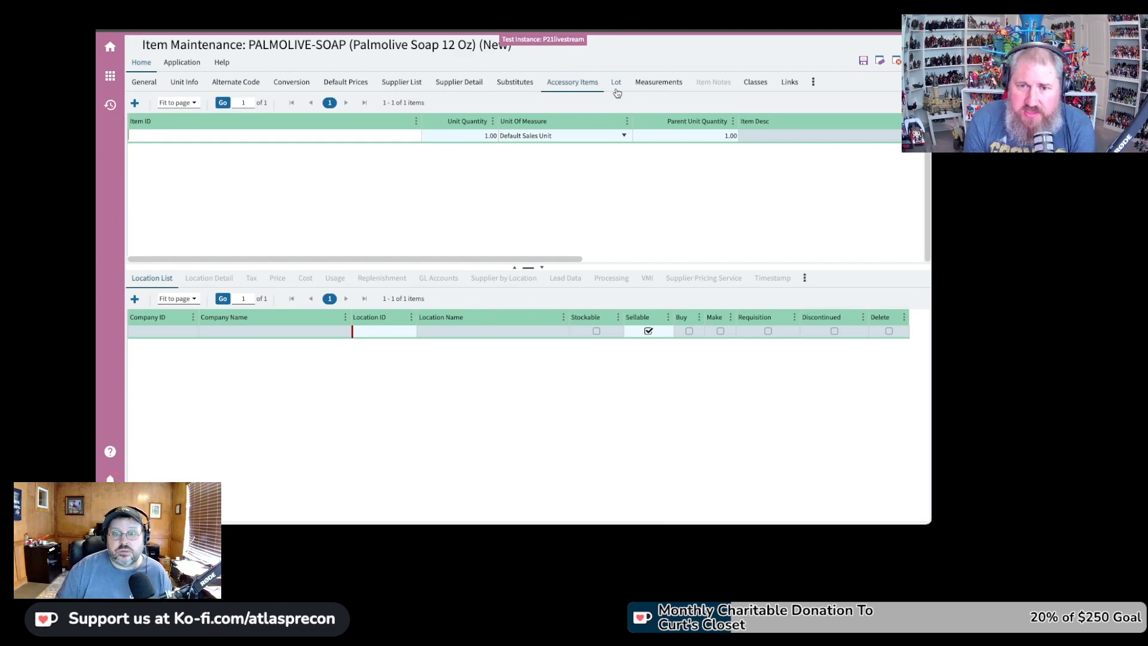
left_click(617, 93)
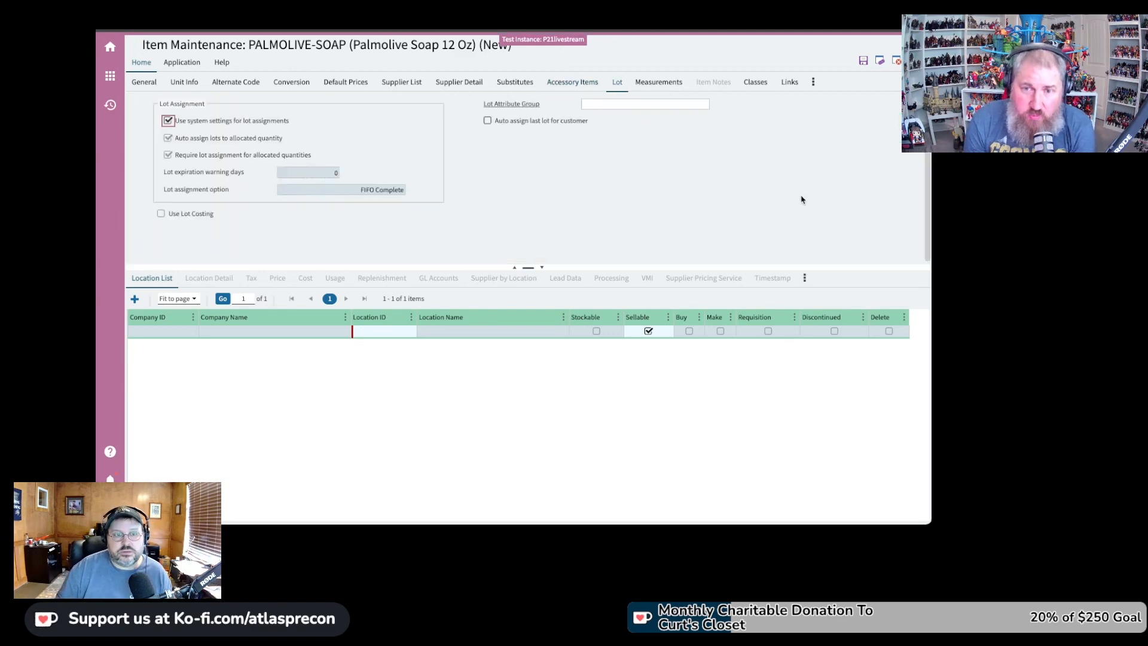
left_click(671, 87)
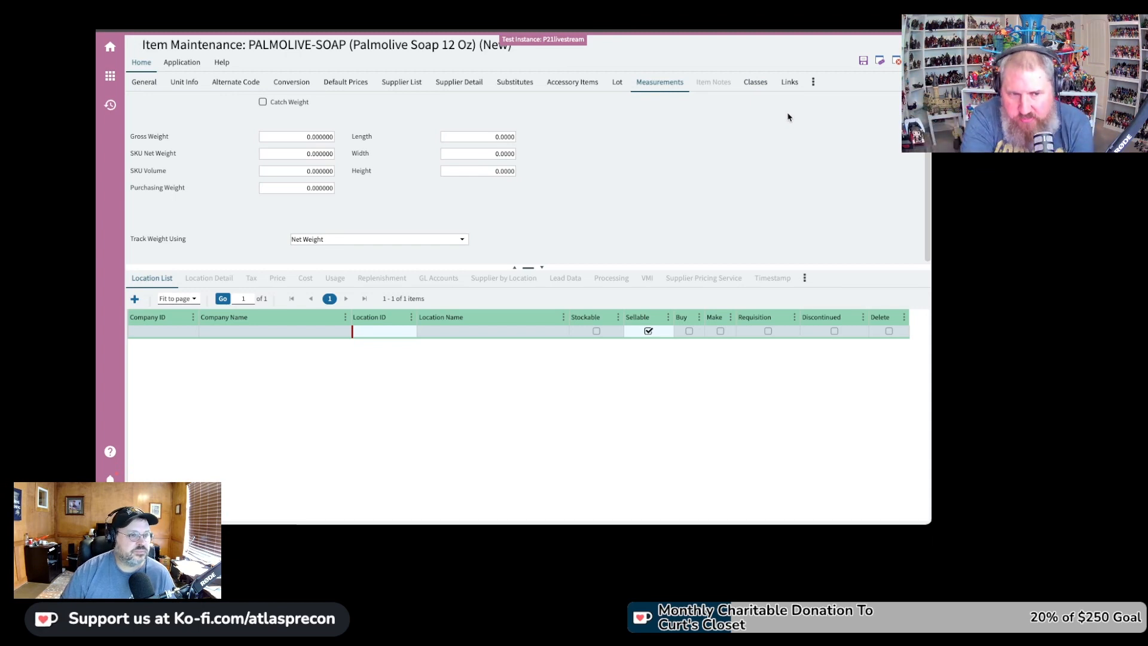
View Classes, glance at Links, then return to the empty Commission Class and Class 1–5 fields
left_click(756, 82)
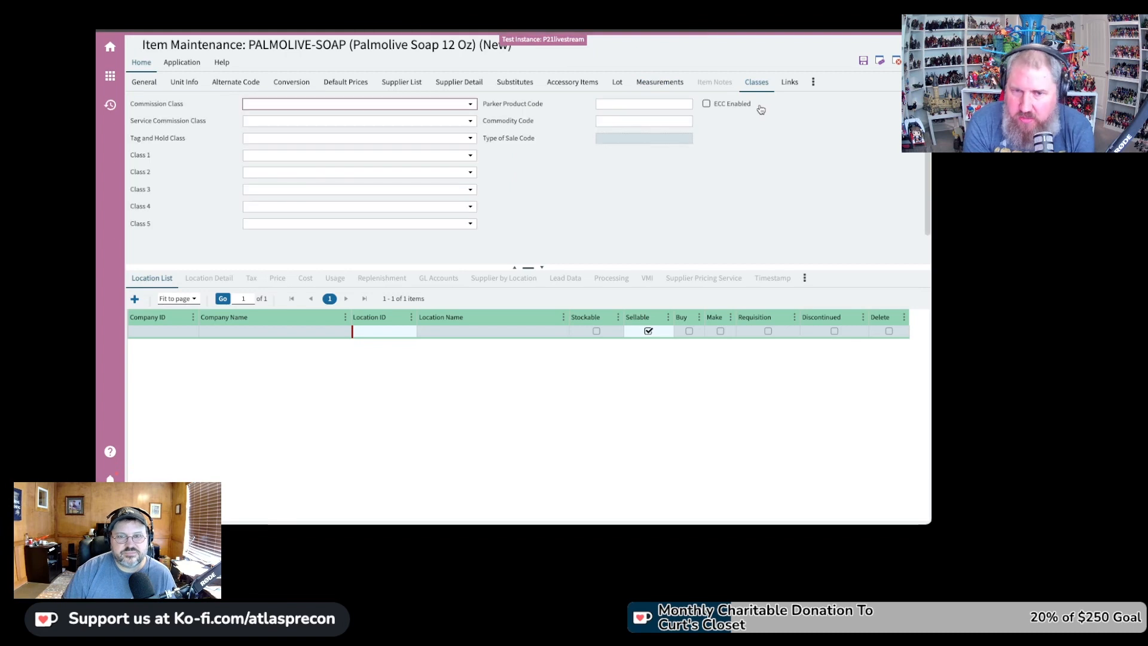
left_click(790, 83)
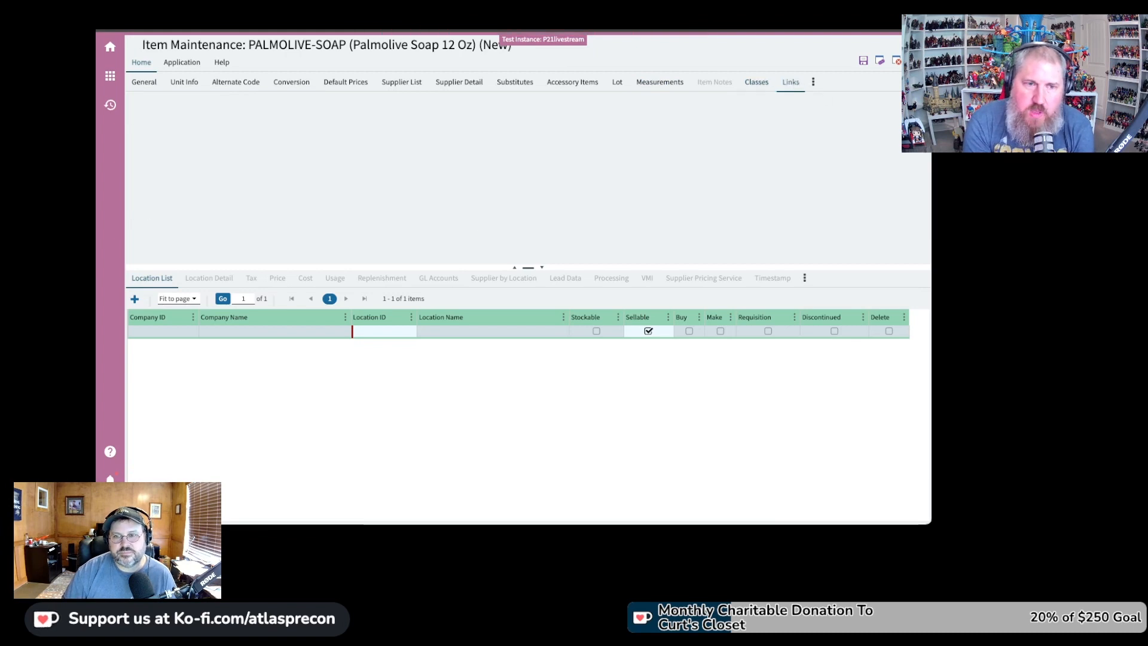
left_click(757, 83)
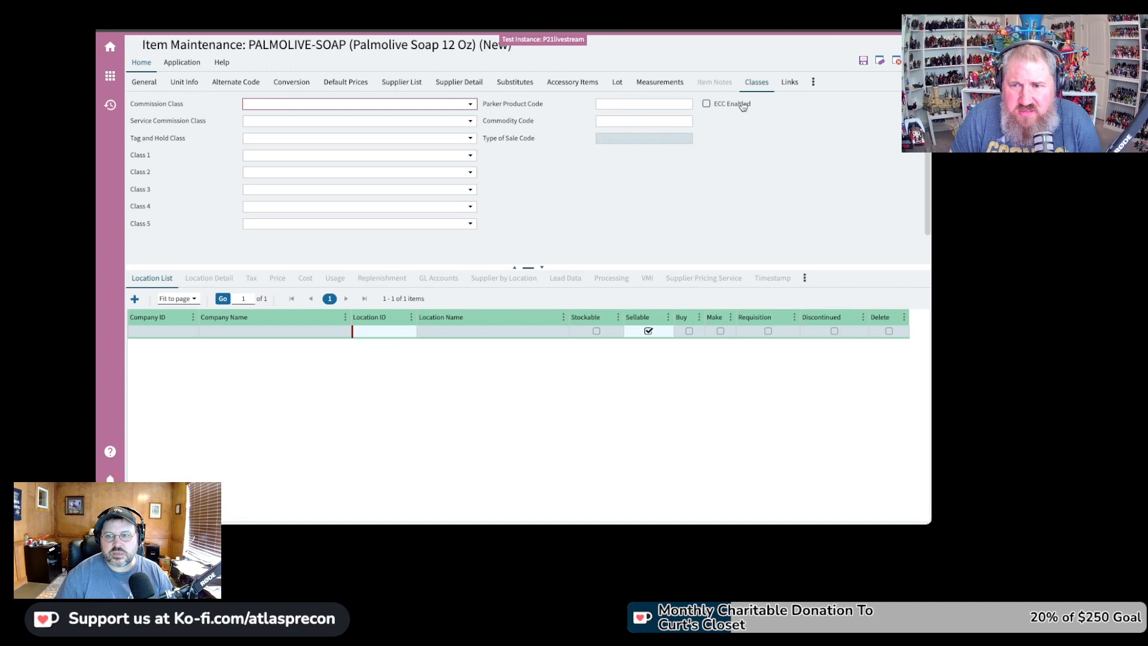
View the item's single blank Links row, then open the three-dot list of extra tabs
left_click(785, 84)
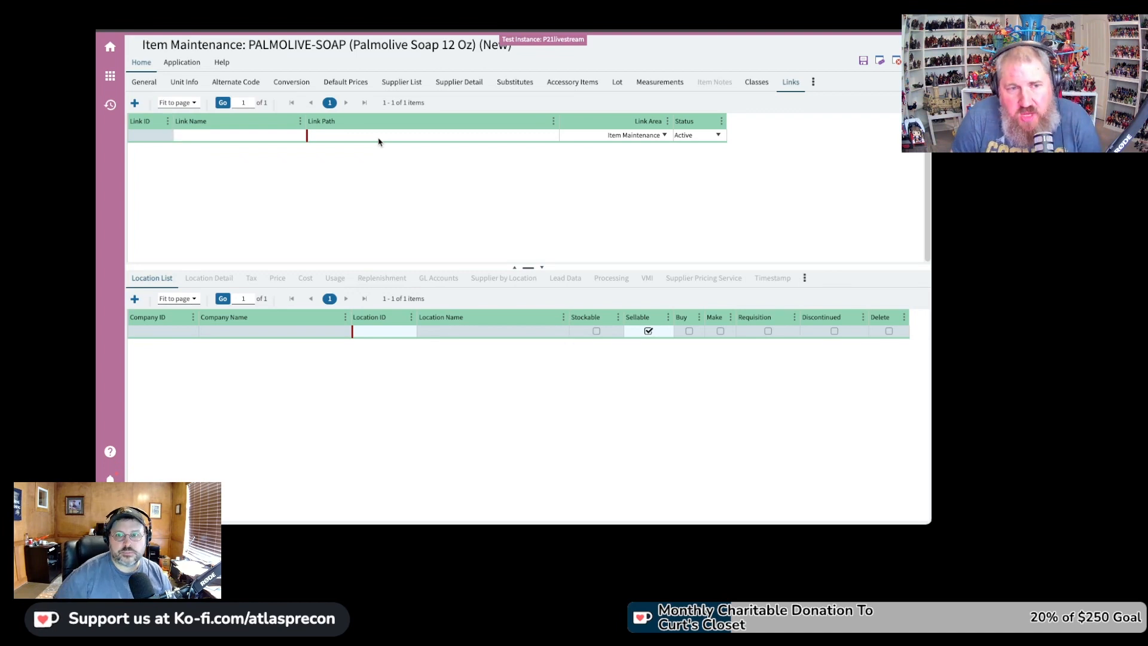
left_click(813, 82)
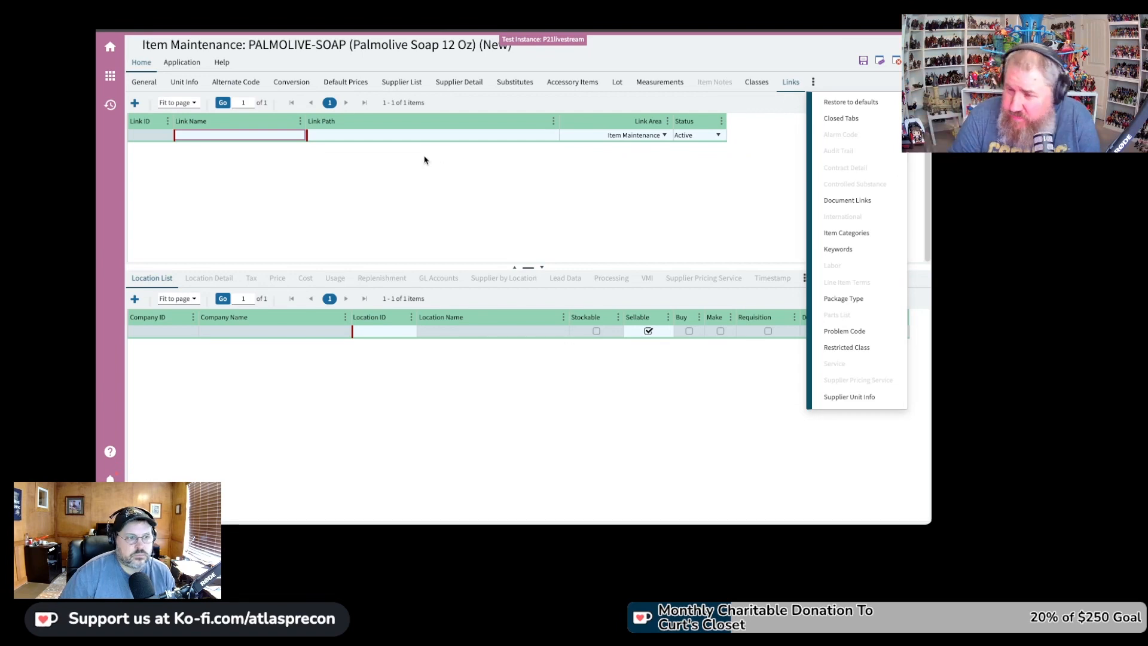
Choose Keywords from the three-dot menu to add an empty Keywords tab to the item
left_click(844, 249)
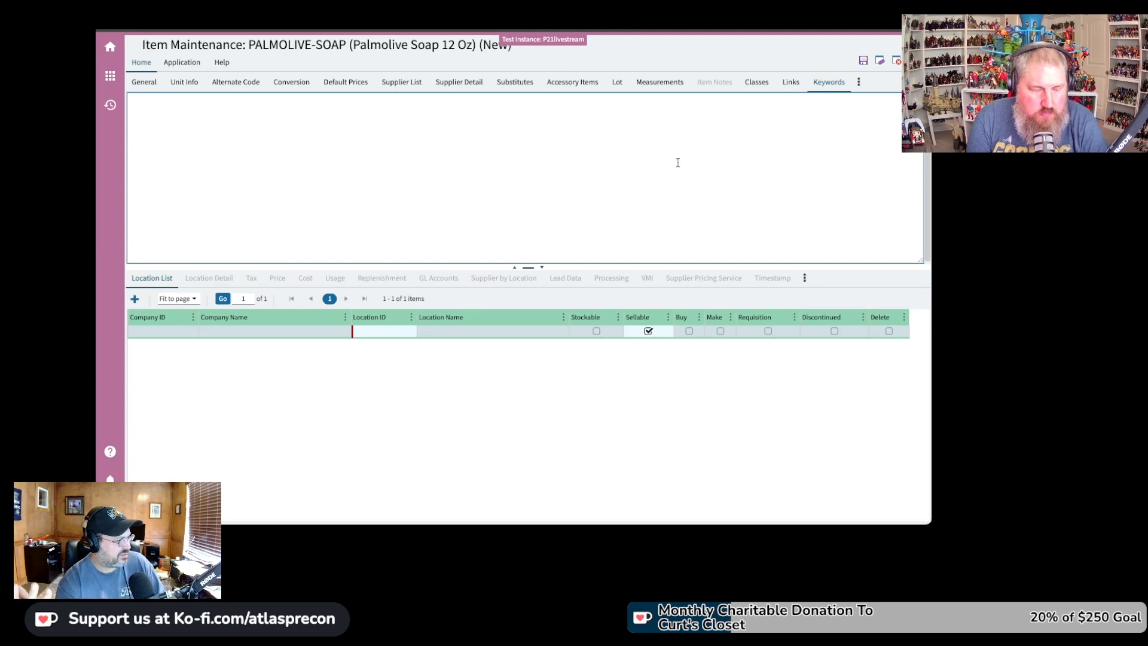
Close the Links tab on the PALMOLIVE-SOAP item form, leaving Keywords right after Classes
left_click(678, 163)
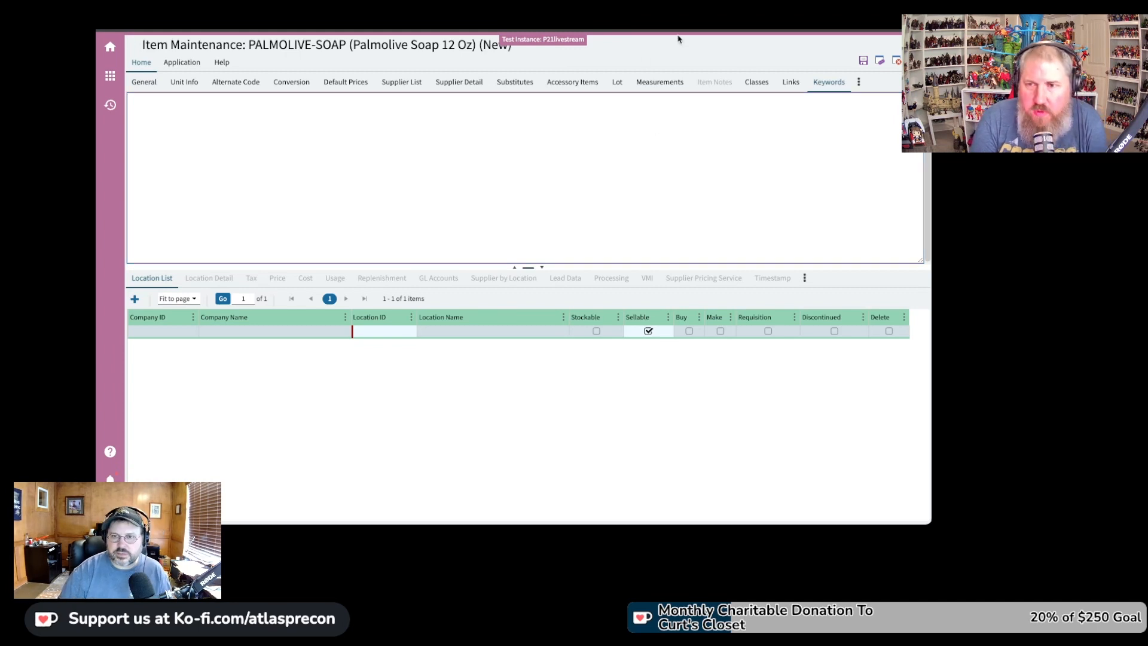
left_click(860, 84)
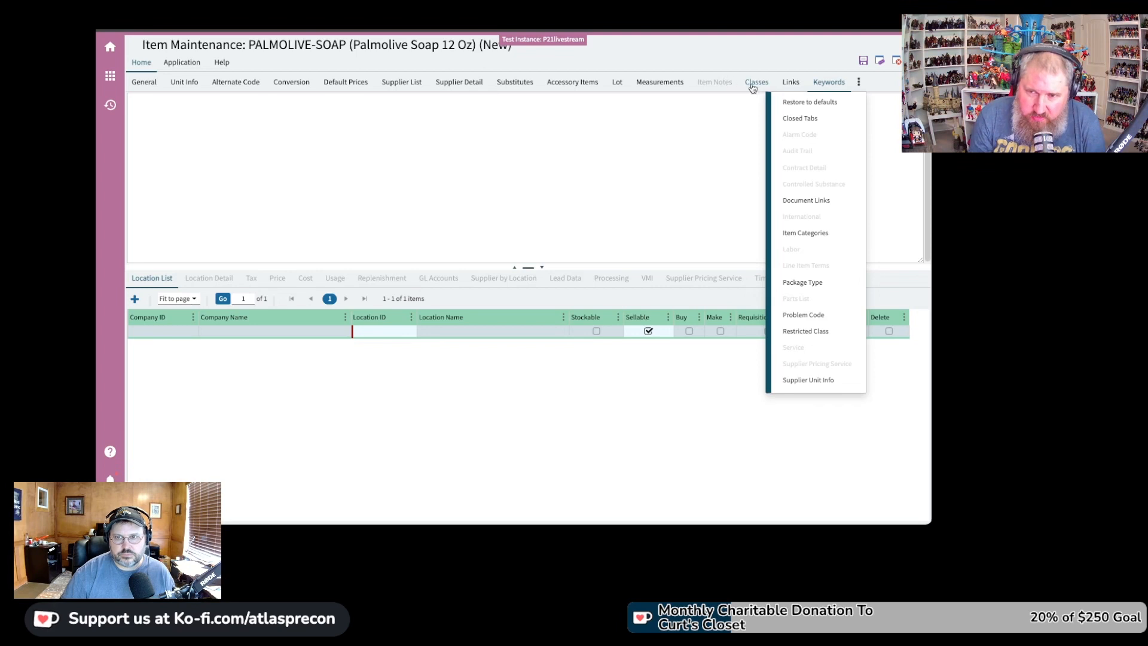
right_click(791, 82)
left_click(813, 112)
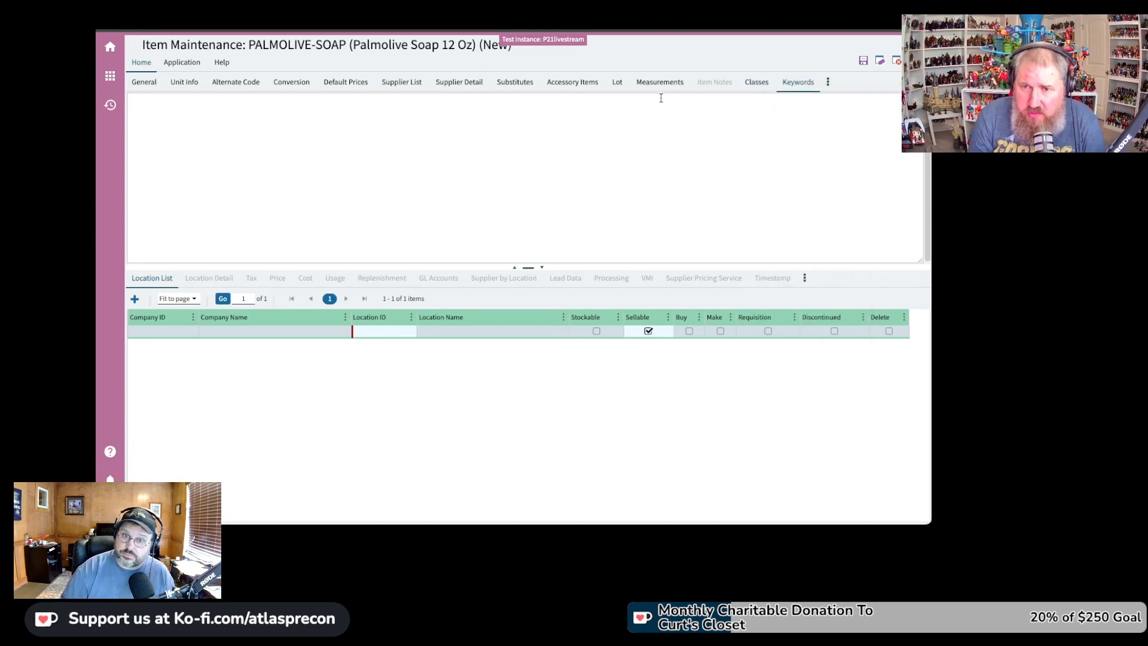
Pin the Accessory Items tab to the front of the tabs, then unpin it
right_click(577, 85)
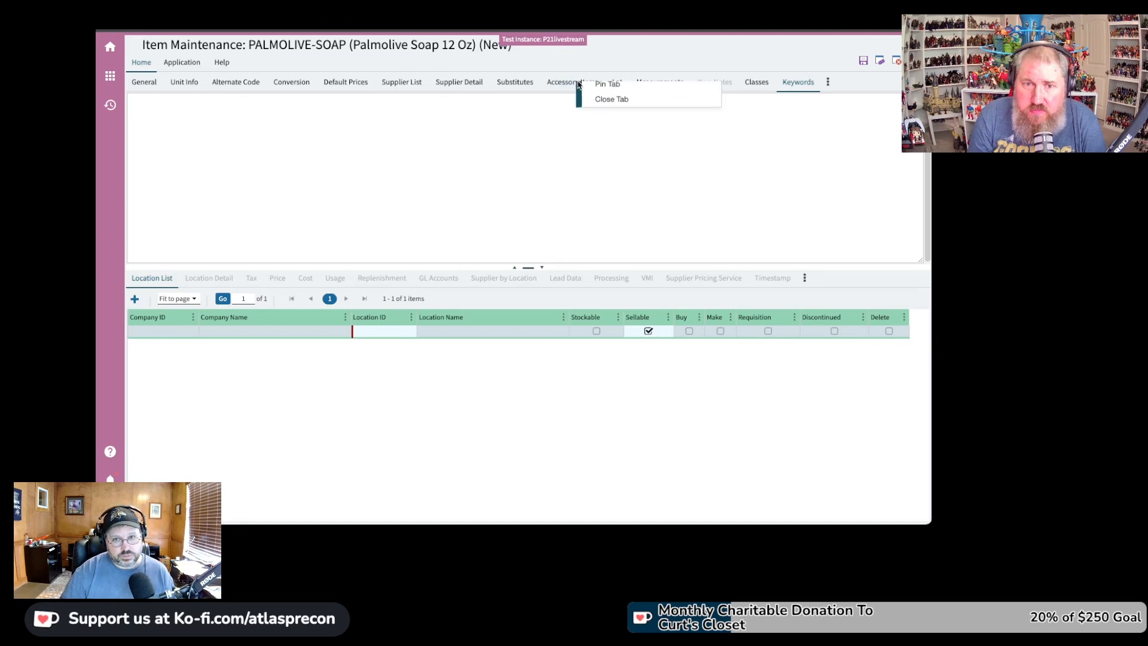
left_click(604, 88)
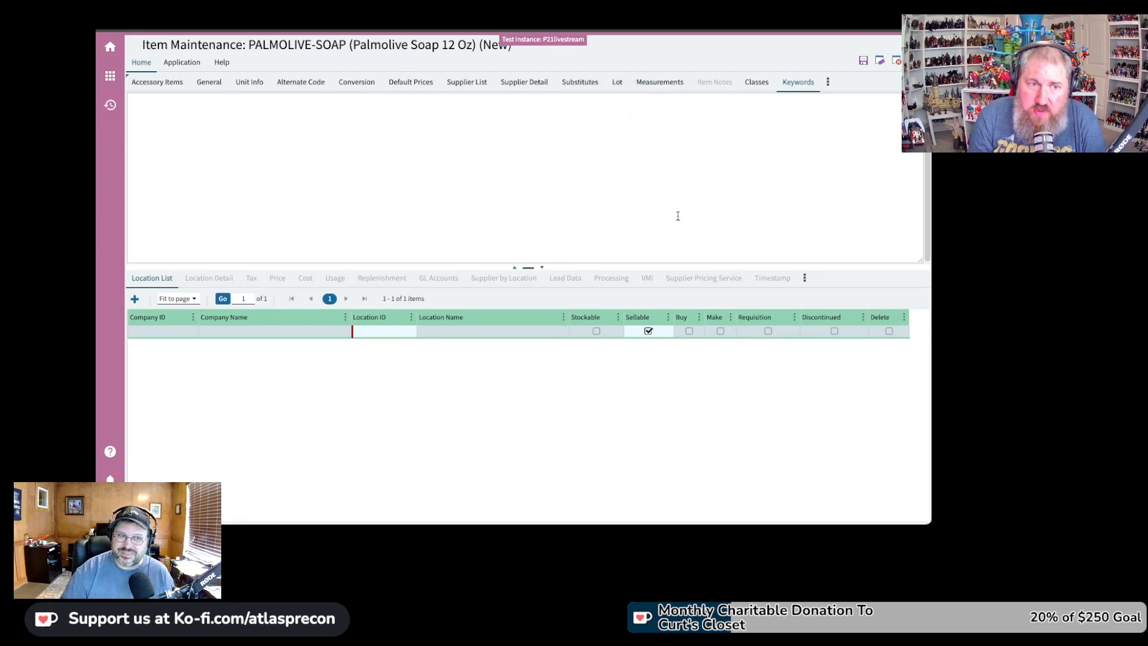
right_click(153, 83)
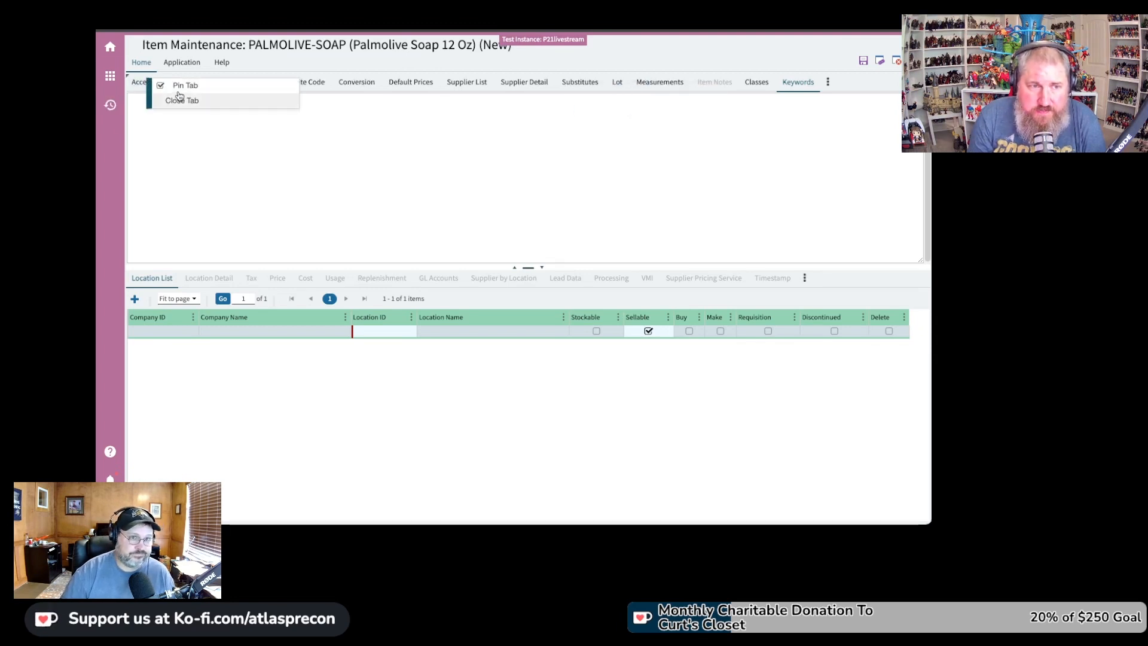
left_click(179, 88)
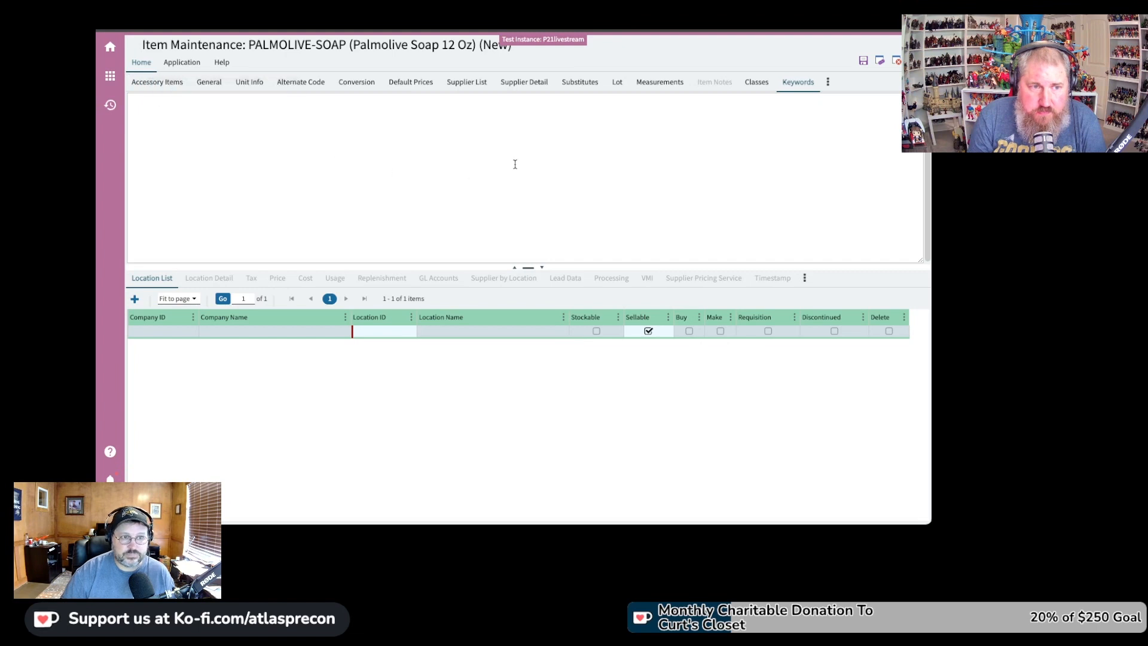
Show the hidden Package Type tab after Classes from the tab overflow list
left_click(828, 83)
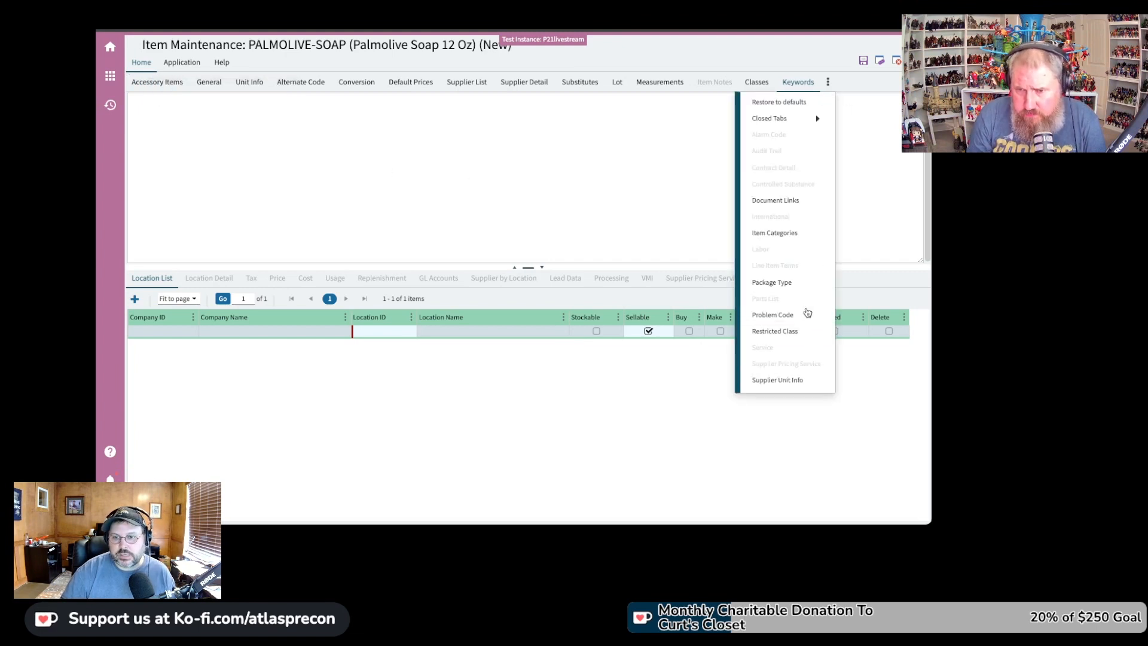
left_click(777, 283)
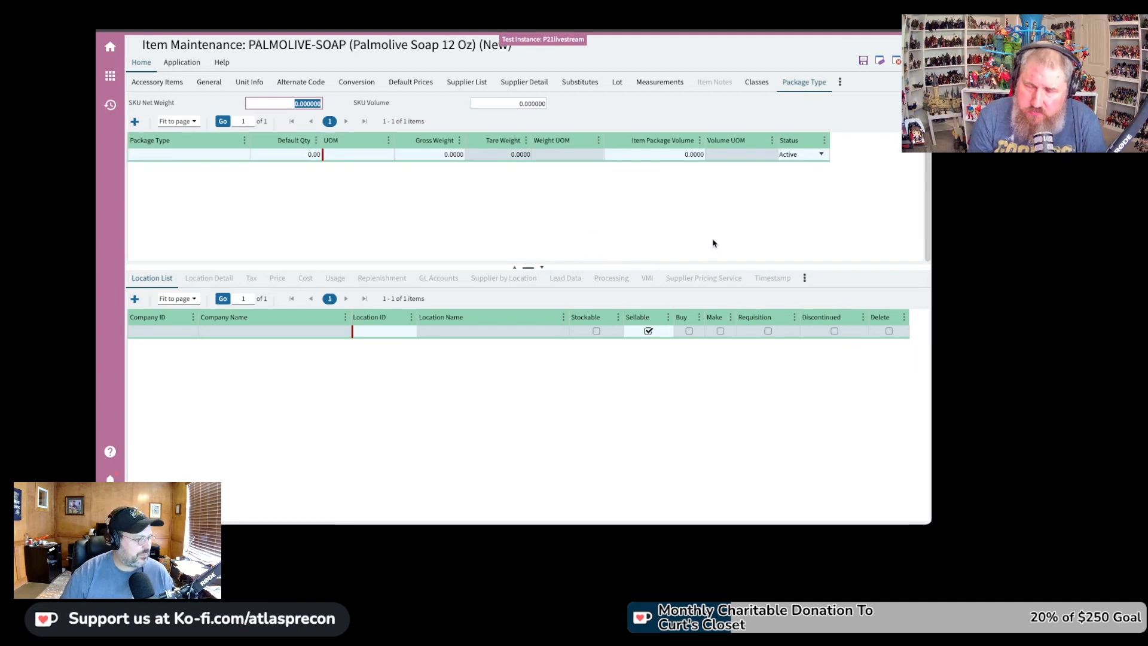
left_click(841, 86)
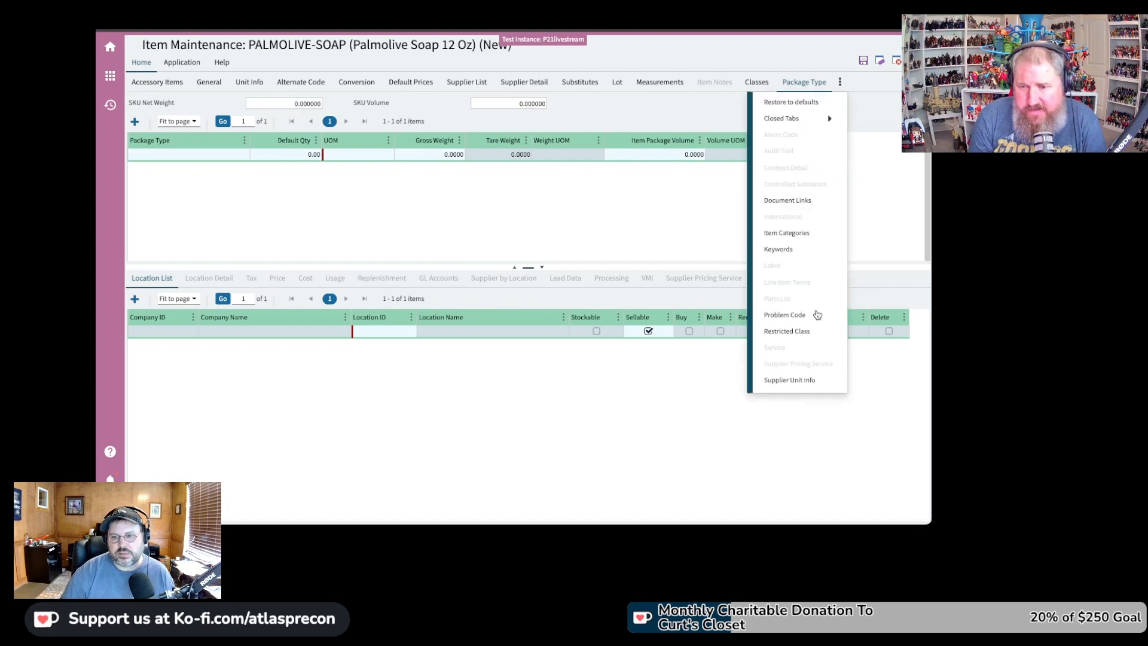
Display the Problem Code tab with its Problem ID, description and status grid
left_click(809, 316)
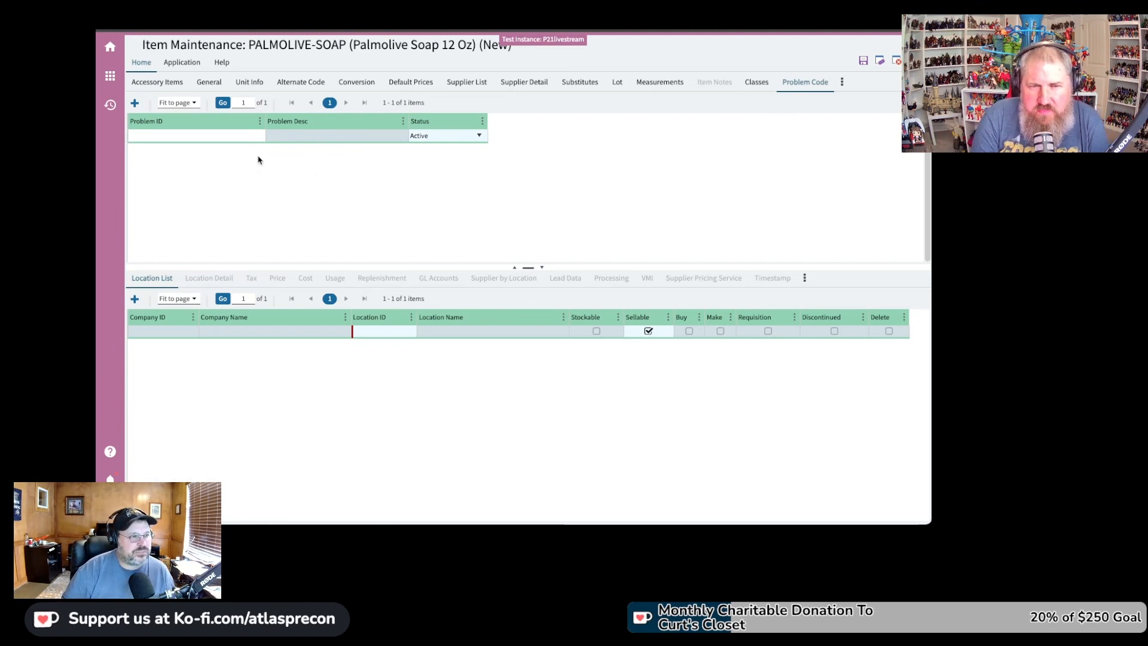
left_click(842, 82)
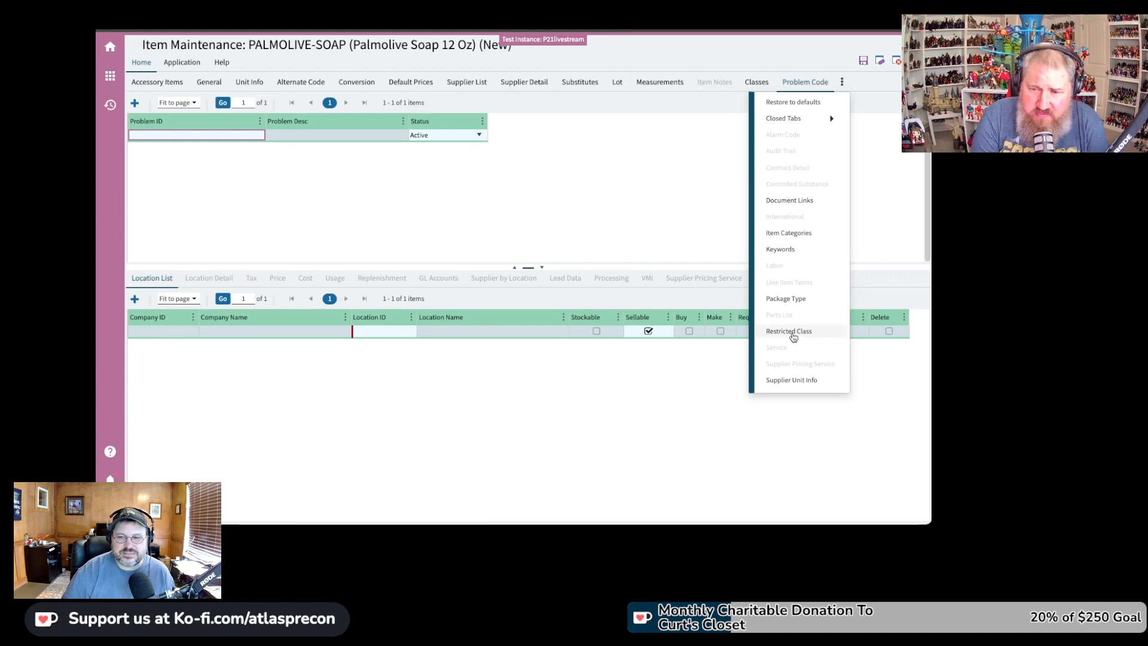
Display the Restricted Class tab with its class grid after Classes
left_click(789, 332)
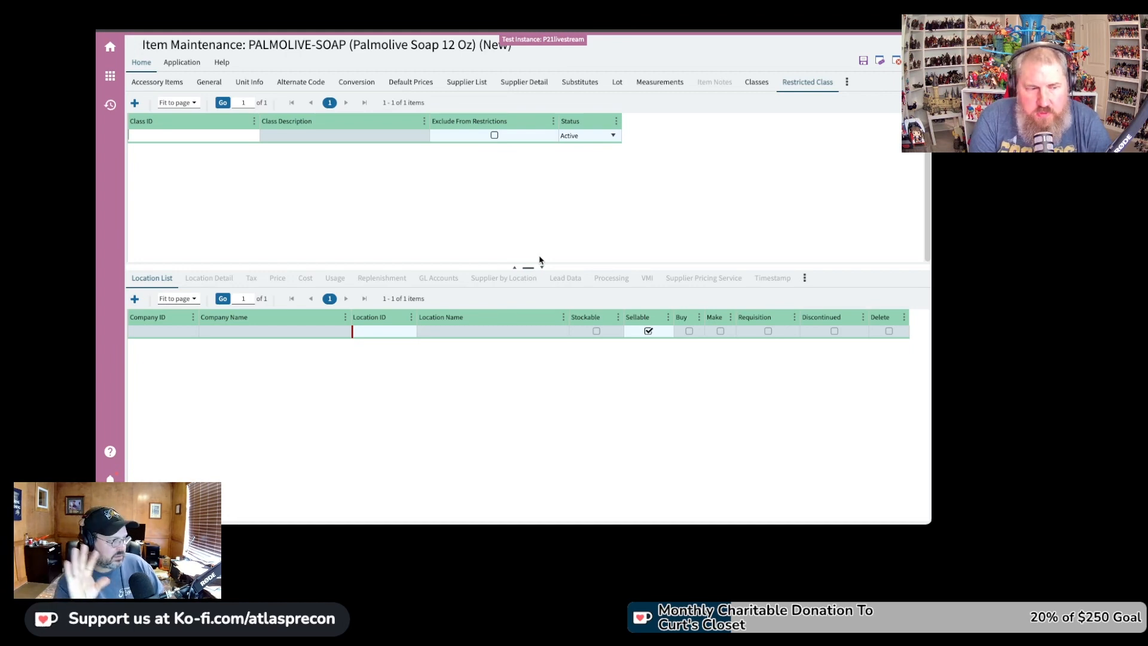
left_click(847, 83)
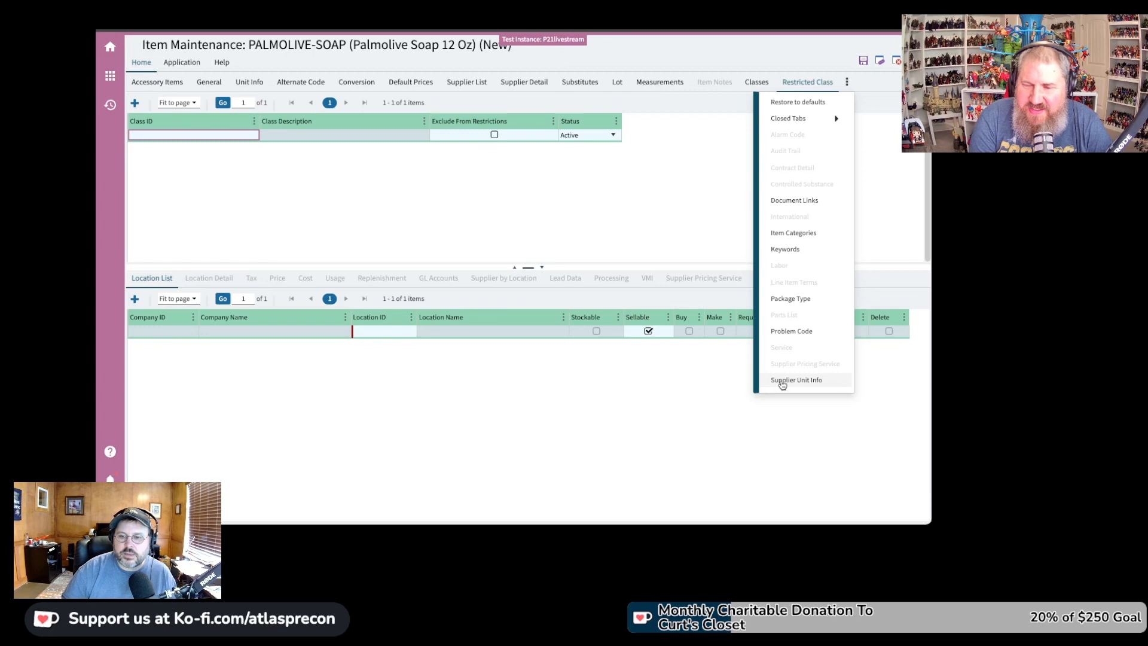
Reopen the closed Supplier Unit Info tab from the Closed Tabs list
left_click(784, 384)
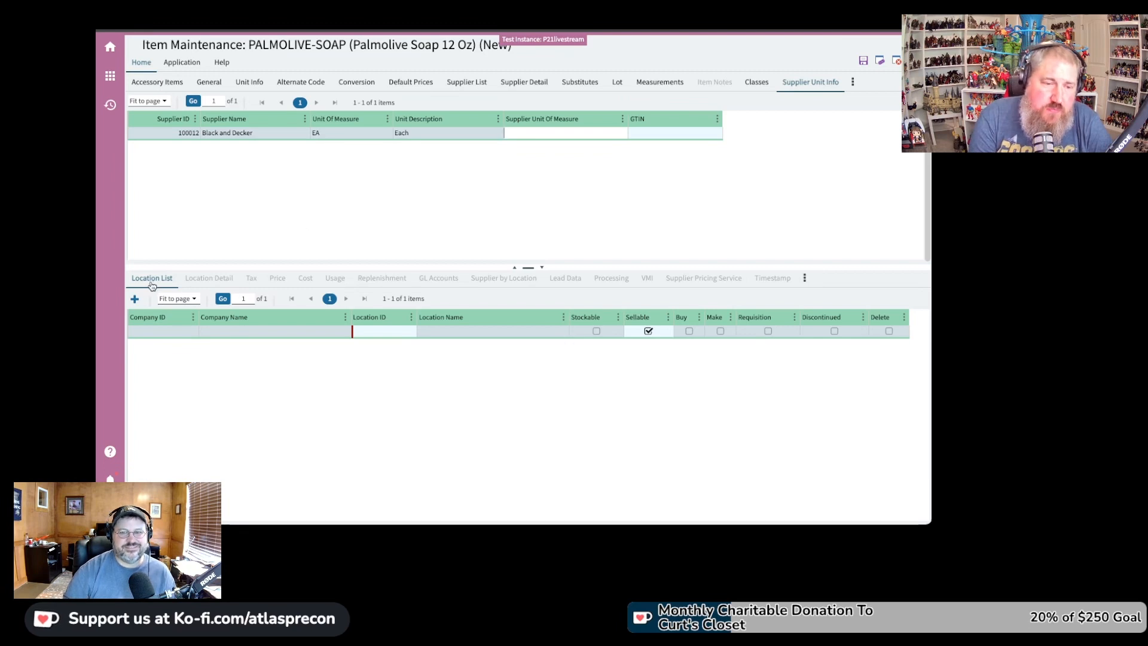
Return to the General details (short code PALM12), editing Location ID and opening Product Type choices
left_click(207, 83)
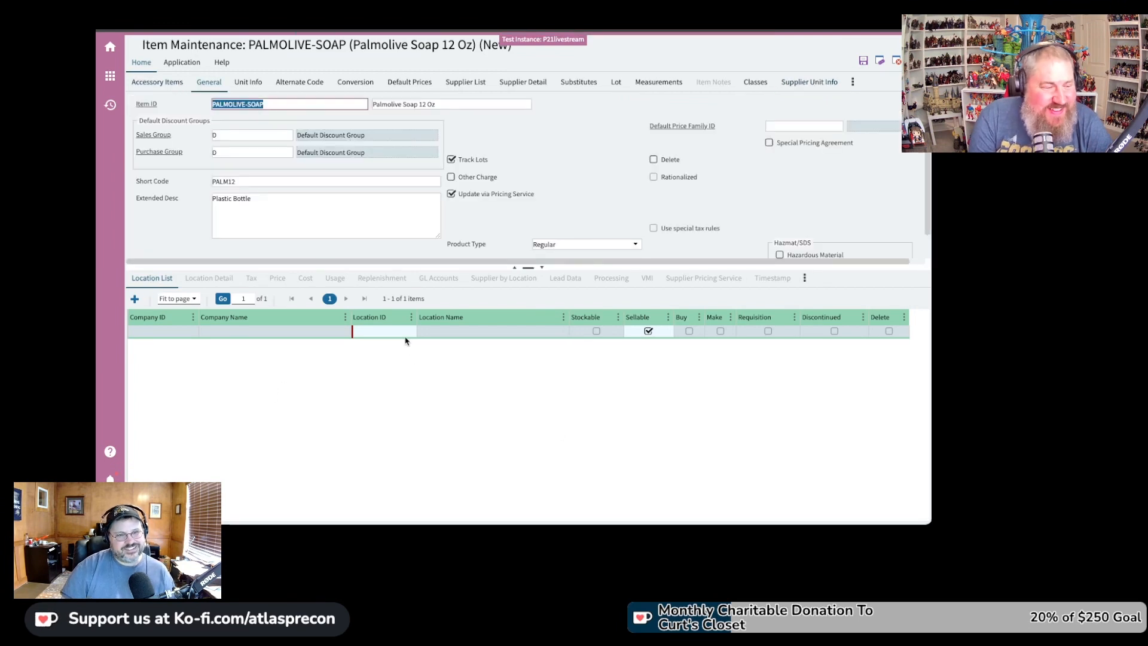
left_click(385, 336)
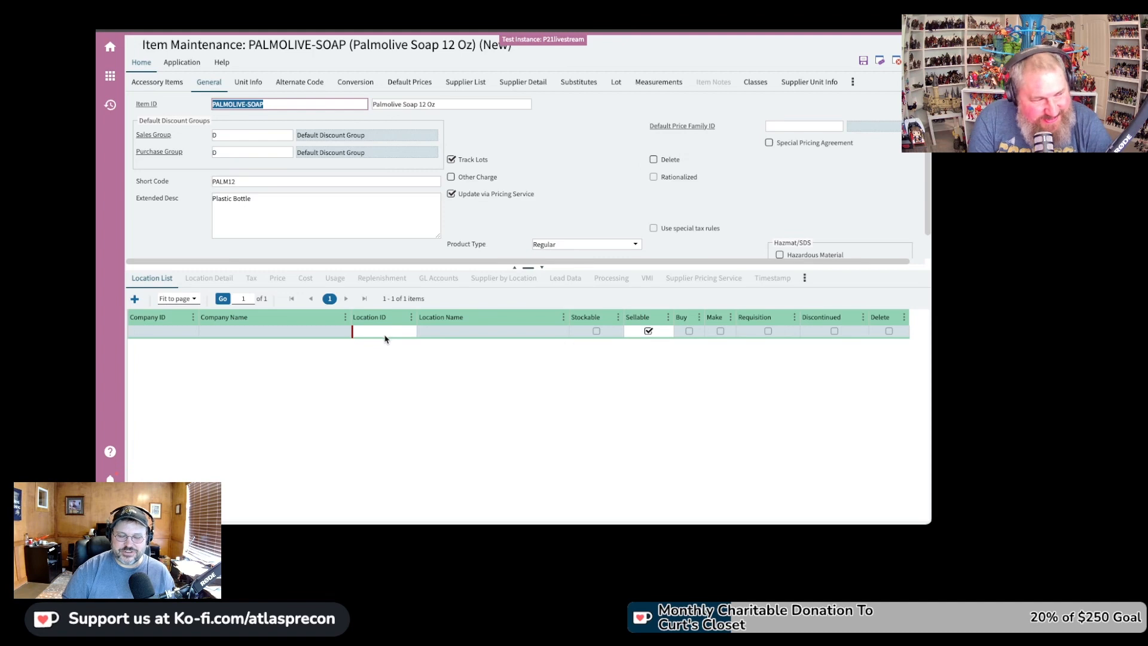
left_click(387, 334)
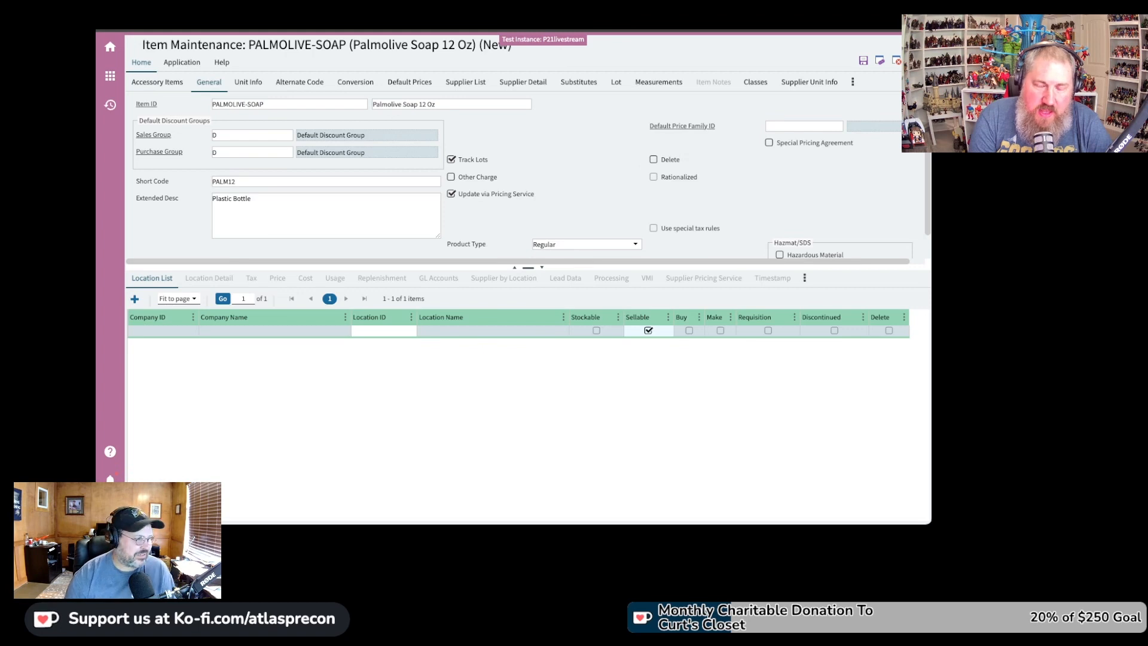
left_click(626, 248)
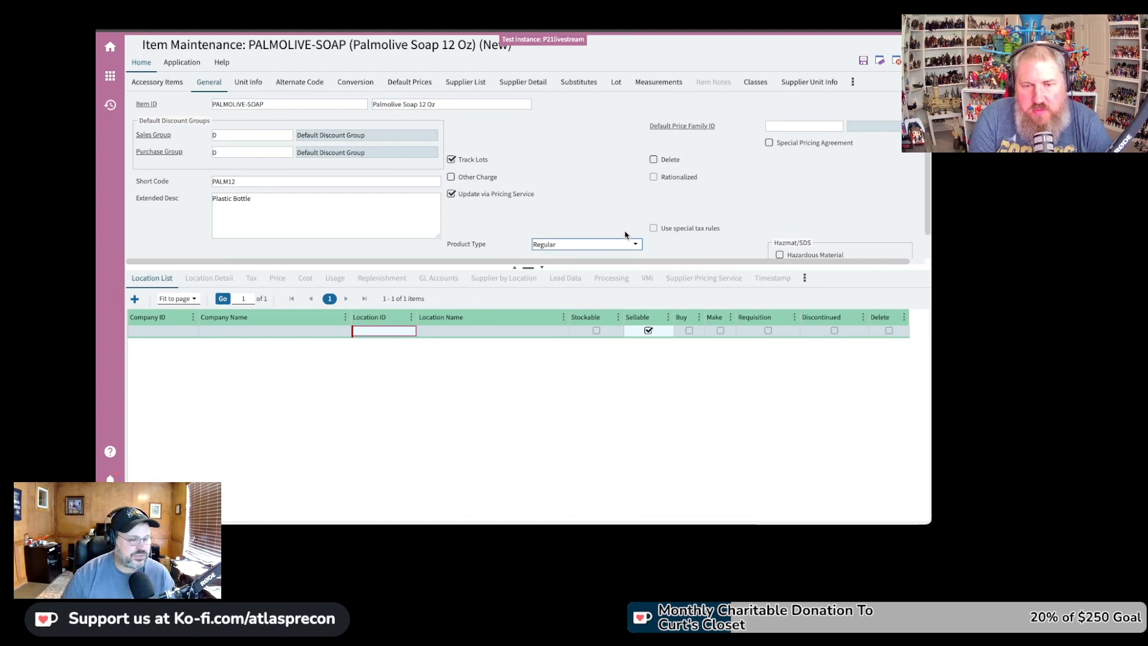
left_click(617, 241)
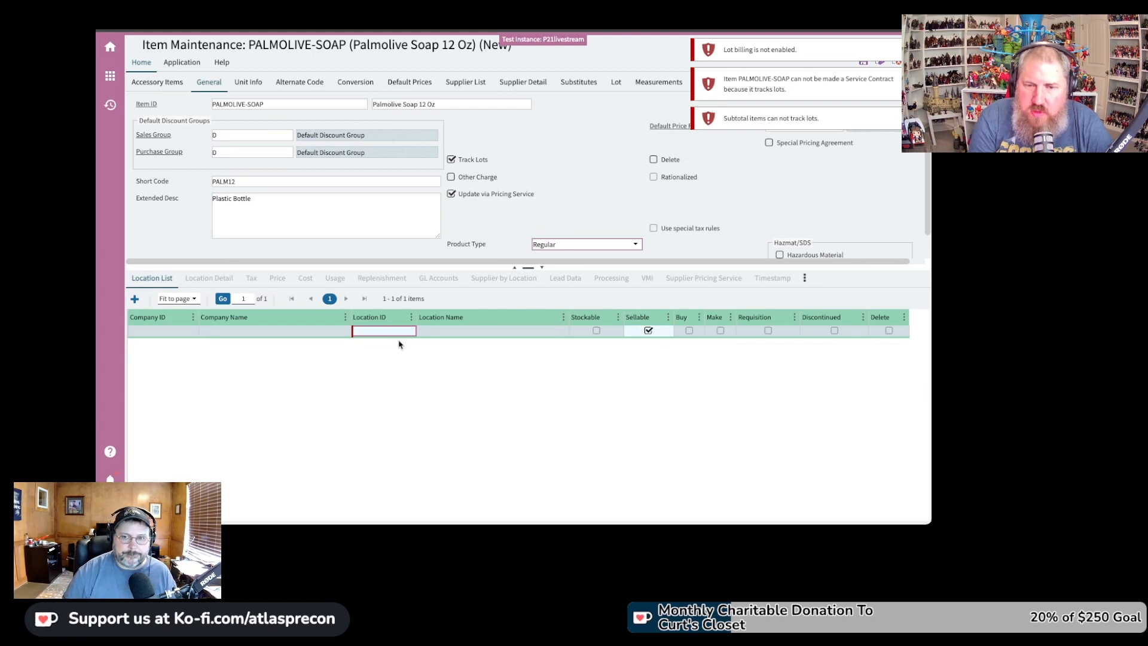
scroll(687, 204, "down", 1)
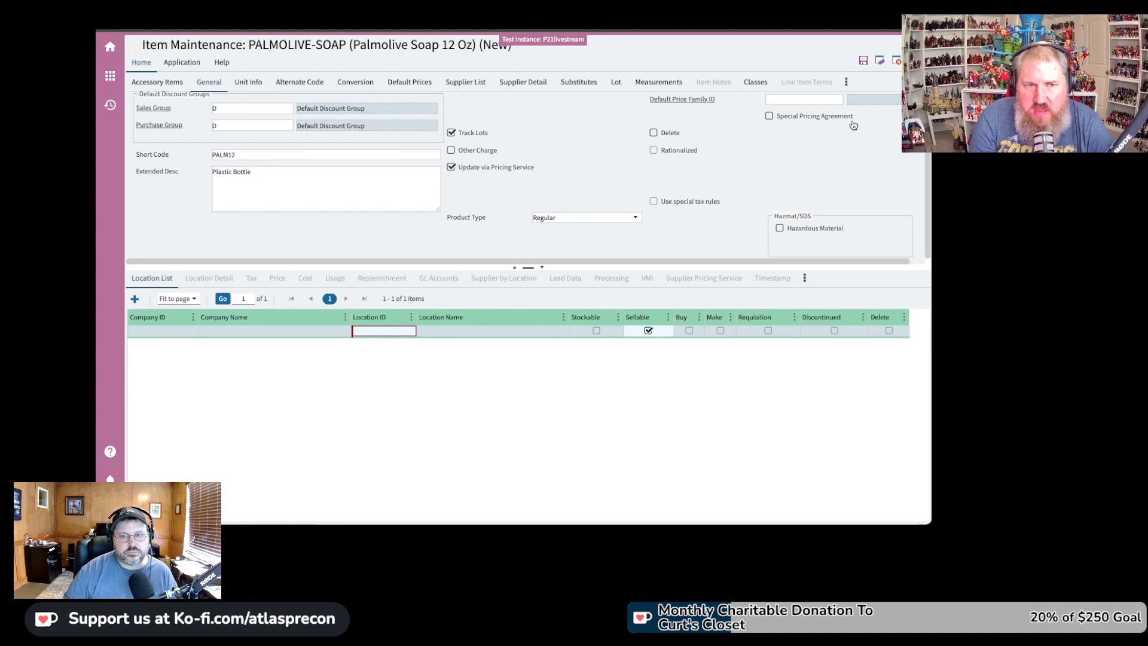
left_click(780, 228)
left_click(780, 229)
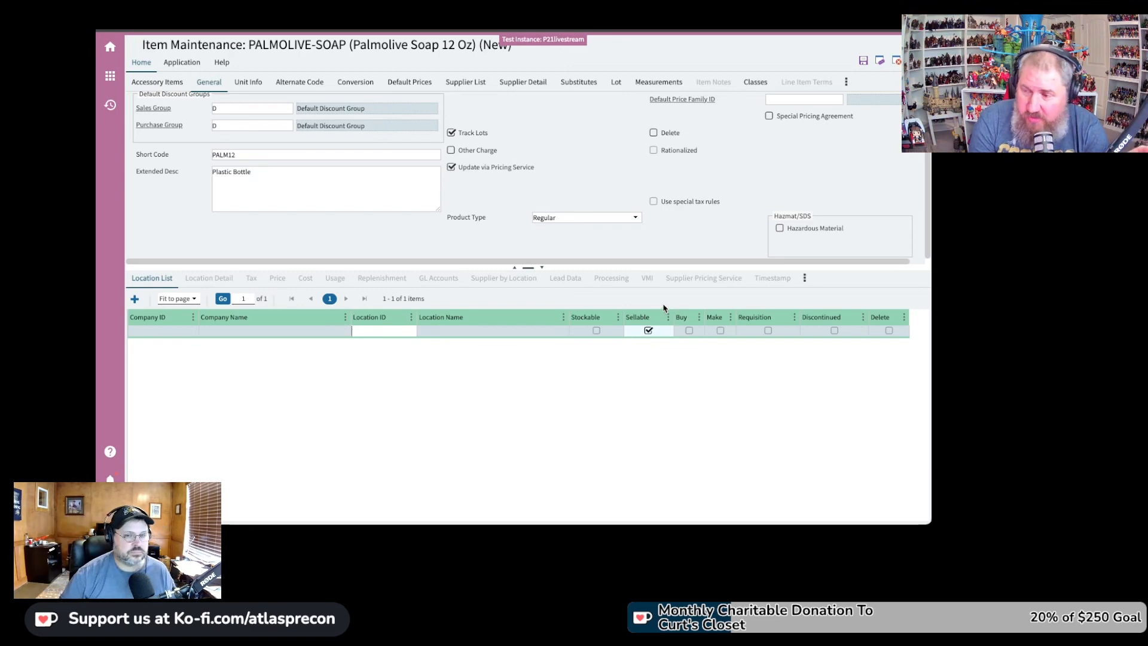
Open Select Additional Locations and untick Sample Customer Consignment Location and Example Location
double_click(369, 331)
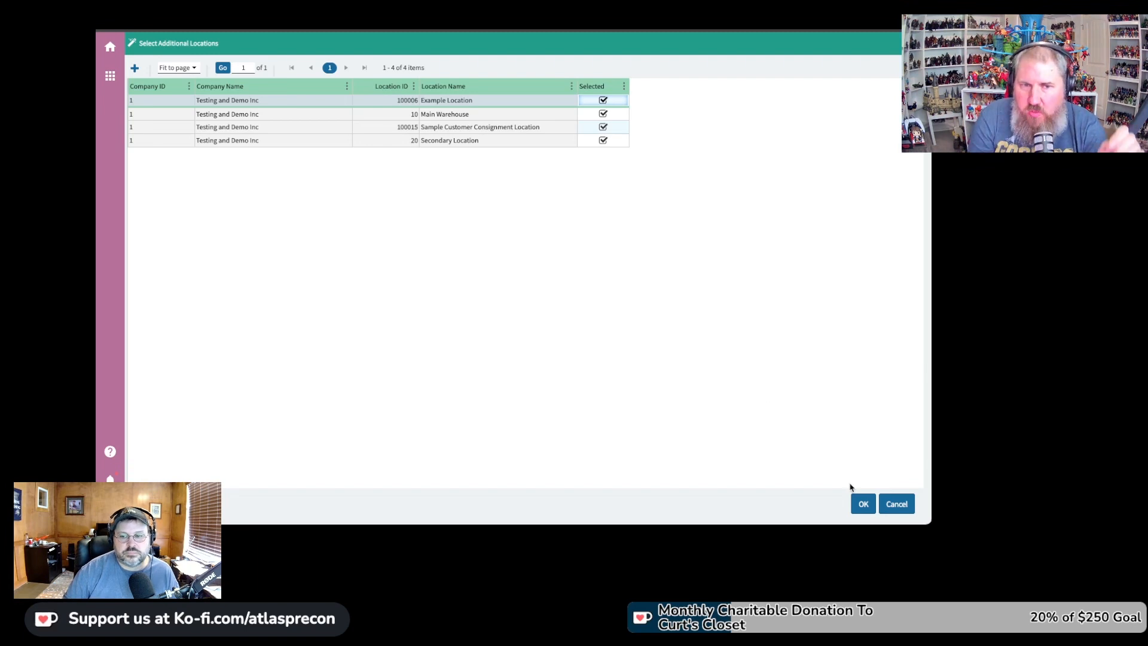
left_click(603, 127)
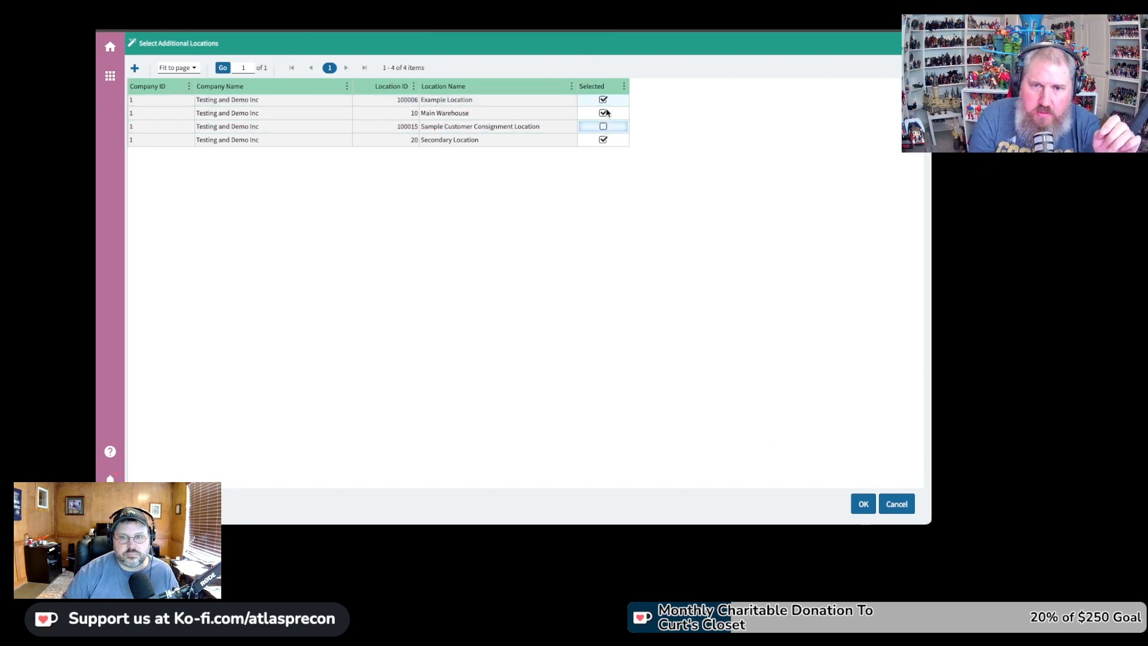
left_click(604, 100)
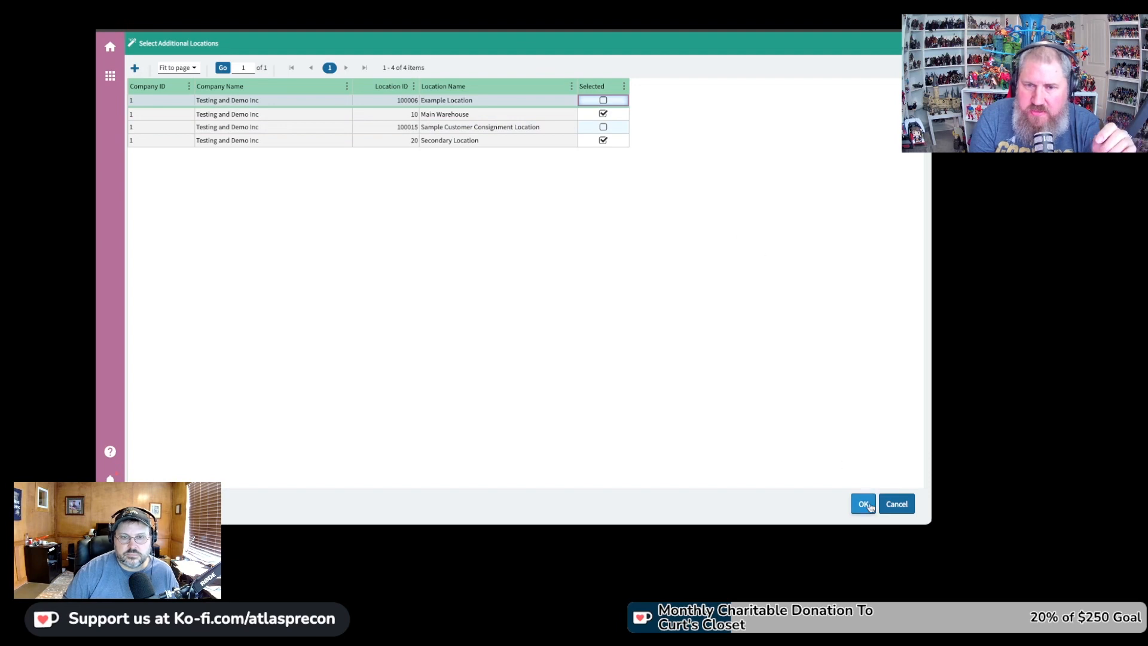
right_click(608, 94)
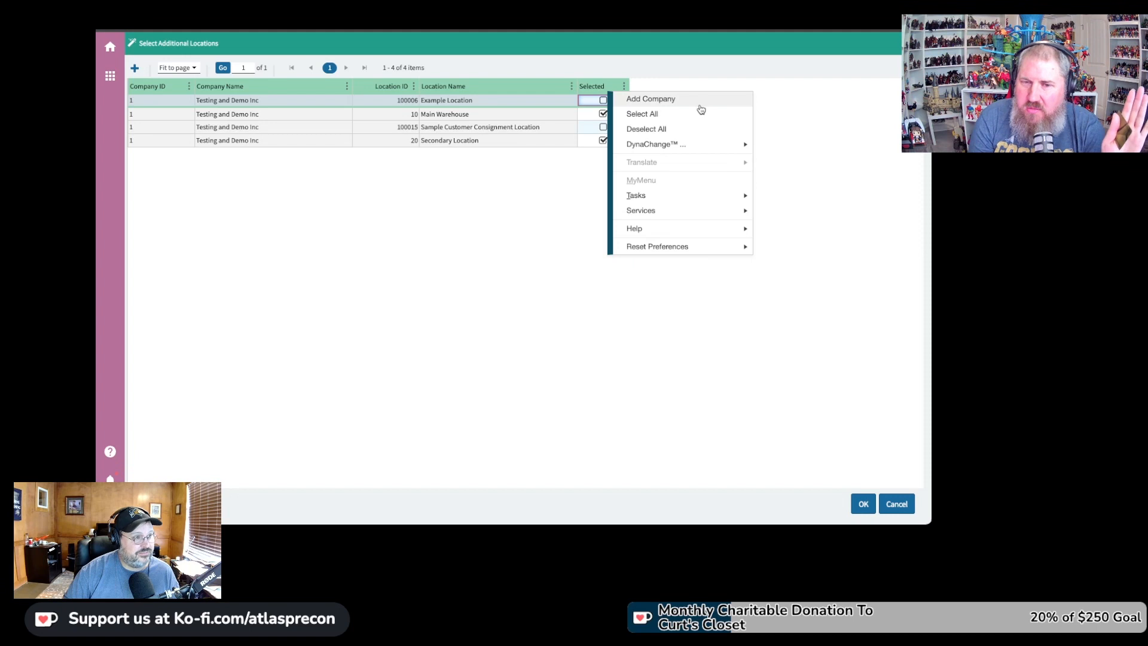
Add a company row, search %% in Find Company and cancel, untick the row, confirm with OK
left_click(701, 106)
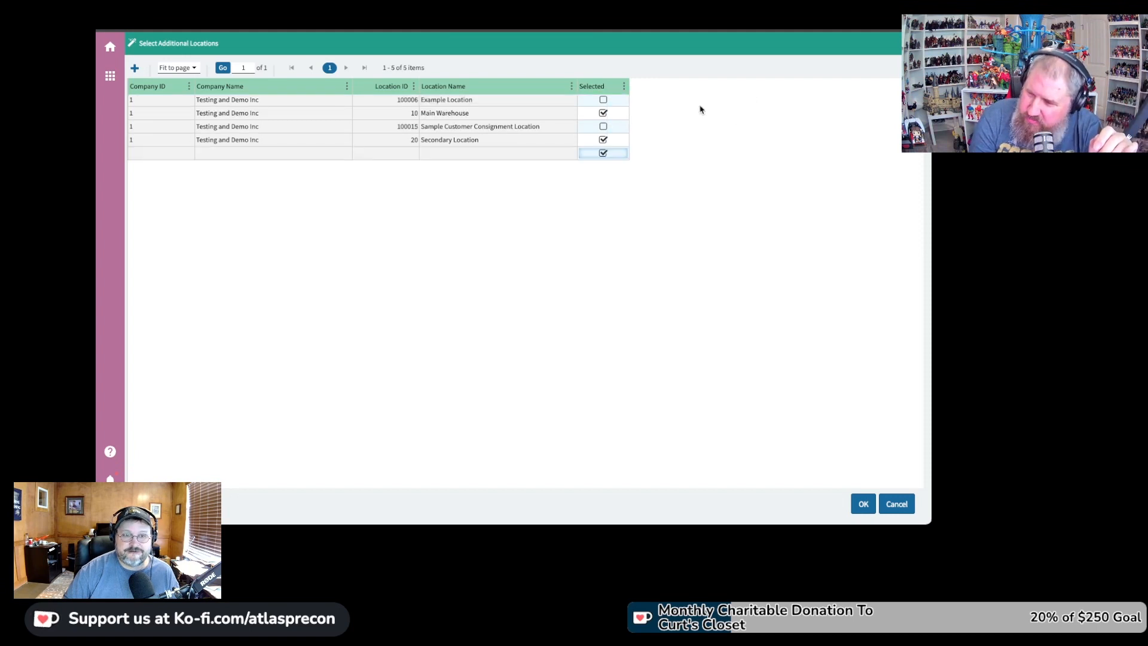
left_click(181, 154)
key("F2")
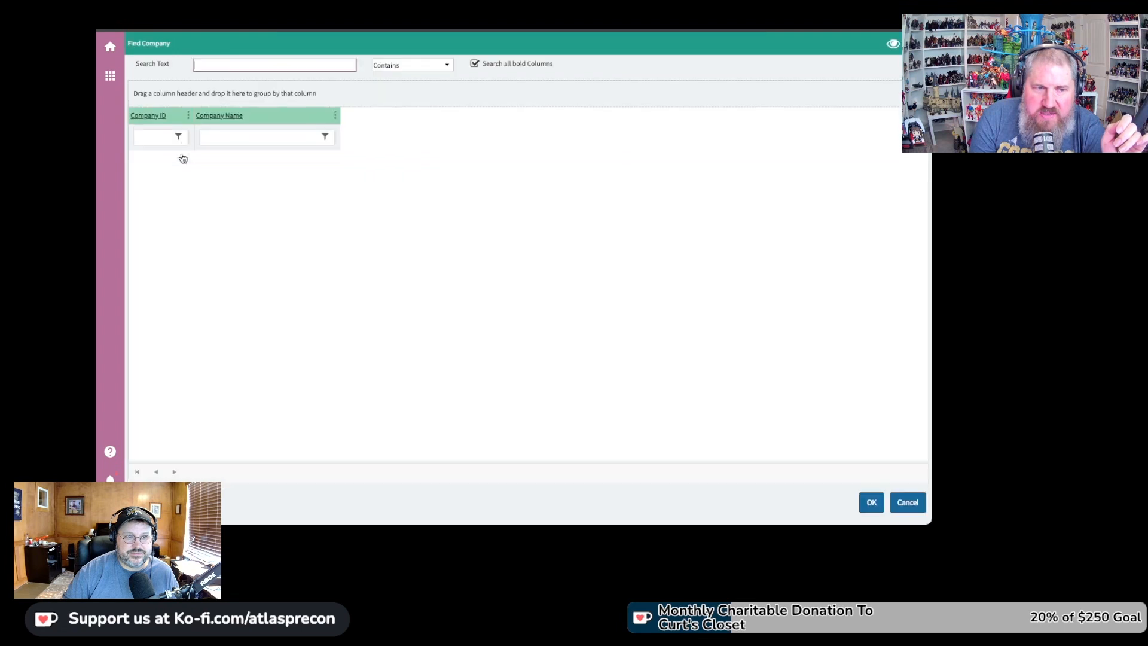
type("%%")
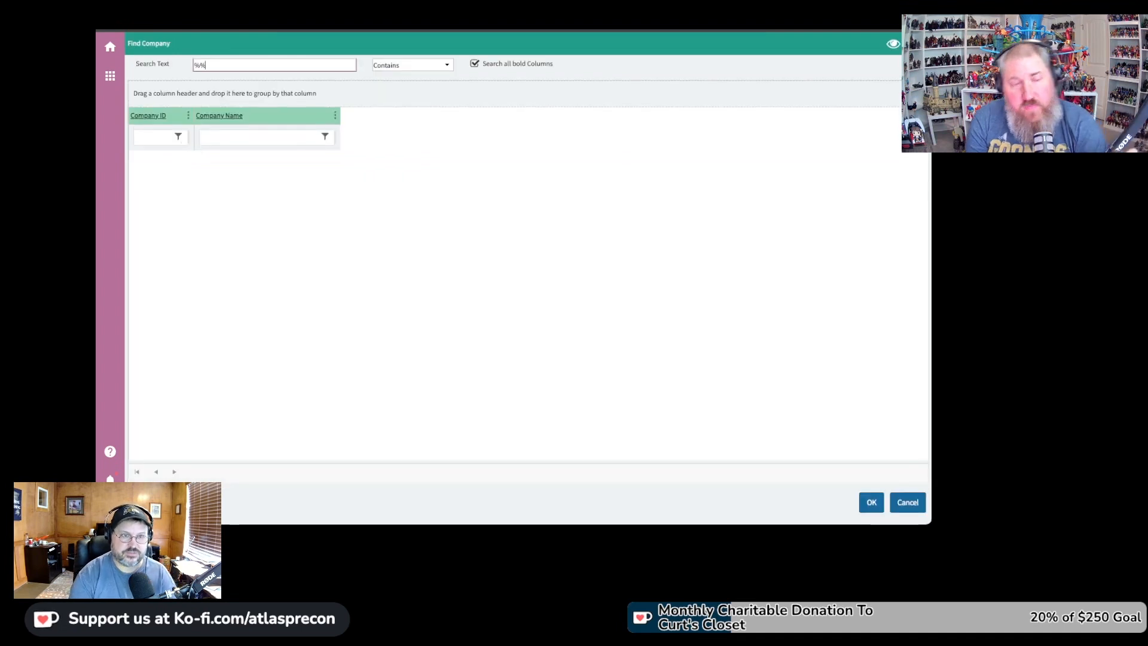
key("Return")
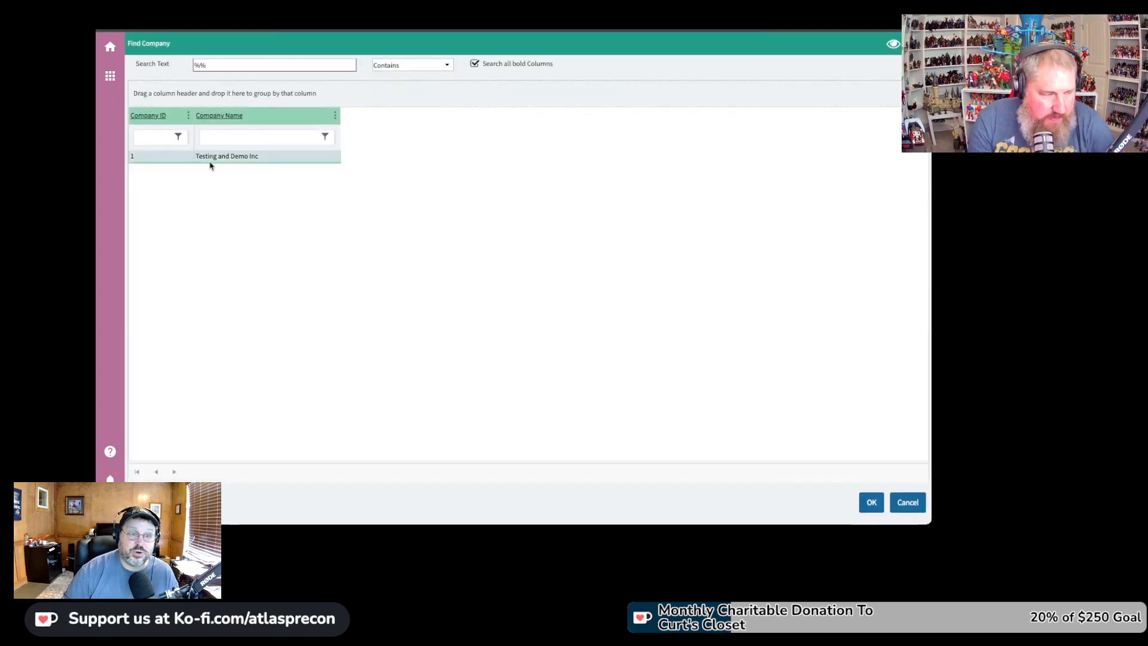
left_click(910, 504)
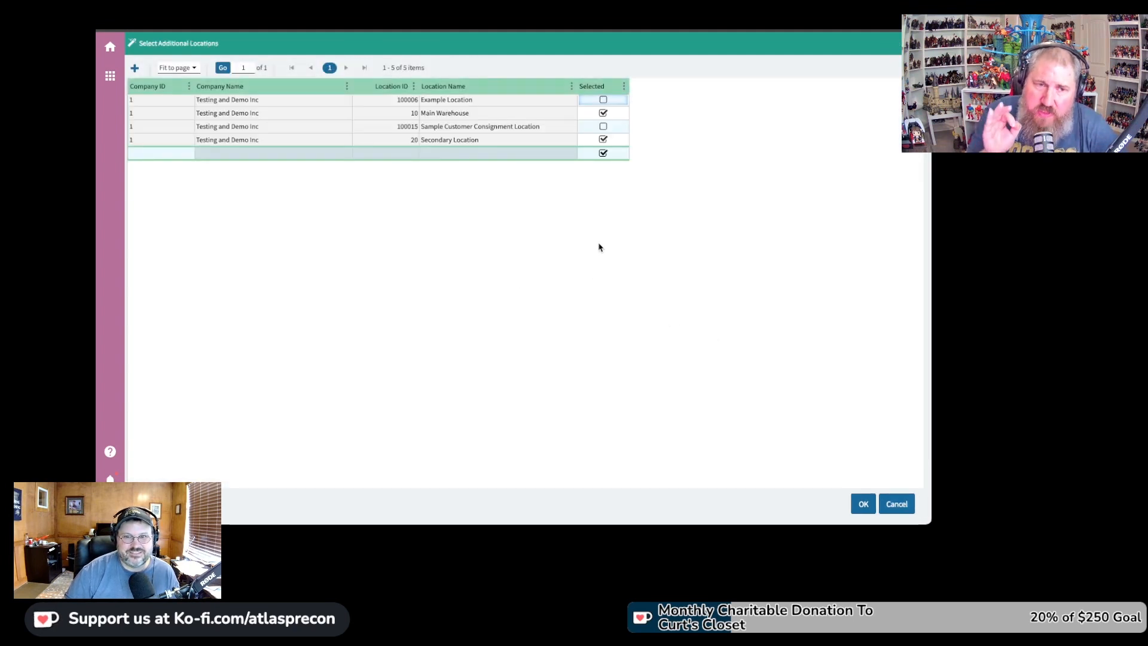
left_click(603, 153)
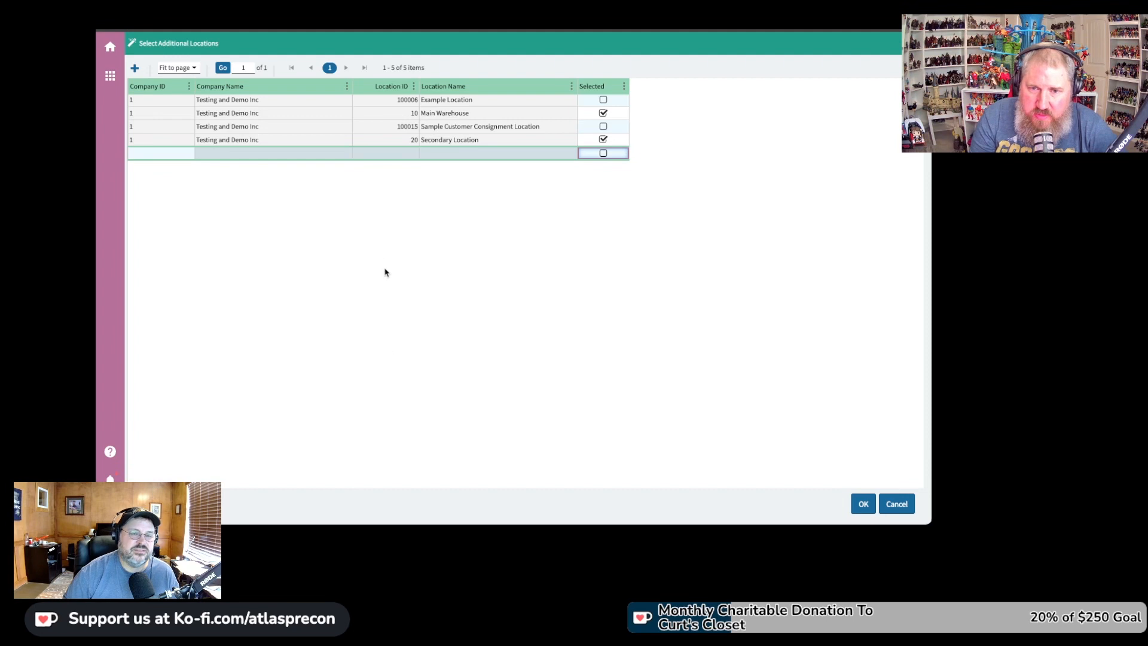
left_click(863, 504)
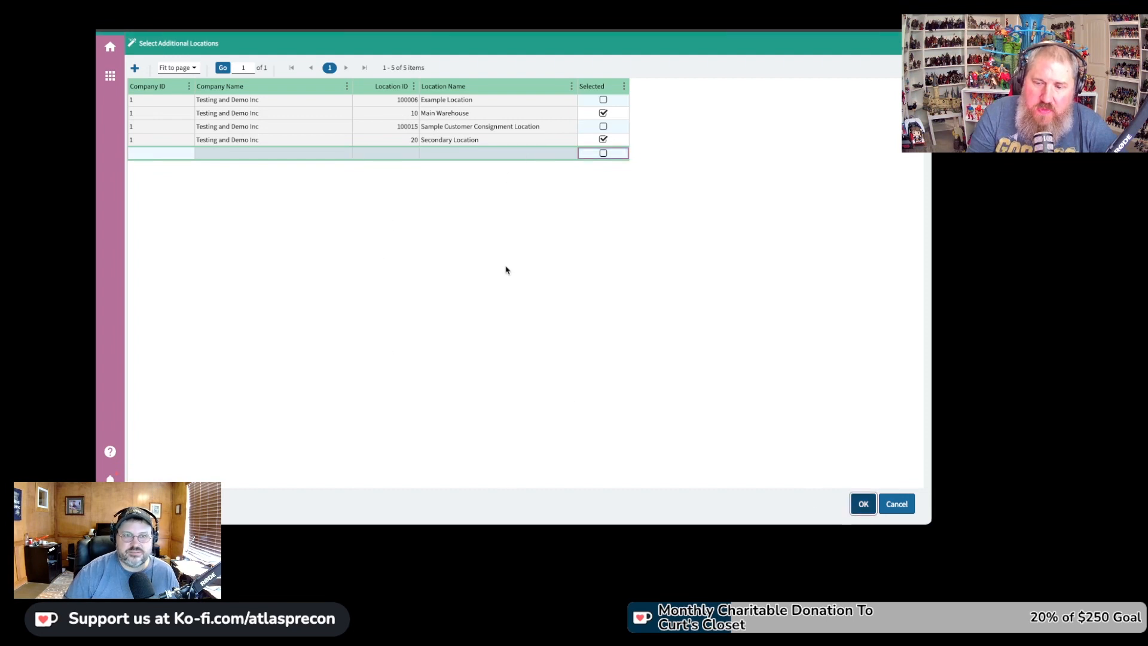
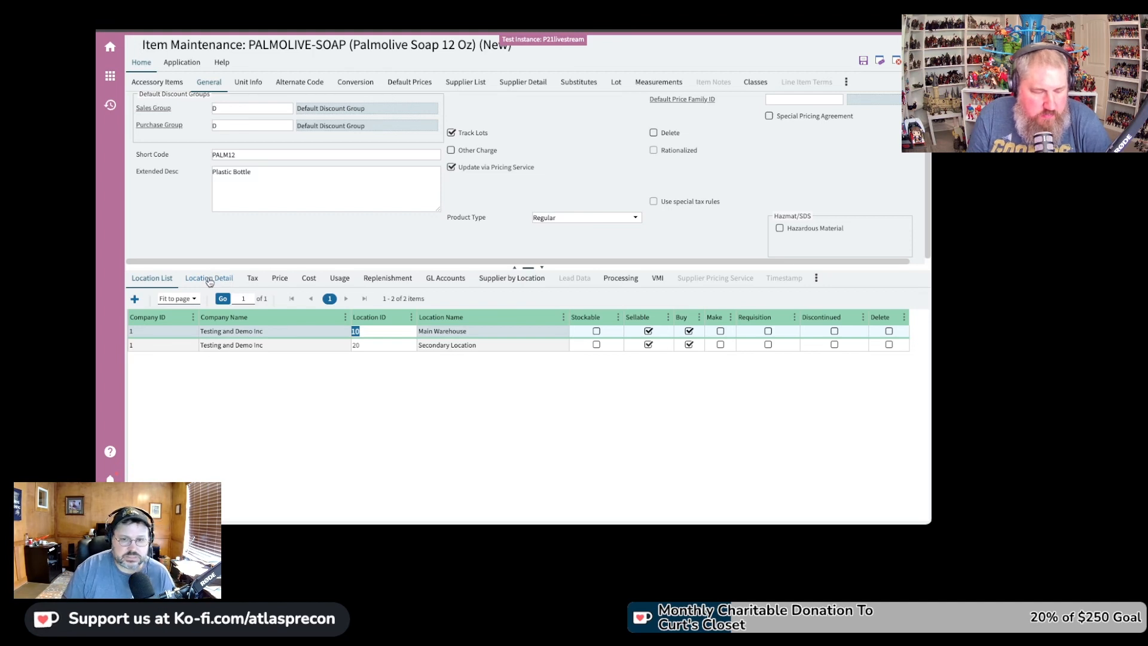
Open the Main Warehouse location details for item PALMOLIVE-SOAP
left_click(209, 280)
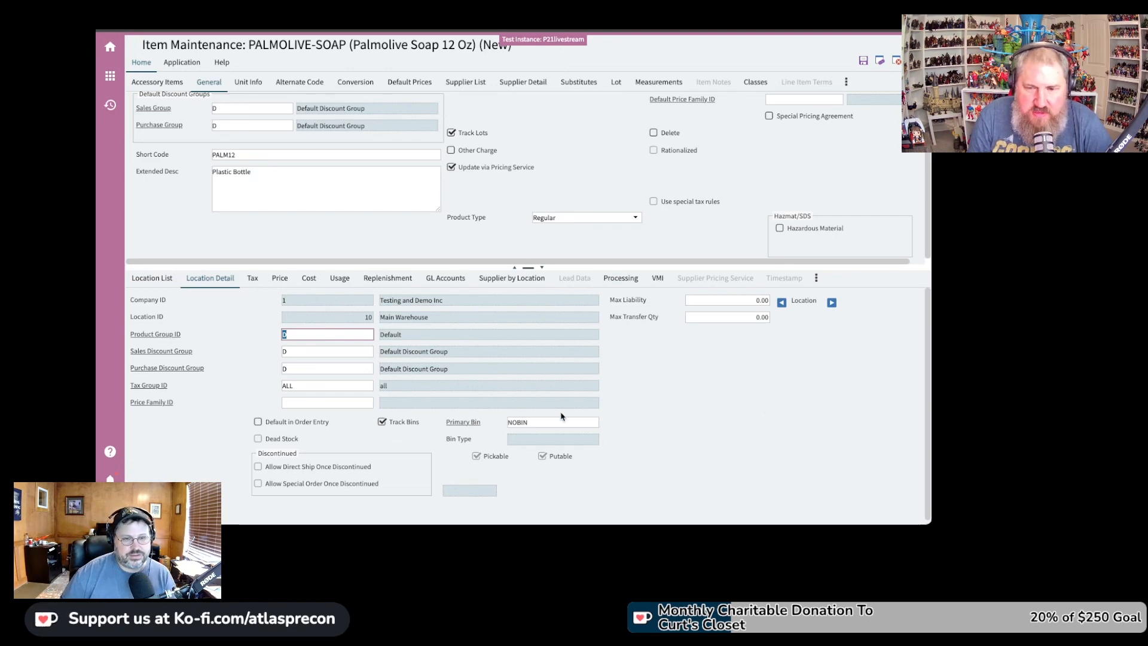
Review the Main Warehouse tax jurisdiction and location prices 1–3, and check whether Price 6 is editable
left_click(253, 280)
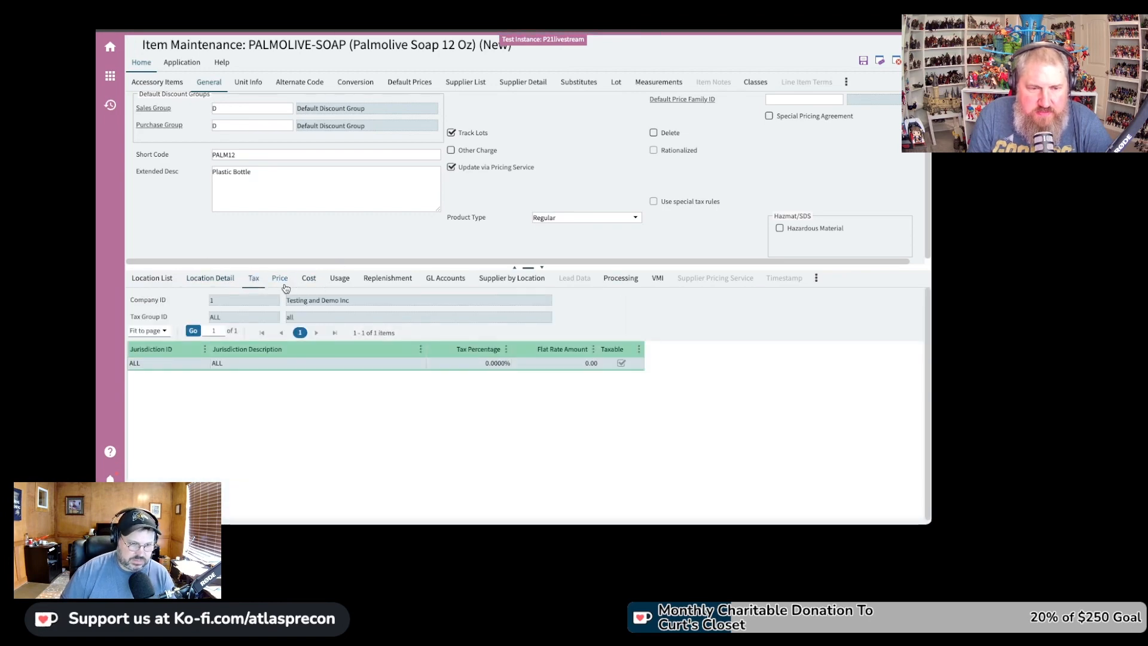
left_click(281, 281)
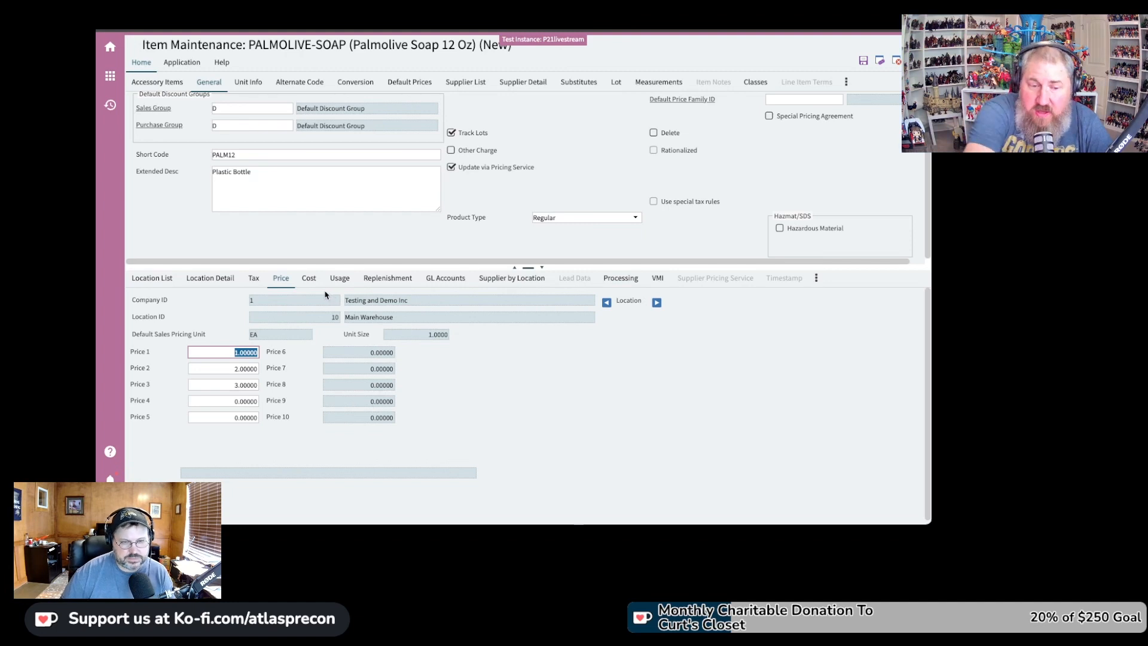
left_click(379, 353)
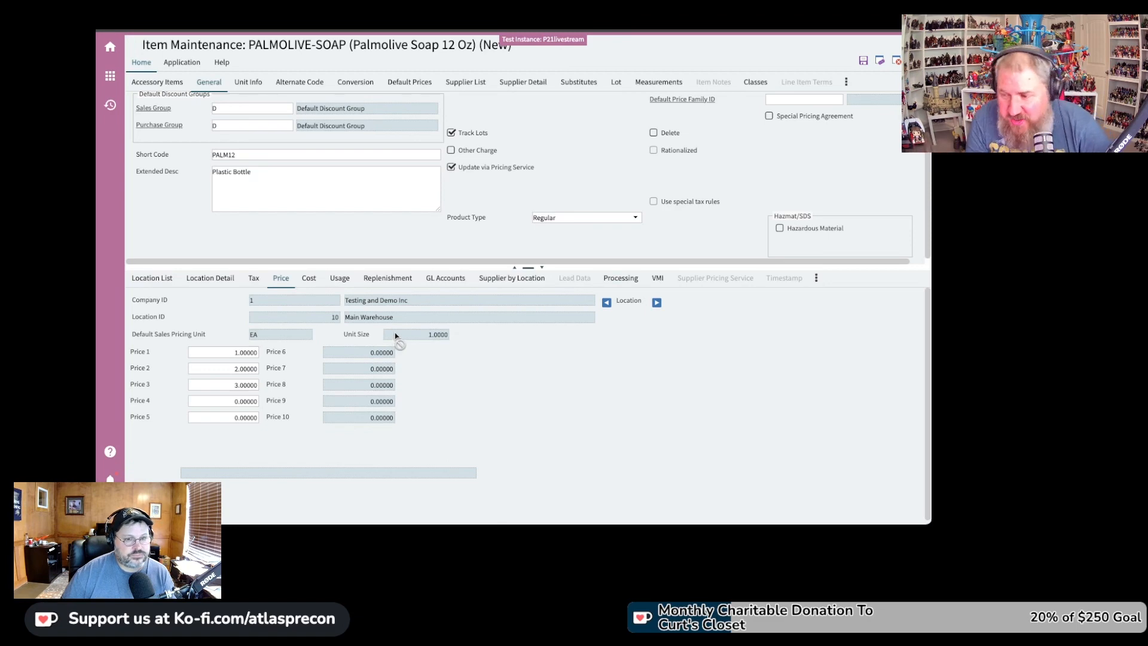
Set the item's default Price 6 to 6.00000 and apply it to all locations
left_click(410, 83)
key("Tab")
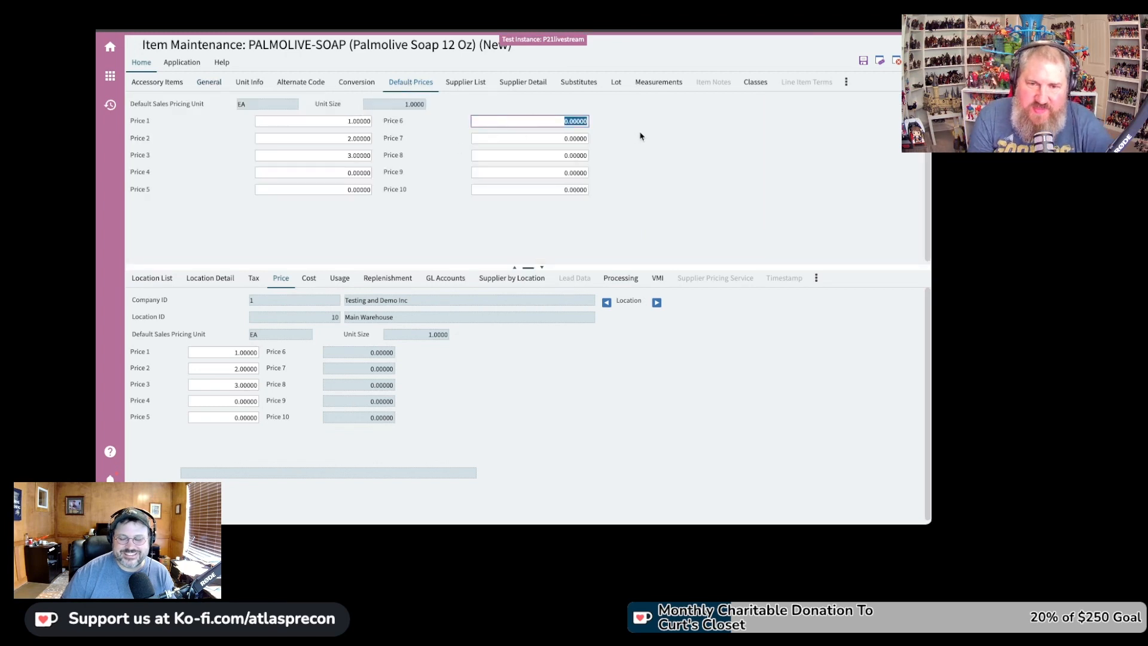
key("Tab")
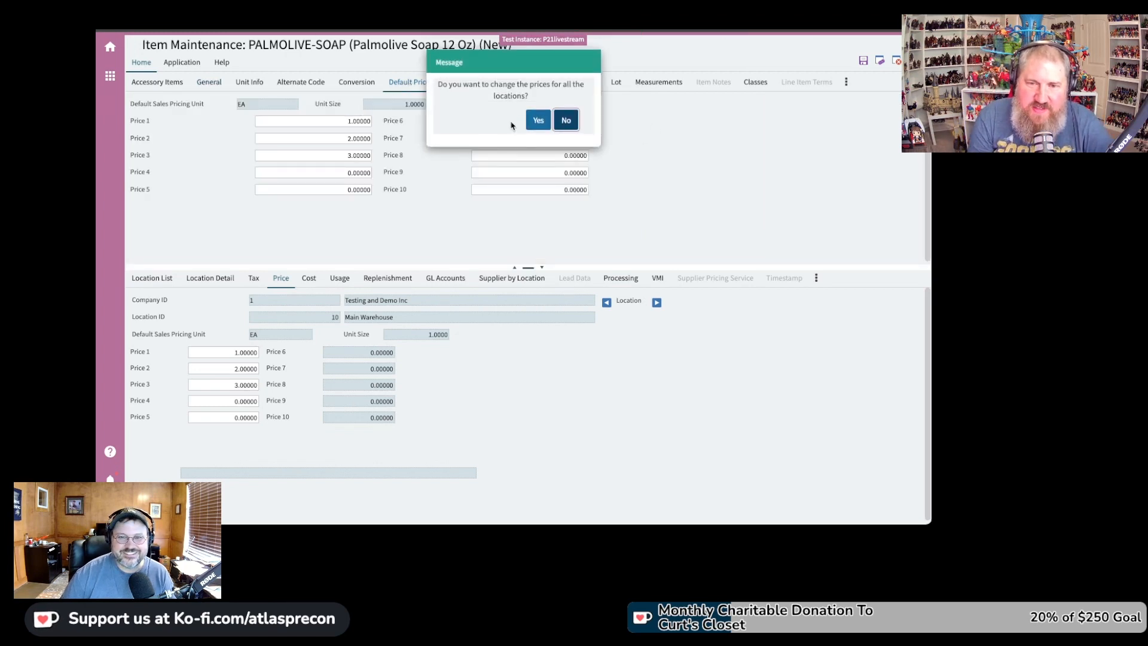
left_click(537, 123)
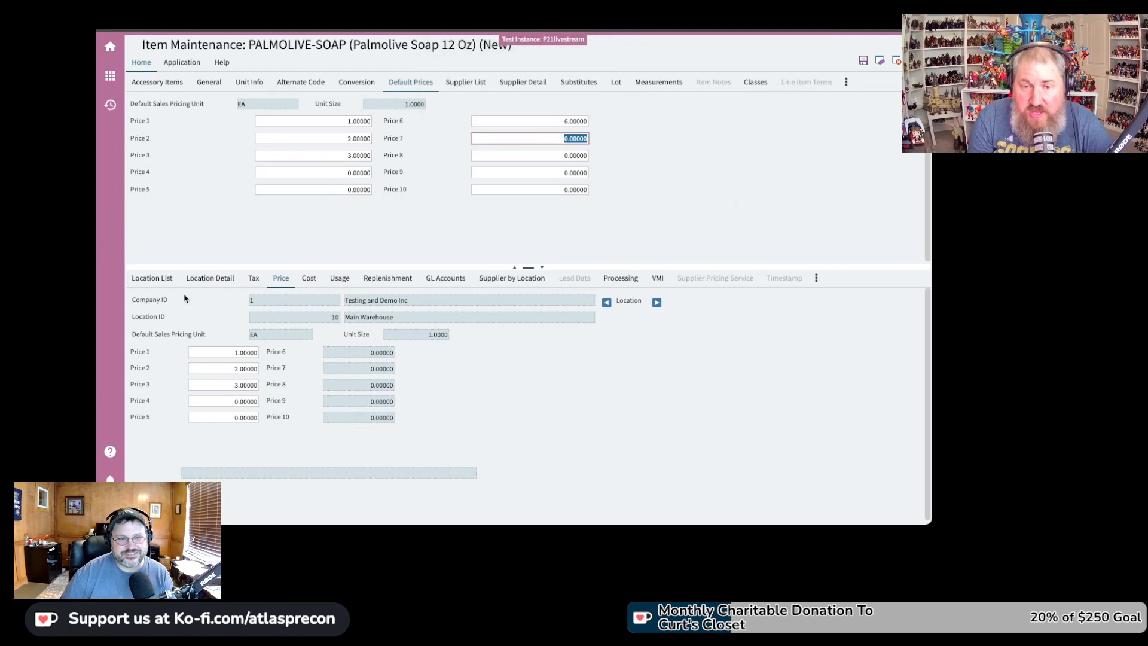
Verify the Main Warehouse location prices after the change, then view its cost fields
left_click(161, 279)
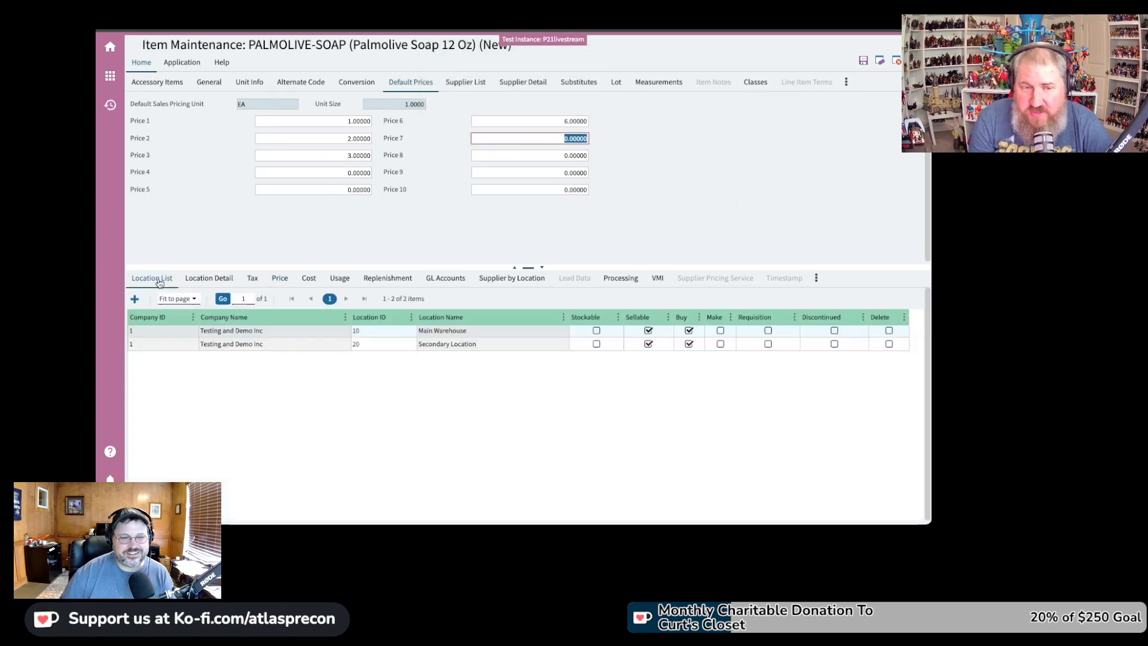
left_click(210, 278)
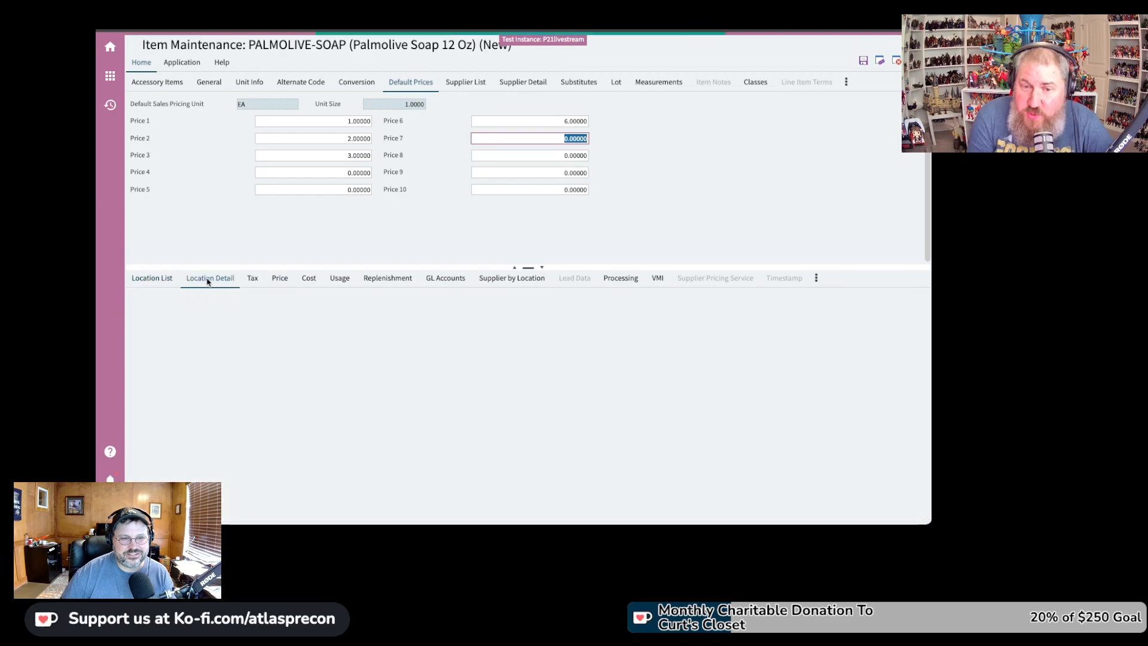
left_click(286, 284)
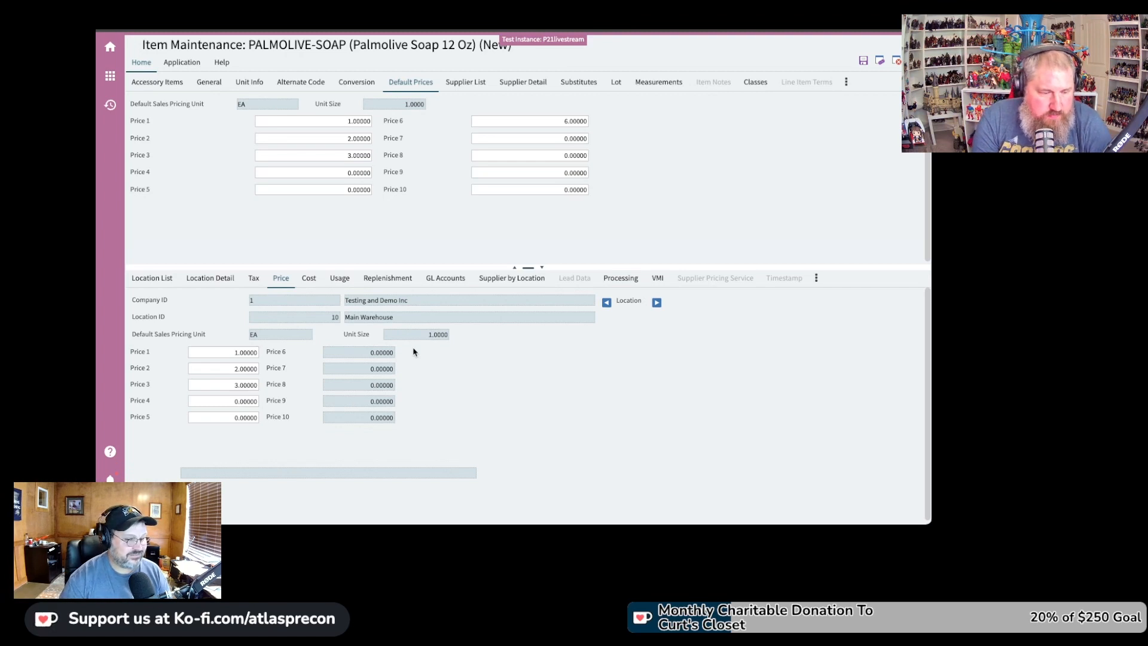
left_click_drag(131, 335, 456, 342)
left_click(466, 345)
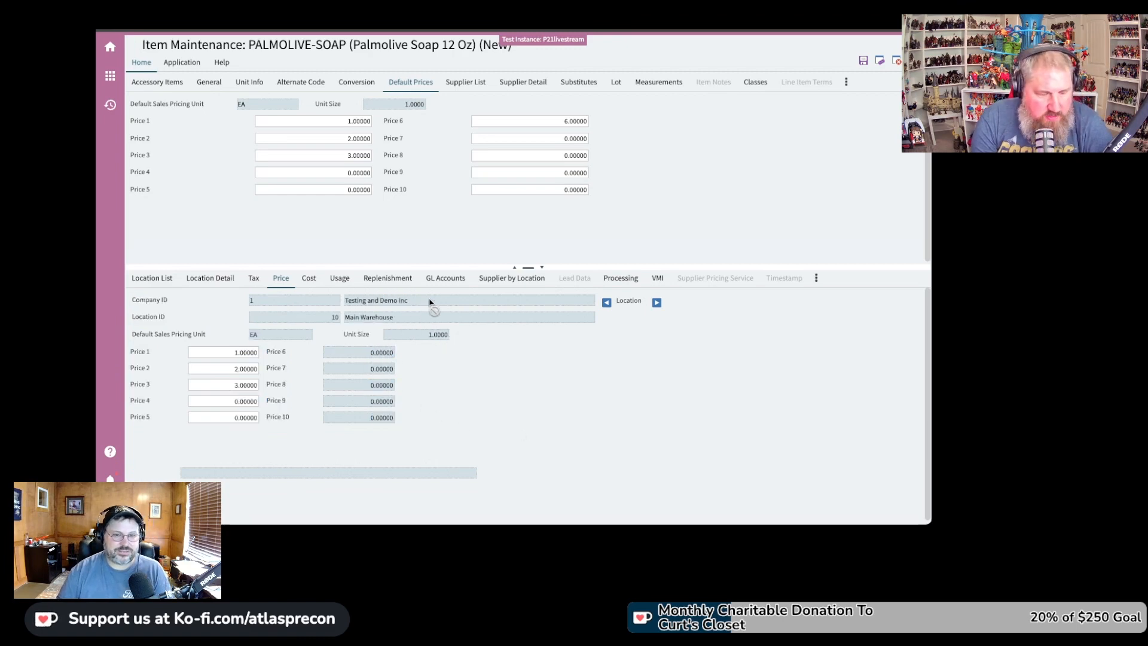
left_click(309, 279)
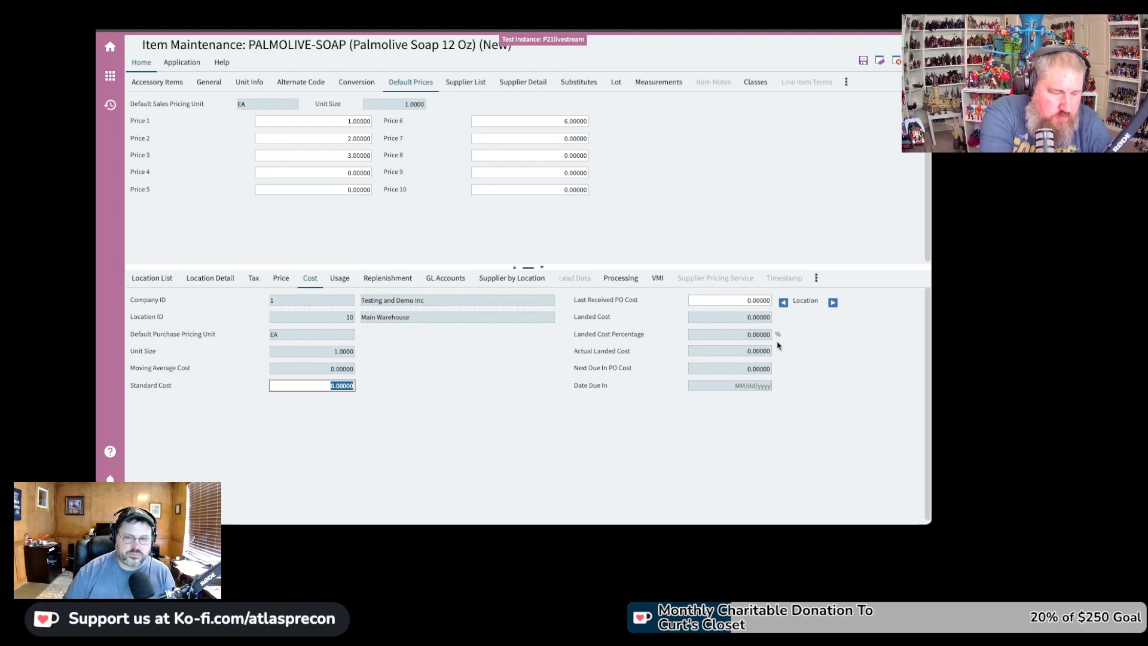
Check the Main Warehouse Next Due In PO Cost, then review its usage details
left_click(748, 369)
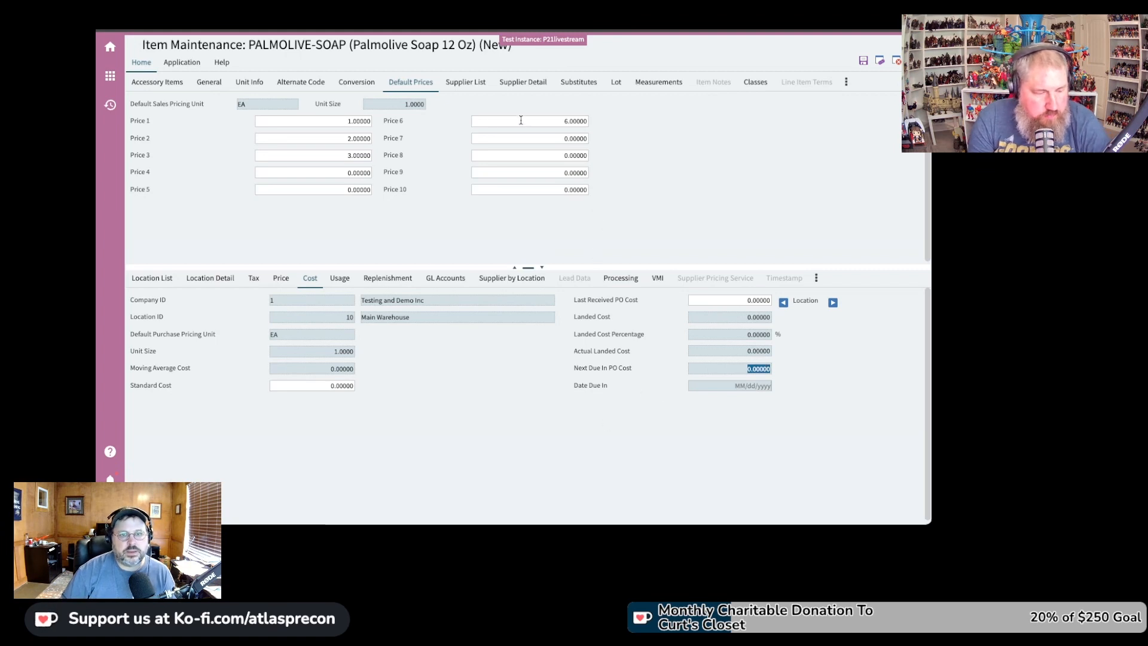
left_click(347, 283)
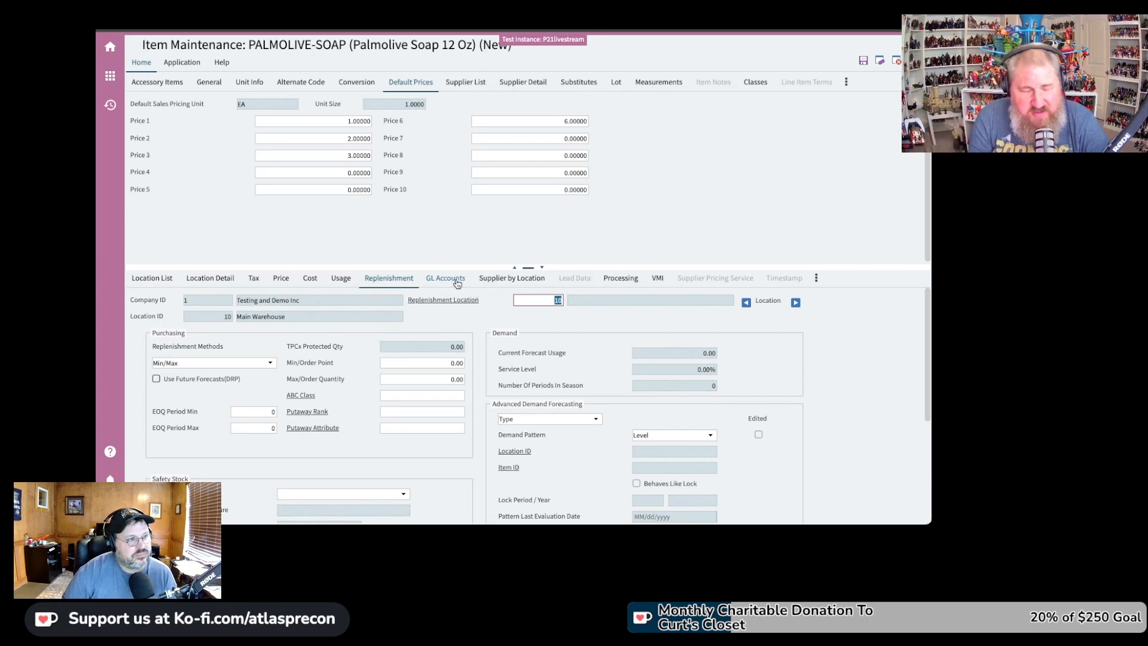
Show the Main Warehouse GL accounts, with Inventory asset account 10500100
left_click(457, 281)
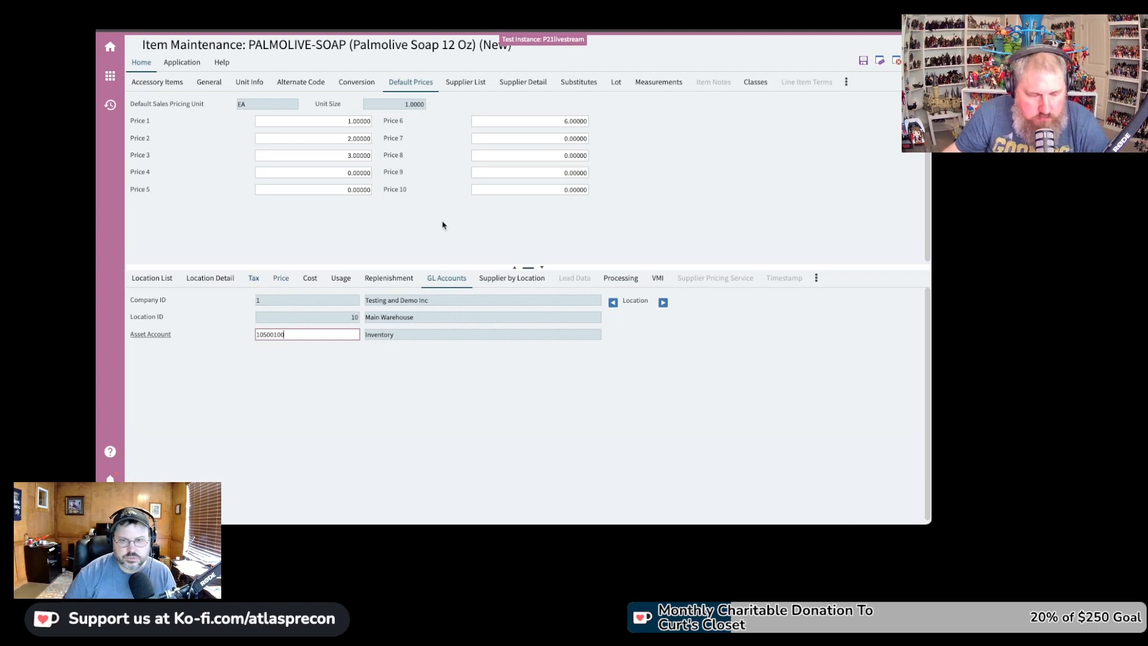
Check the location 10 and 20 supplier rows, confirming Black and Decker is primary and Active
left_click(524, 282)
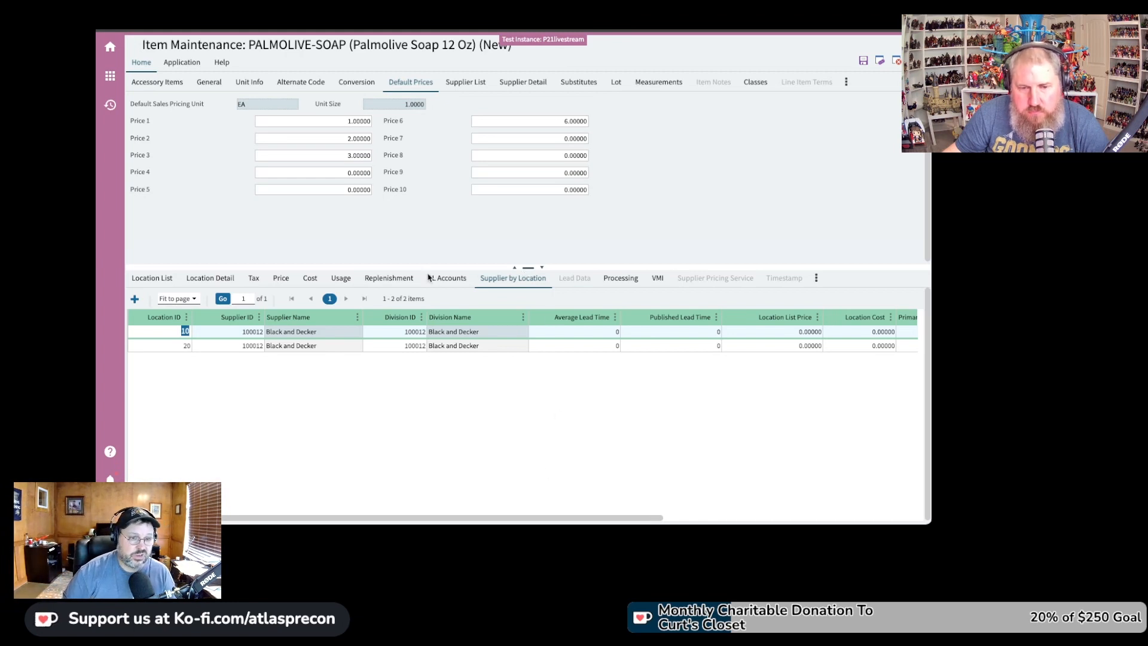
left_click_drag(631, 518, 887, 519)
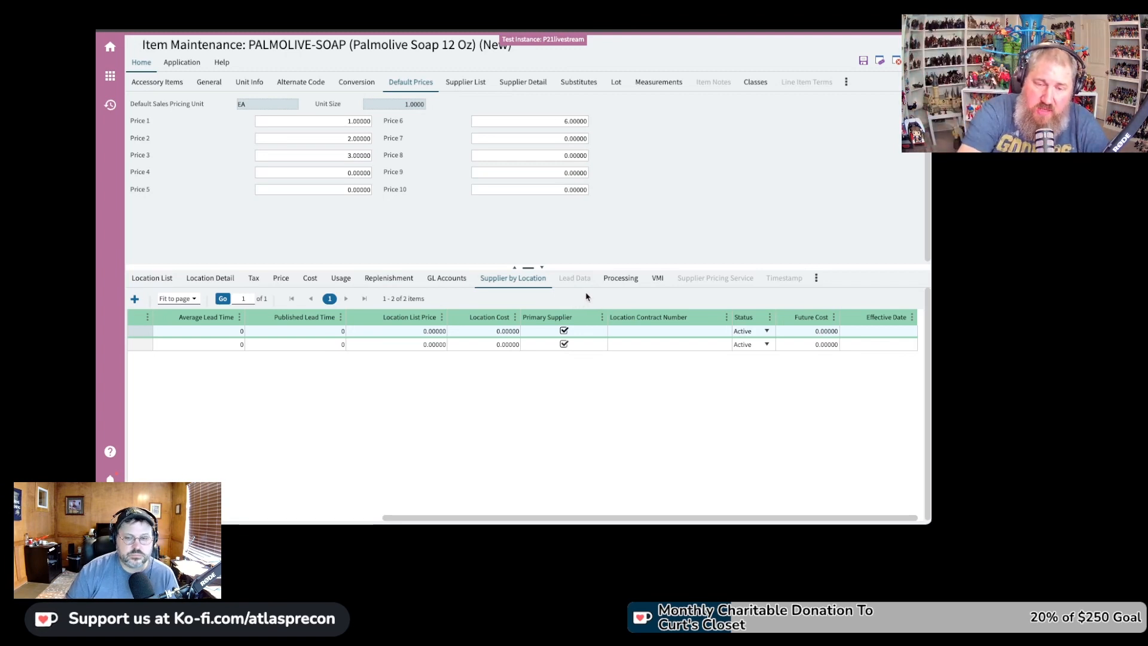
left_click(635, 285)
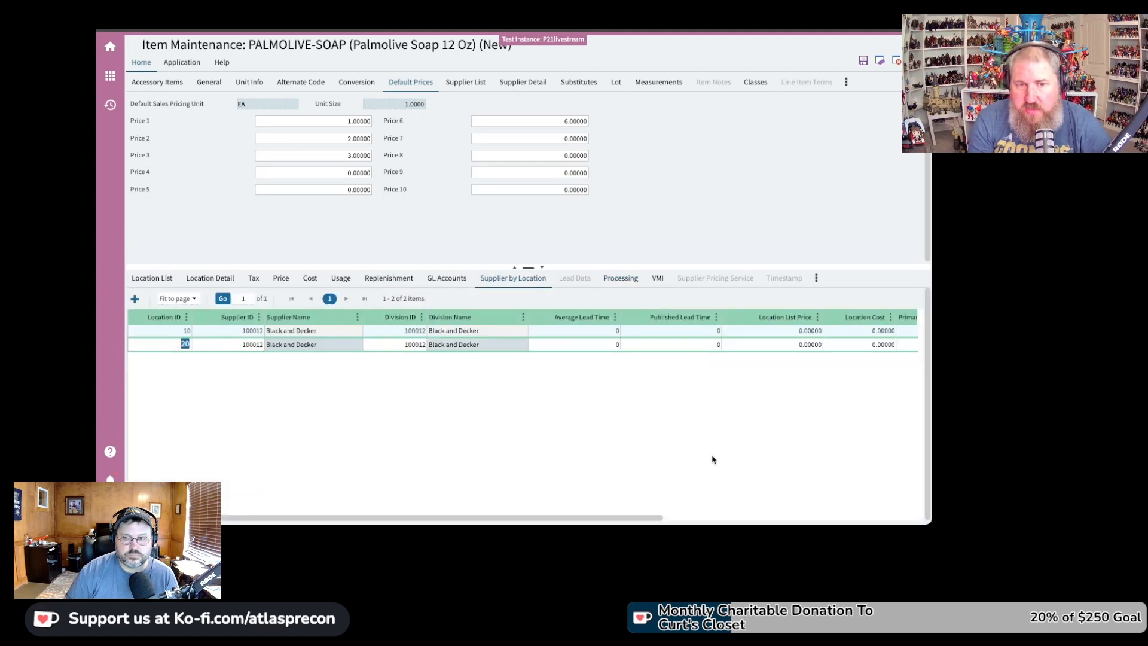
left_click_drag(638, 519, 872, 519)
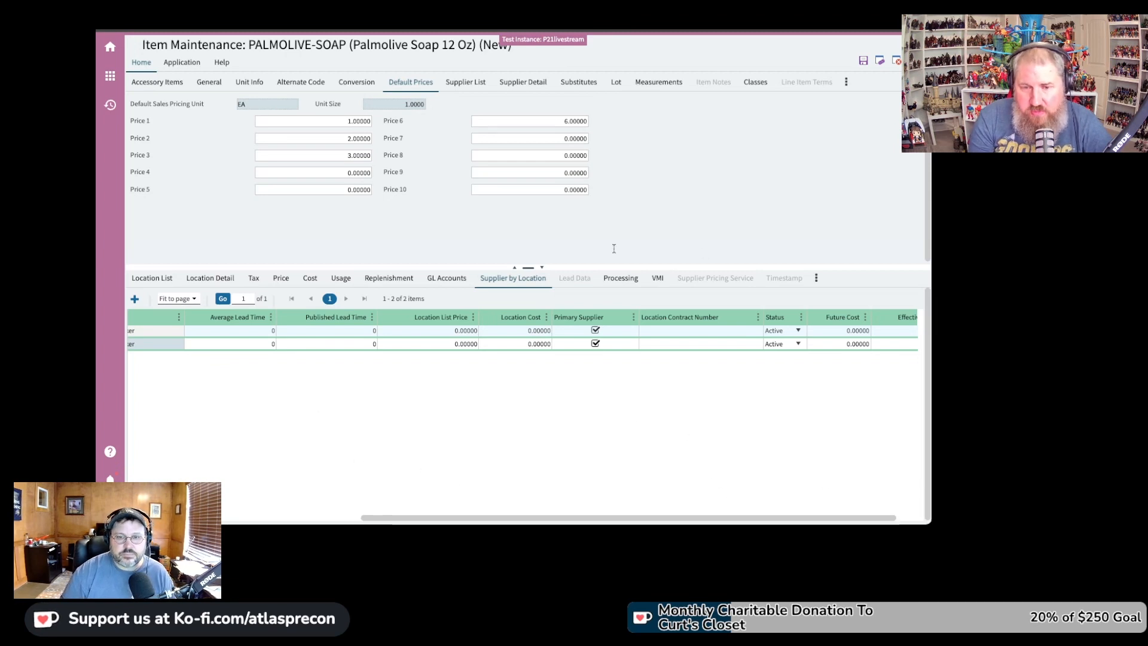
Review the QA/QC processing and VMI settings per location, then go back to the location list
left_click(637, 280)
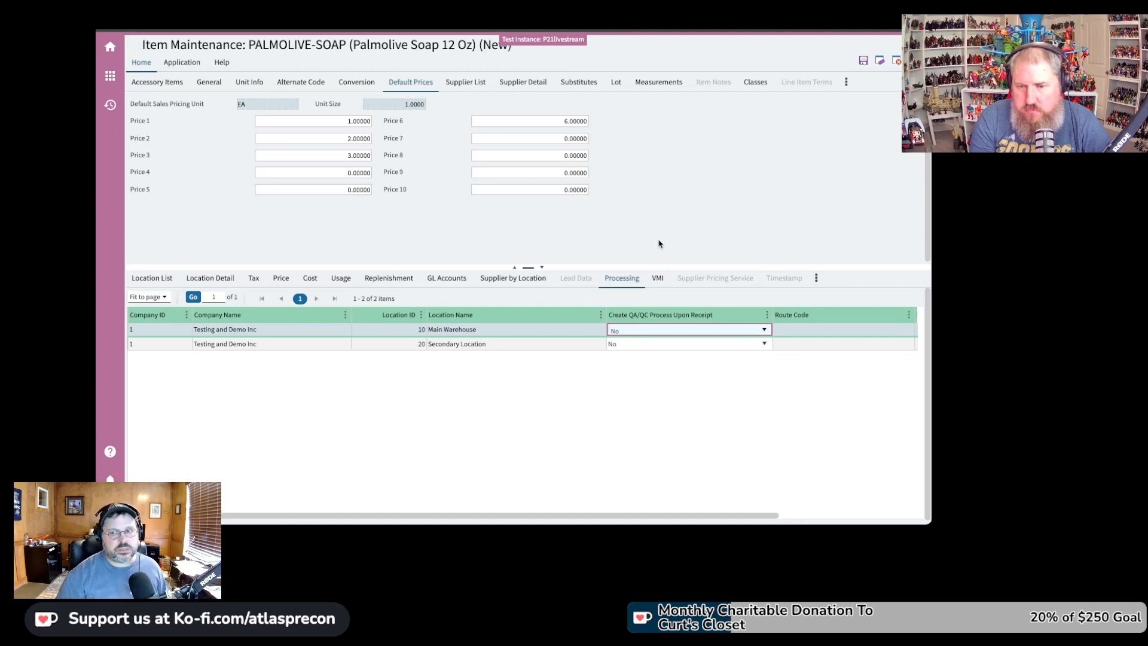
left_click(658, 279)
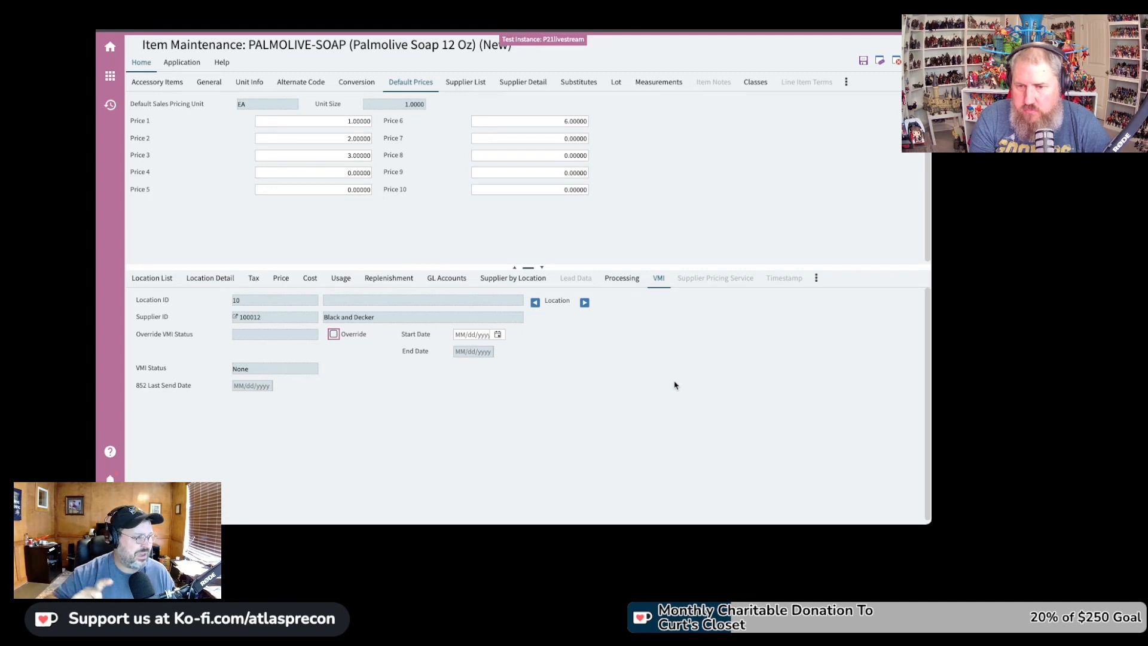
left_click(817, 279)
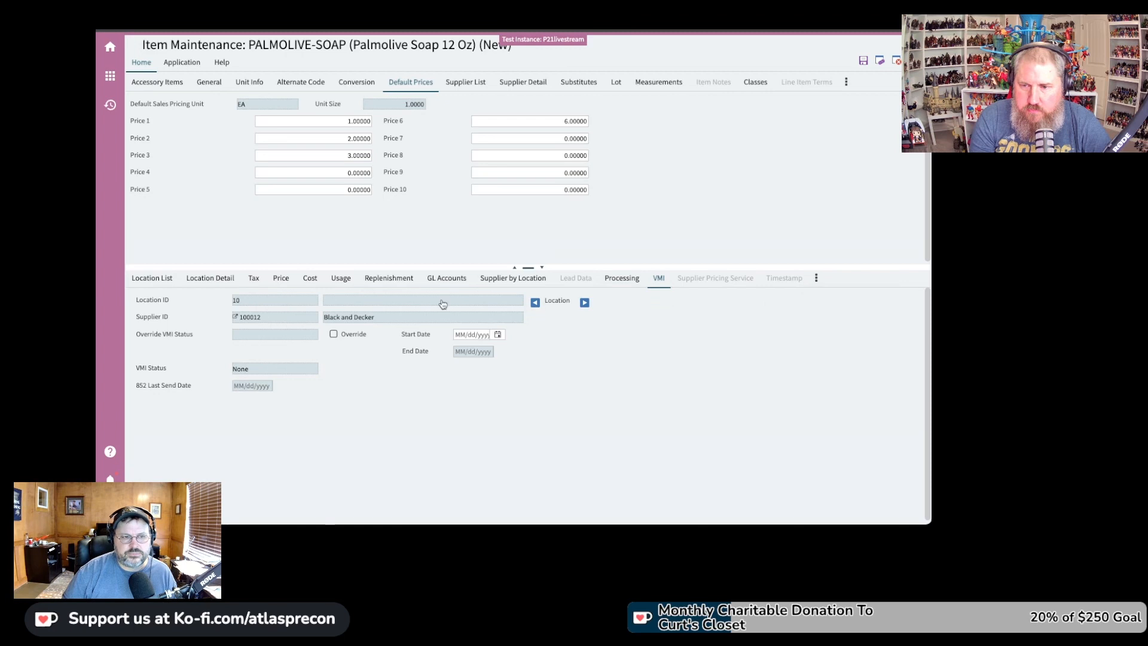
left_click(152, 279)
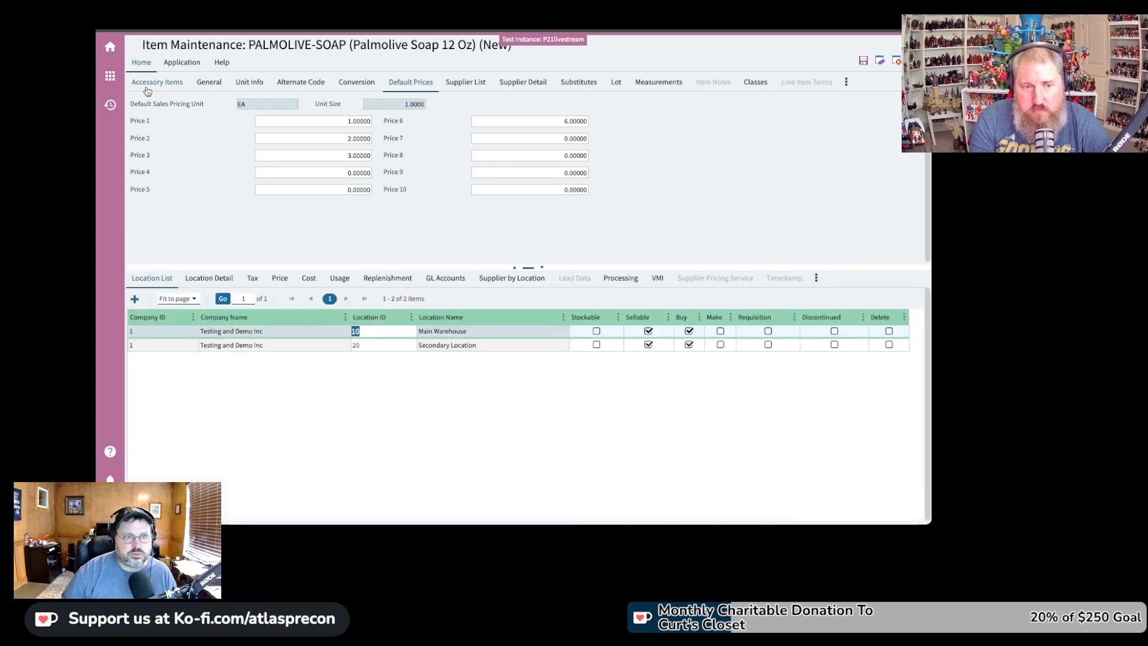